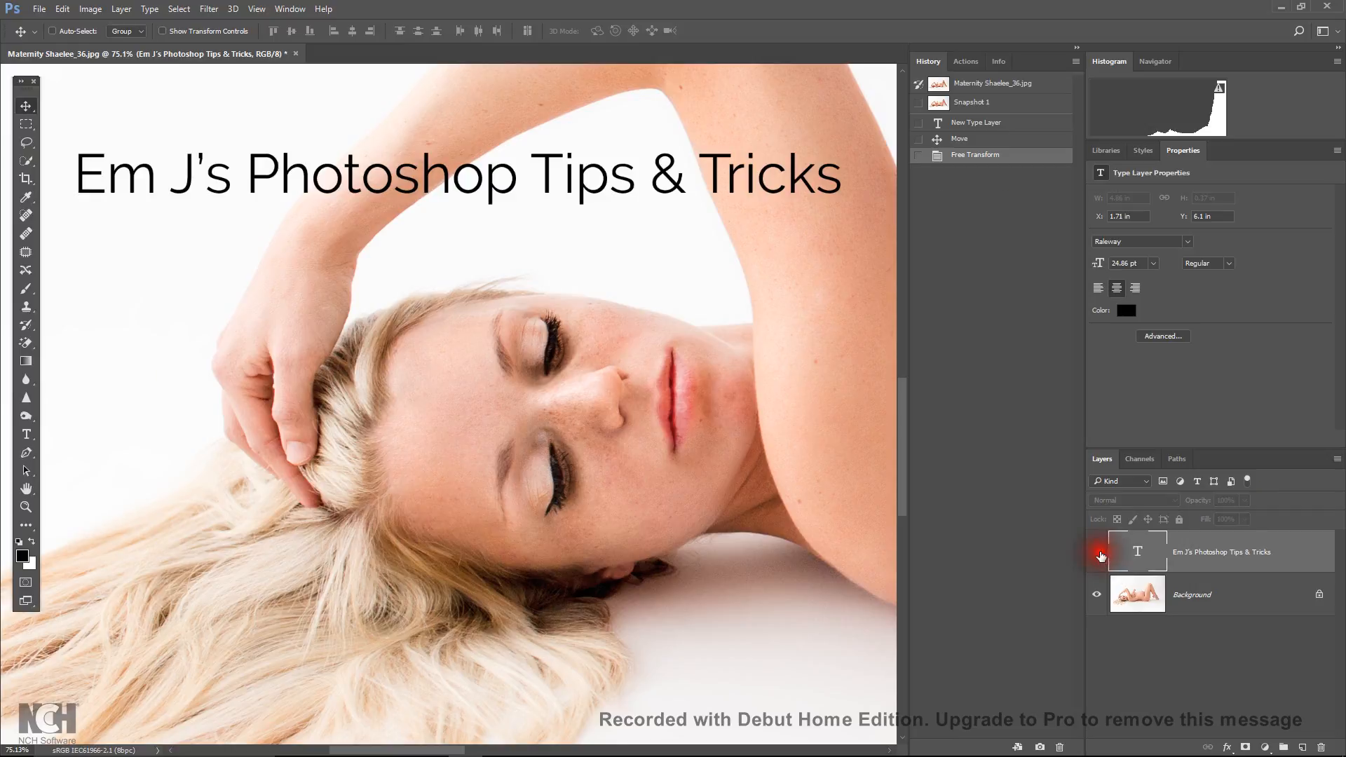
# Hide the title text layer, compare the original photo with Snapshot 1, and leave the document at Snapshot 1
pyautogui.click(1099, 552)
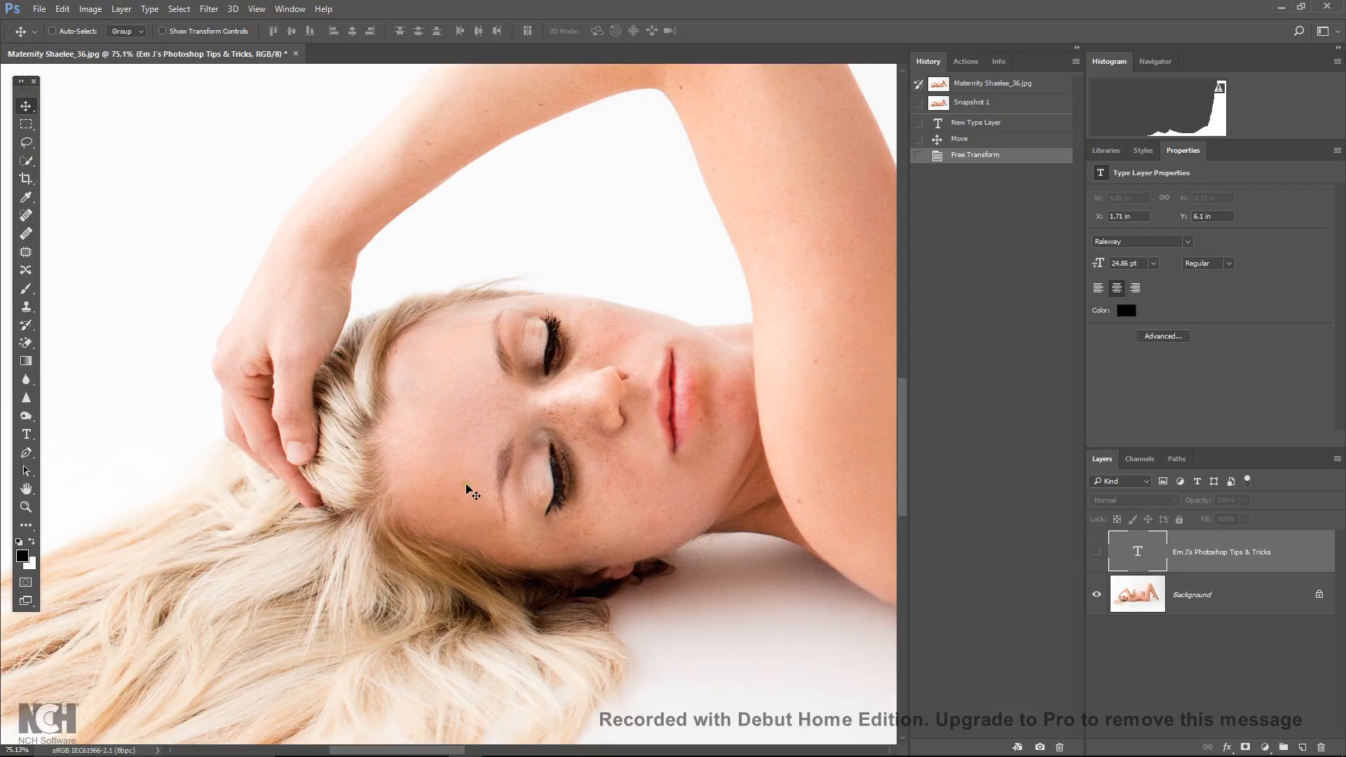
pyautogui.click(989, 86)
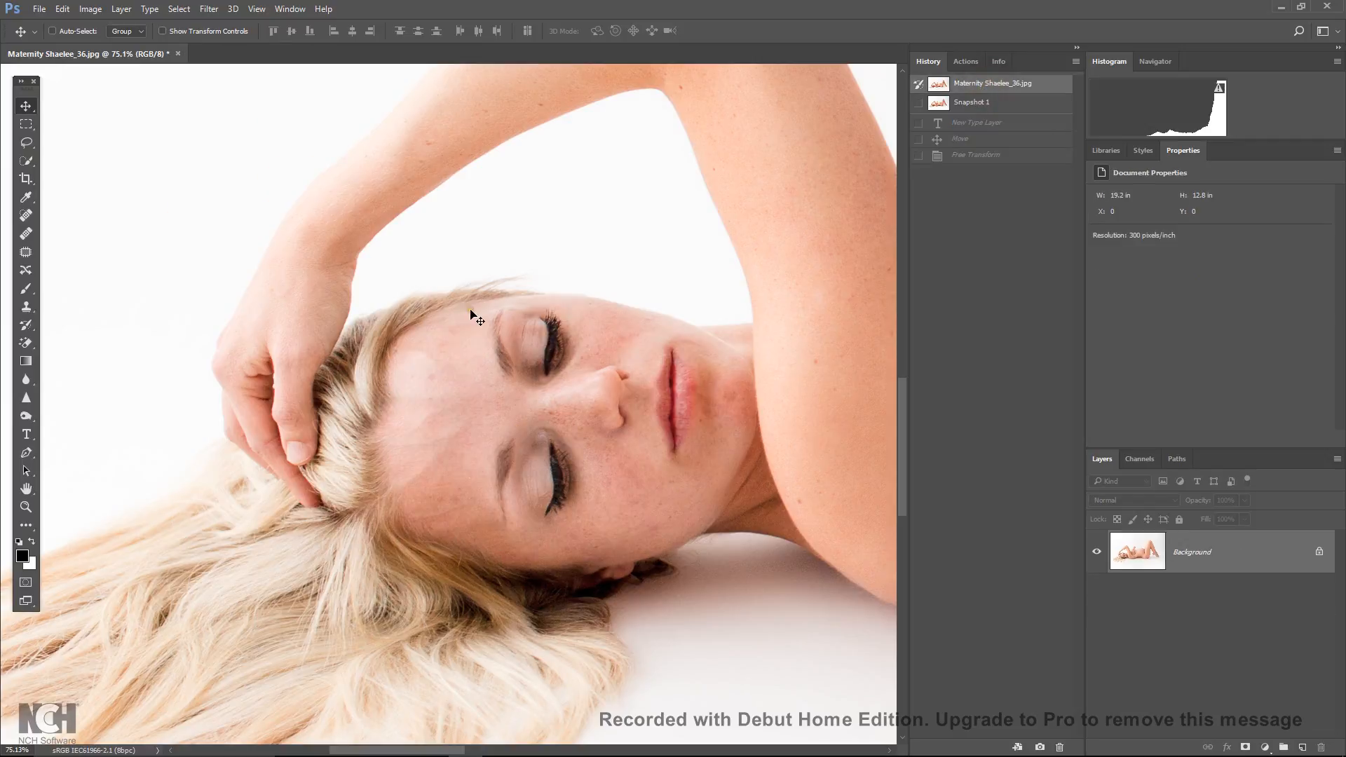
pyautogui.click(977, 105)
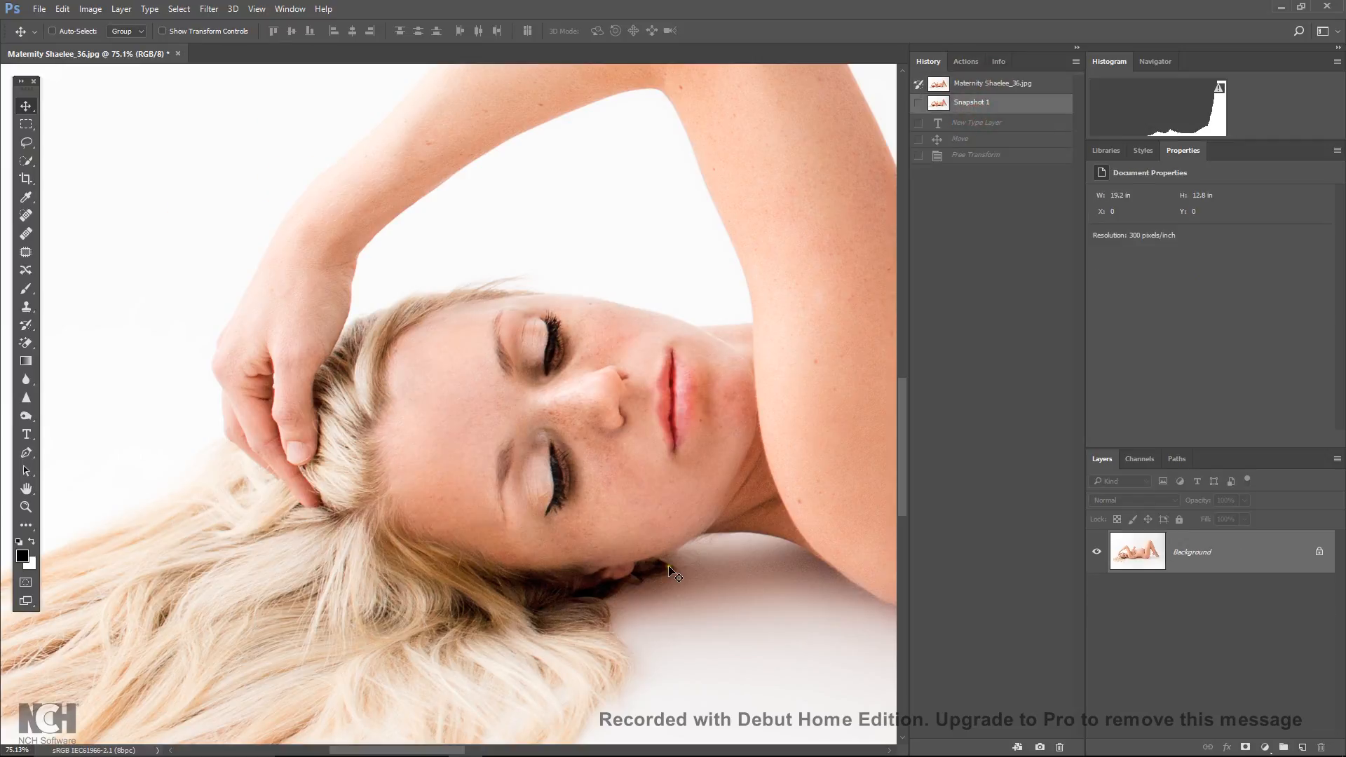
pyautogui.click(993, 85)
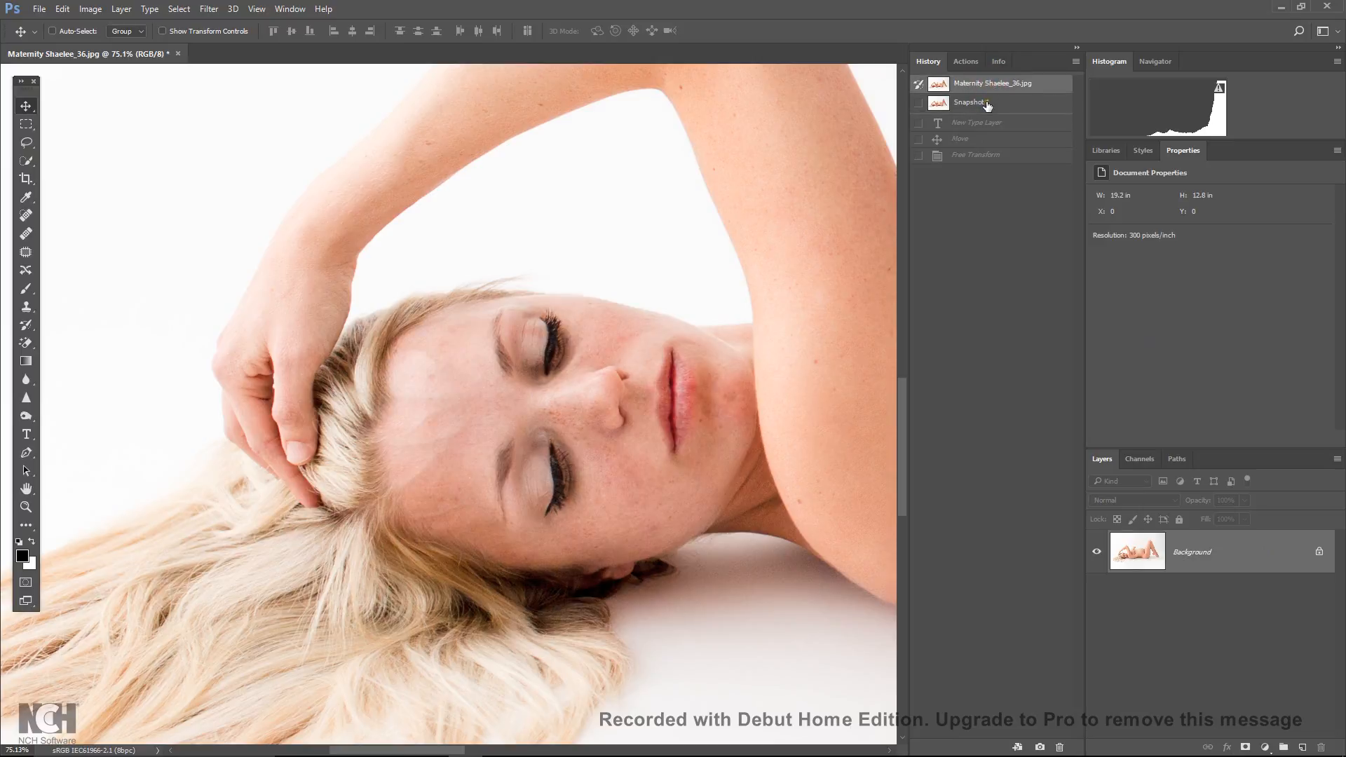
pyautogui.click(999, 103)
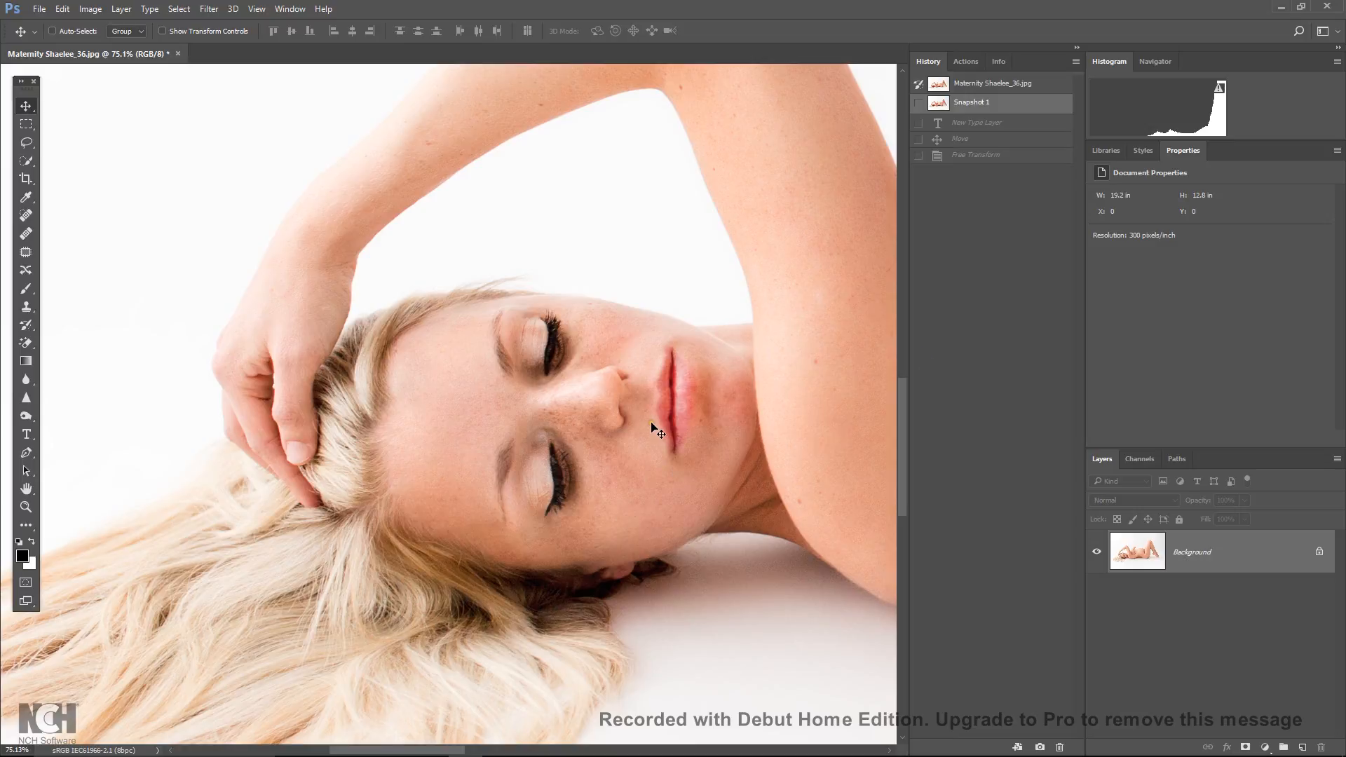
pyautogui.scroll(-8, 638, 389)
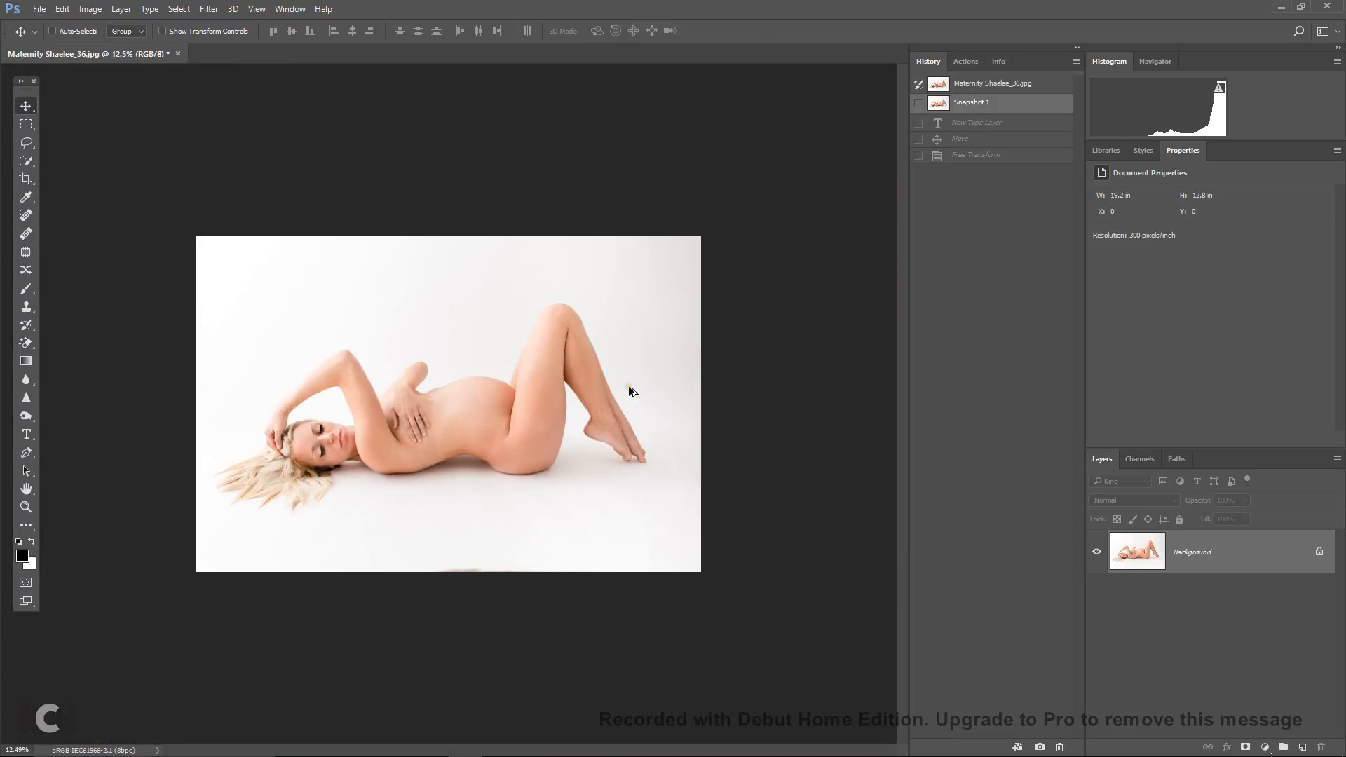
pyautogui.scroll(2, 628, 385)
pyautogui.scroll(-1, 629, 386)
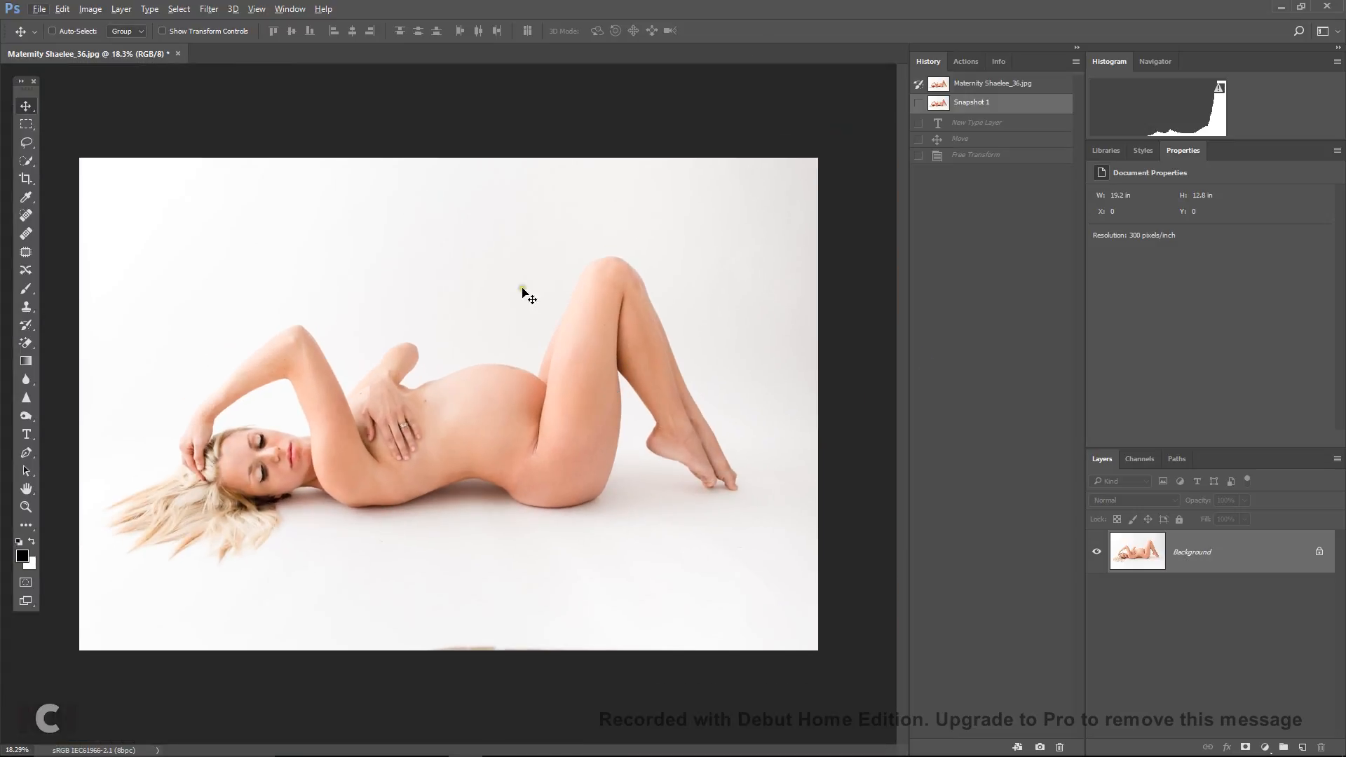
# Straighten the photo along a line beneath the reclining woman's body and apply the crop
pyautogui.click(26, 178)
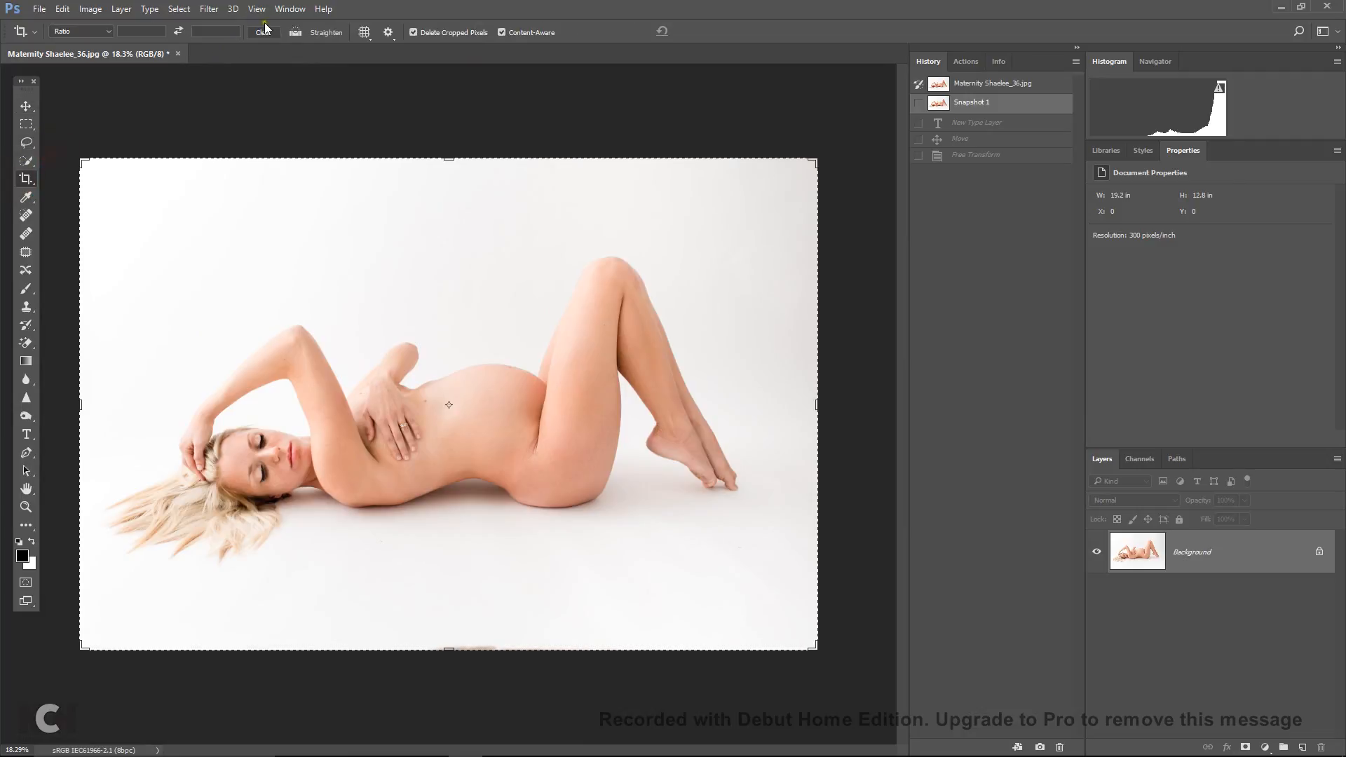
pyautogui.click(296, 33)
pyautogui.moveTo(596, 506); pyautogui.dragTo(268, 504)
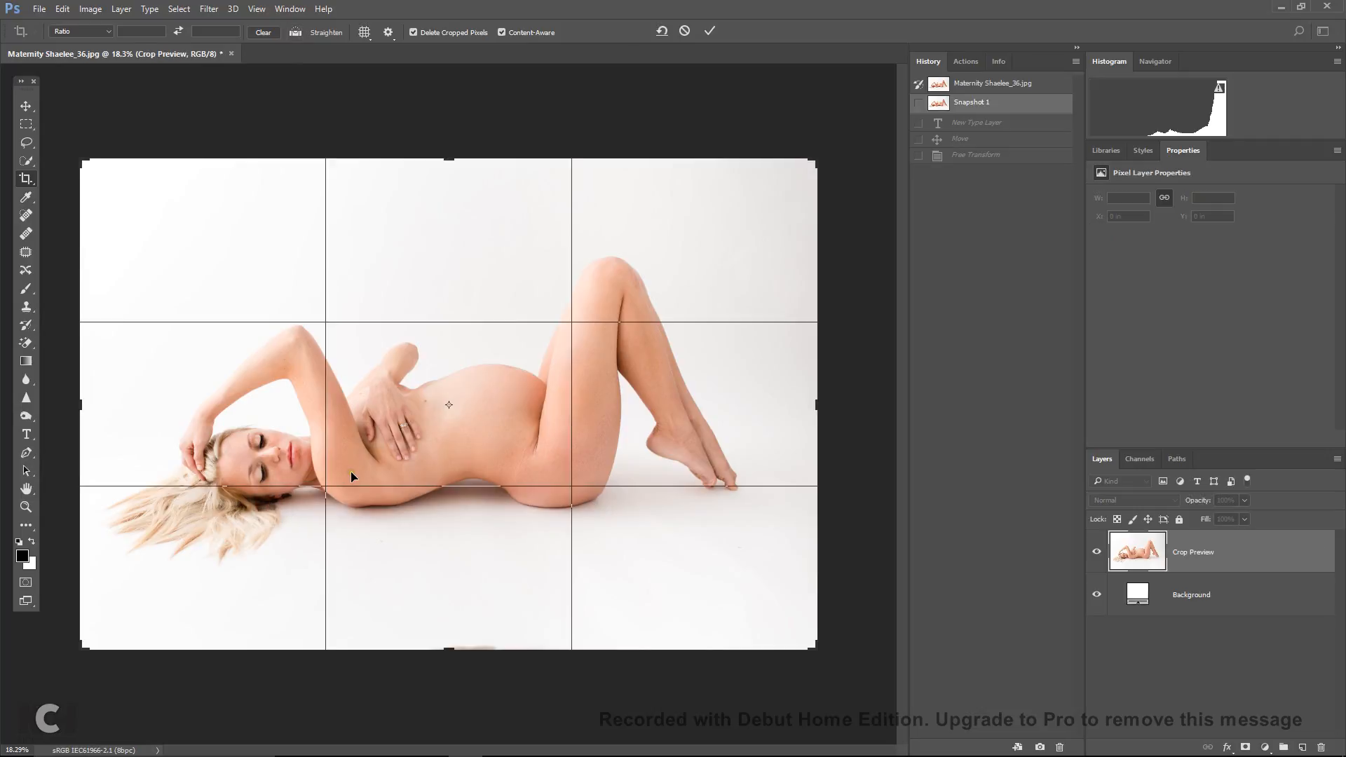
pyautogui.press('Return')
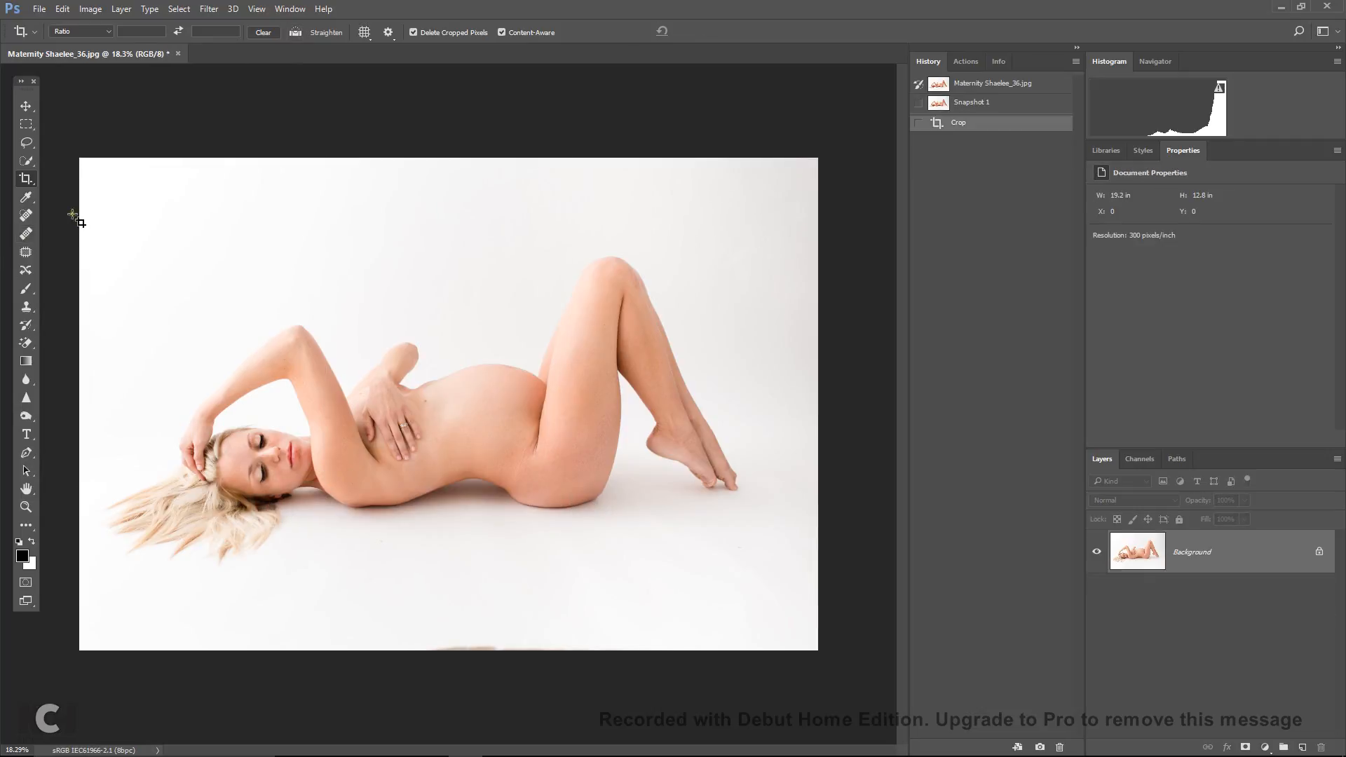
# Extend the canvas to about 23.55 × 15.7 in with a content-aware crop, leaving most of the extra space beneath the woman
pyautogui.click(125, 194)
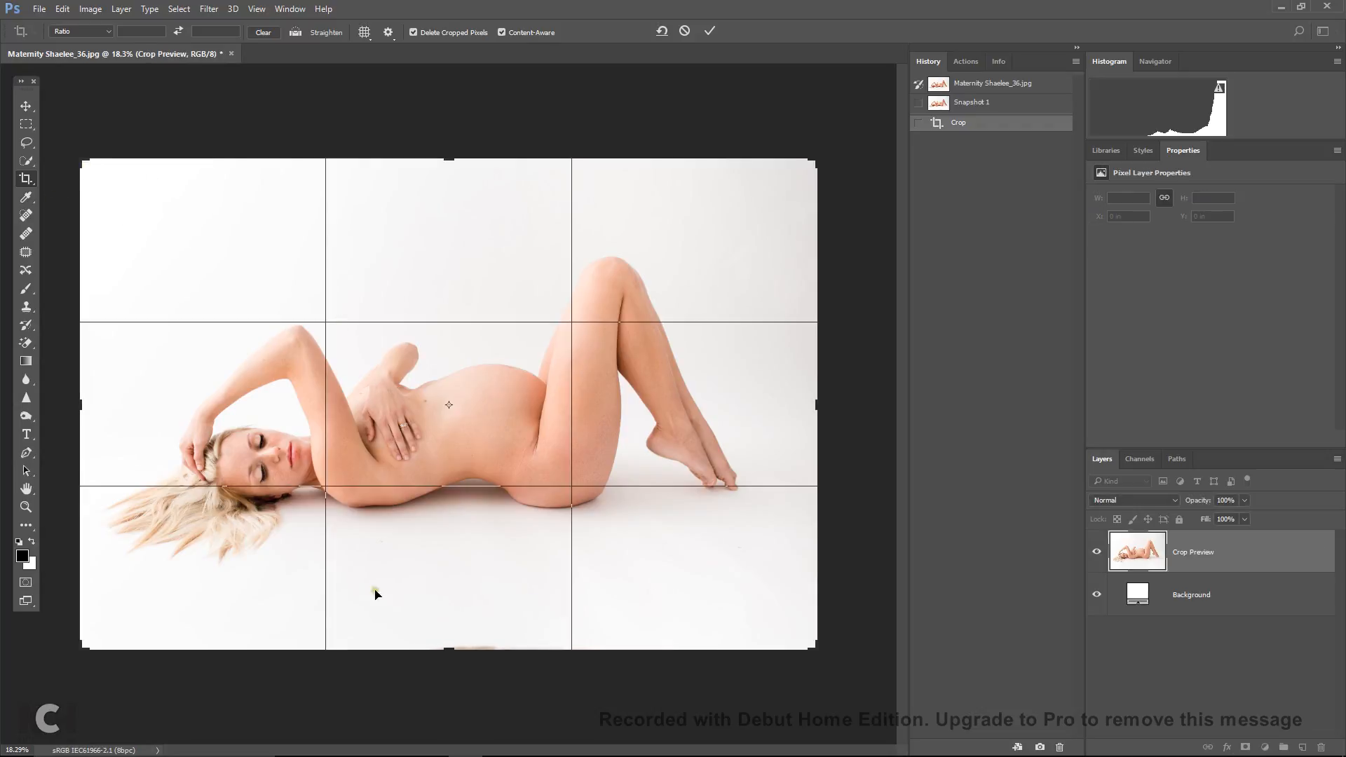
pyautogui.moveTo(82, 645); pyautogui.dragTo(10, 719)
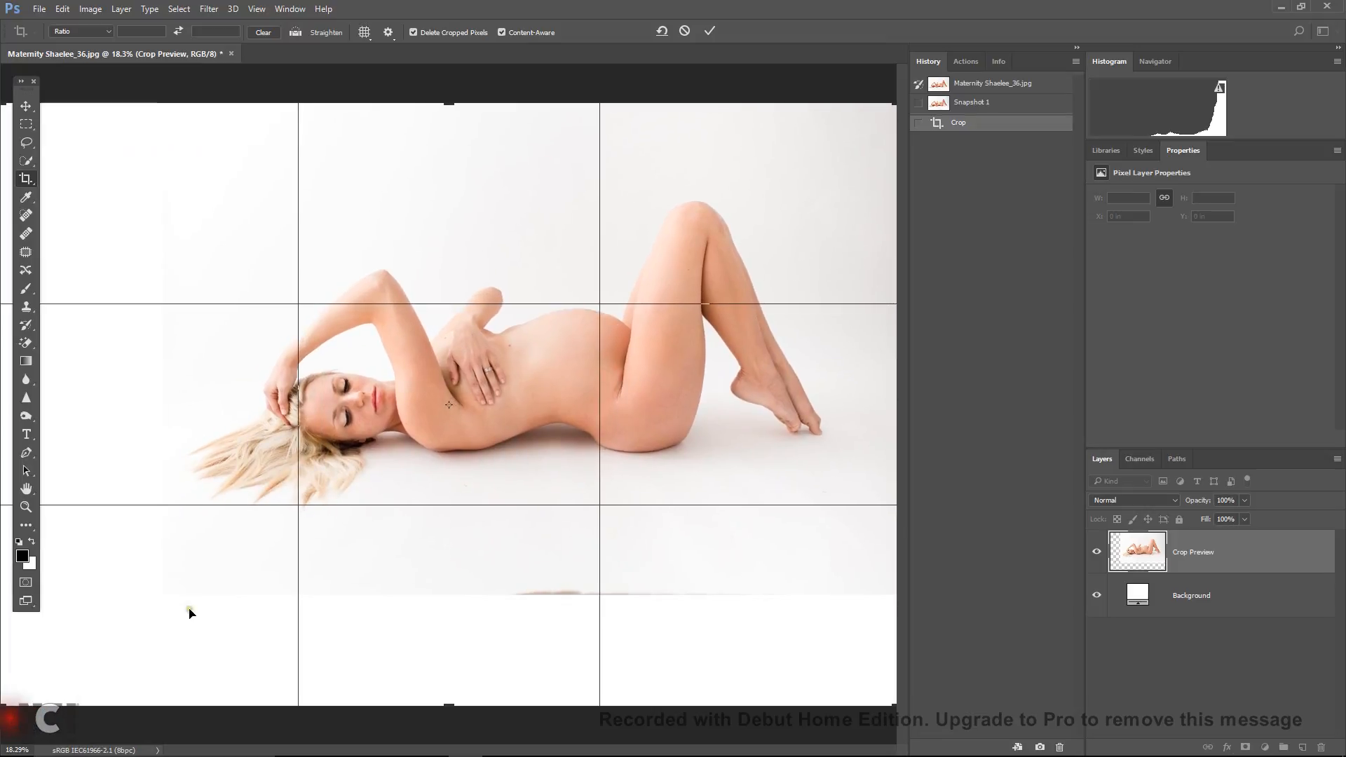
pyautogui.moveTo(451, 502); pyautogui.dragTo(390, 445)
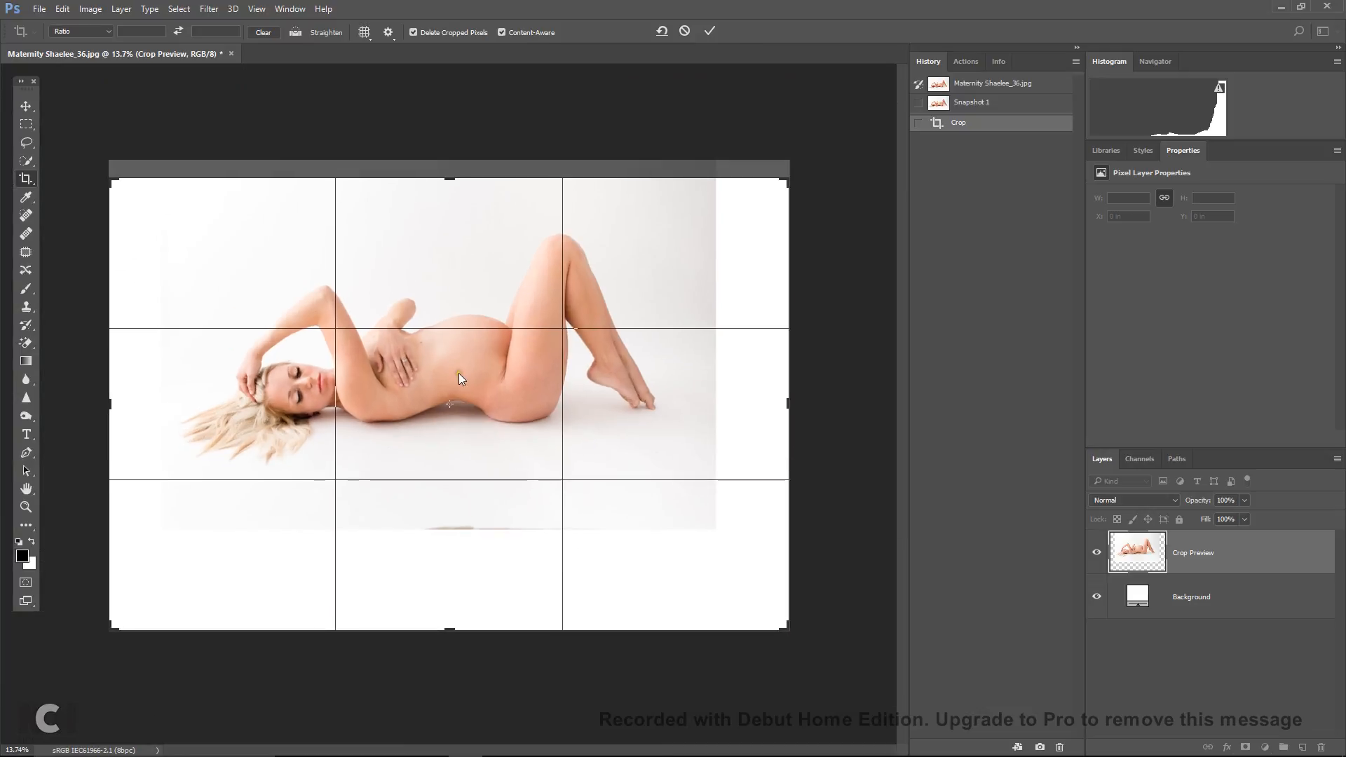
pyautogui.moveTo(457, 374)
pyautogui.mouseDown()
pyautogui.moveTo(487, 379)
pyautogui.moveTo(477, 372)
pyautogui.mouseUp()
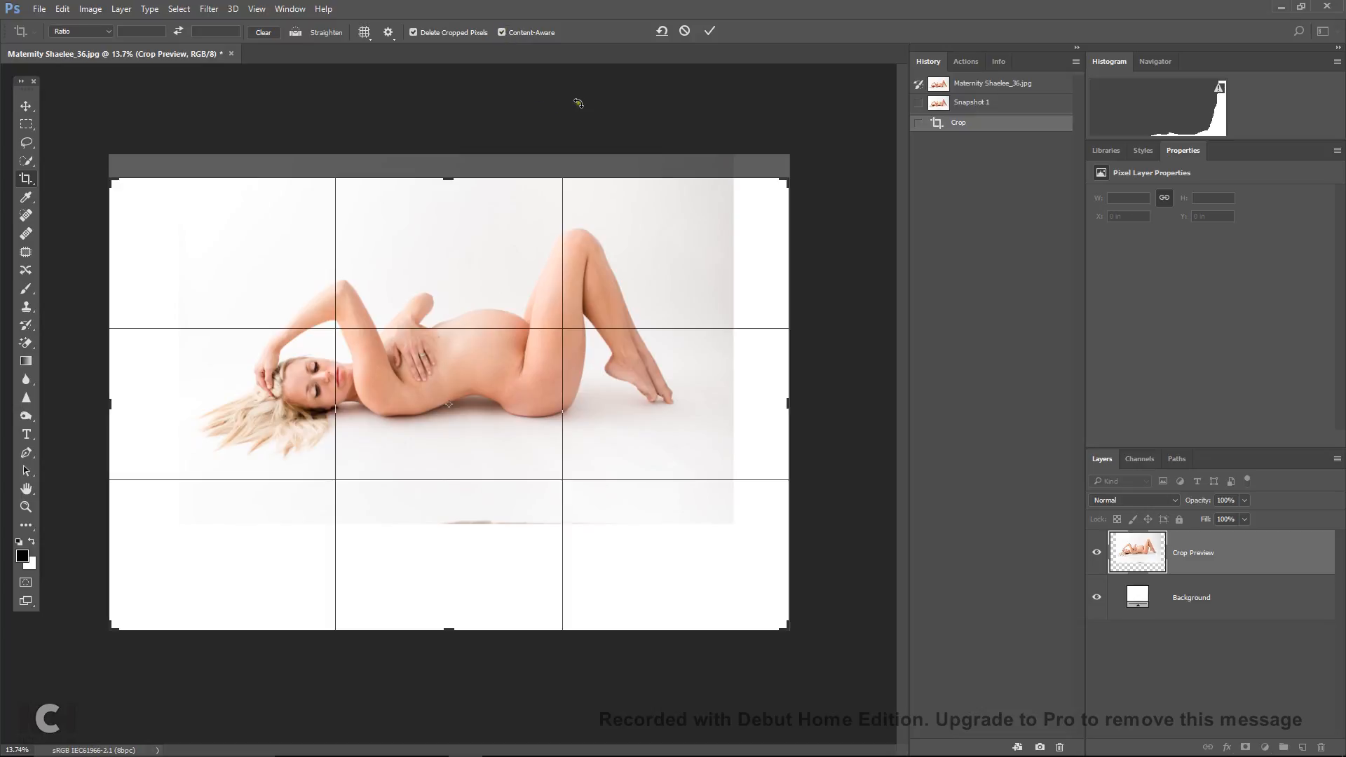
pyautogui.press('Return')
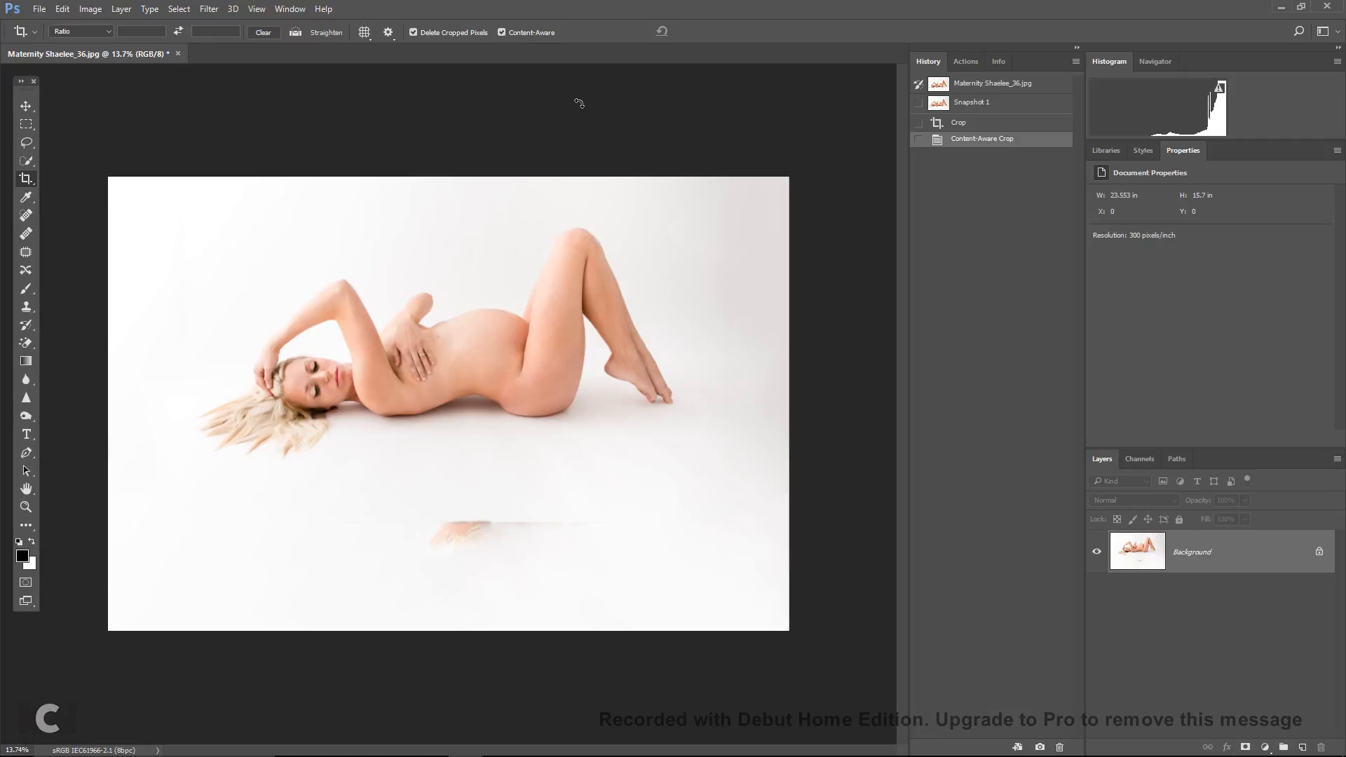
# Patch out the duplicated smudge and hard edge in the white floor beneath the woman using clean nearby background
pyautogui.click(25, 253)
pyautogui.moveTo(593, 488)
pyautogui.mouseDown()
pyautogui.moveTo(405, 510)
pyautogui.moveTo(399, 573)
pyautogui.moveTo(655, 557)
pyautogui.moveTo(644, 511)
pyautogui.moveTo(580, 506)
pyautogui.mouseUp()
pyautogui.moveTo(580, 505); pyautogui.dragTo(748, 466)
pyautogui.moveTo(519, 537)
pyautogui.mouseDown()
pyautogui.moveTo(478, 544)
pyautogui.moveTo(368, 588)
pyautogui.moveTo(283, 577)
pyautogui.mouseUp()
pyautogui.click(672, 559)
pyautogui.moveTo(672, 559)
pyautogui.mouseDown()
pyautogui.moveTo(610, 569)
pyautogui.moveTo(667, 535)
pyautogui.moveTo(701, 481)
pyautogui.mouseUp()
pyautogui.click(703, 479)
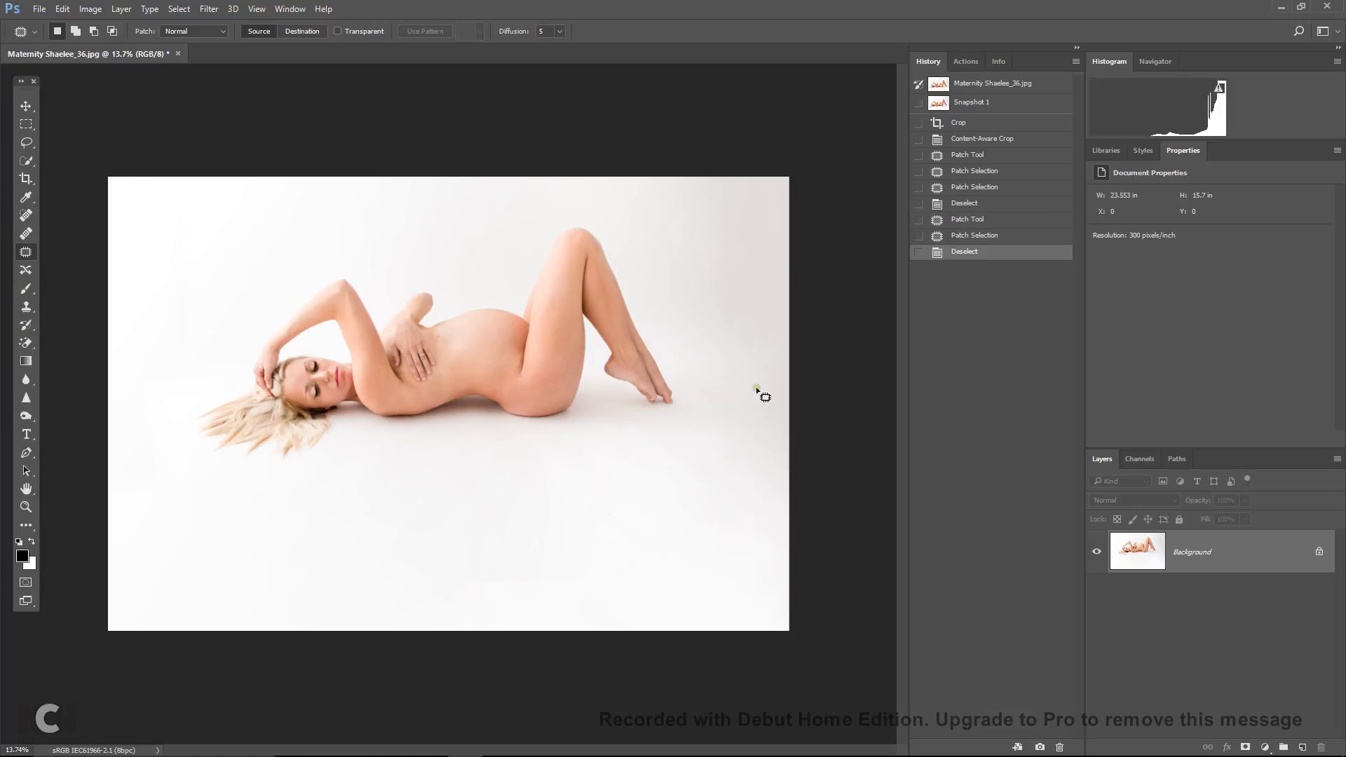
# Patch the remaining specks and uneven spots on the white floor below the body, deselecting after each repair
pyautogui.scroll(6, 409, 481)
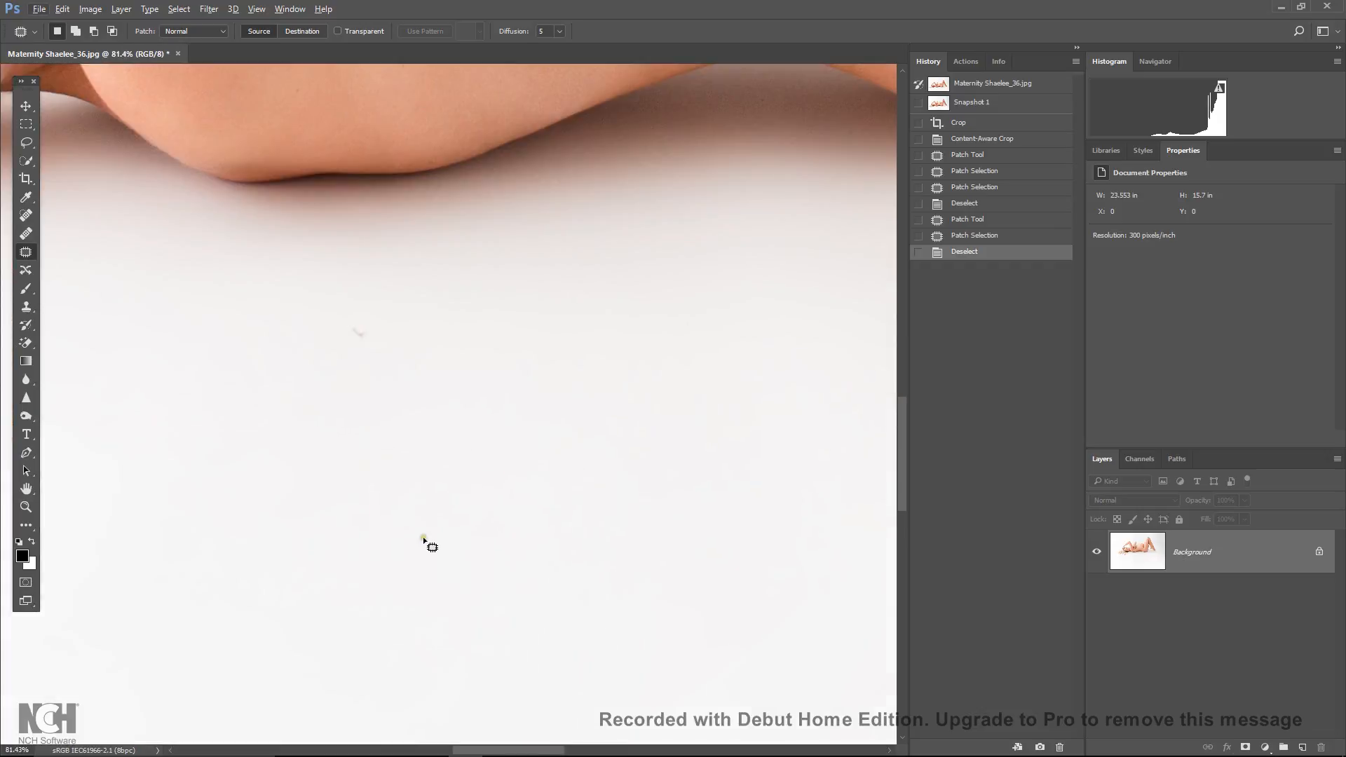
pyautogui.moveTo(424, 540); pyautogui.dragTo(582, 499)
pyautogui.moveTo(548, 251)
pyautogui.mouseDown()
pyautogui.moveTo(533, 283)
pyautogui.moveTo(541, 329)
pyautogui.mouseUp()
pyautogui.click(542, 328)
pyautogui.moveTo(399, 487)
pyautogui.mouseDown()
pyautogui.moveTo(676, 385)
pyautogui.moveTo(430, 362)
pyautogui.moveTo(650, 472)
pyautogui.moveTo(758, 631)
pyautogui.moveTo(322, 676)
pyautogui.moveTo(199, 493)
pyautogui.moveTo(203, 449)
pyautogui.moveTo(105, 445)
pyautogui.moveTo(346, 505)
pyautogui.moveTo(315, 500)
pyautogui.mouseUp()
pyautogui.moveTo(618, 347)
pyautogui.mouseDown()
pyautogui.moveTo(499, 394)
pyautogui.moveTo(617, 386)
pyautogui.mouseUp()
pyautogui.moveTo(536, 382); pyautogui.dragTo(446, 481)
pyautogui.hotkey('ctrl', 'd')
pyautogui.moveTo(743, 516)
pyautogui.mouseDown()
pyautogui.moveTo(550, 616)
pyautogui.moveTo(701, 533)
pyautogui.mouseUp()
pyautogui.moveTo(617, 484); pyautogui.dragTo(680, 547)
pyautogui.hotkey('ctrl', 'd')
pyautogui.moveTo(472, 561)
pyautogui.mouseDown()
pyautogui.moveTo(262, 535)
pyautogui.moveTo(304, 204)
pyautogui.moveTo(326, 234)
pyautogui.moveTo(406, 589)
pyautogui.moveTo(385, 504)
pyautogui.moveTo(387, 532)
pyautogui.moveTo(667, 493)
pyautogui.moveTo(370, 526)
pyautogui.moveTo(135, 514)
pyautogui.moveTo(495, 451)
pyautogui.mouseUp()
# Duplicate the background layer and flip the copy vertically below the photo with Free Transform, applying the transformation
pyautogui.scroll(-6, 495, 451)
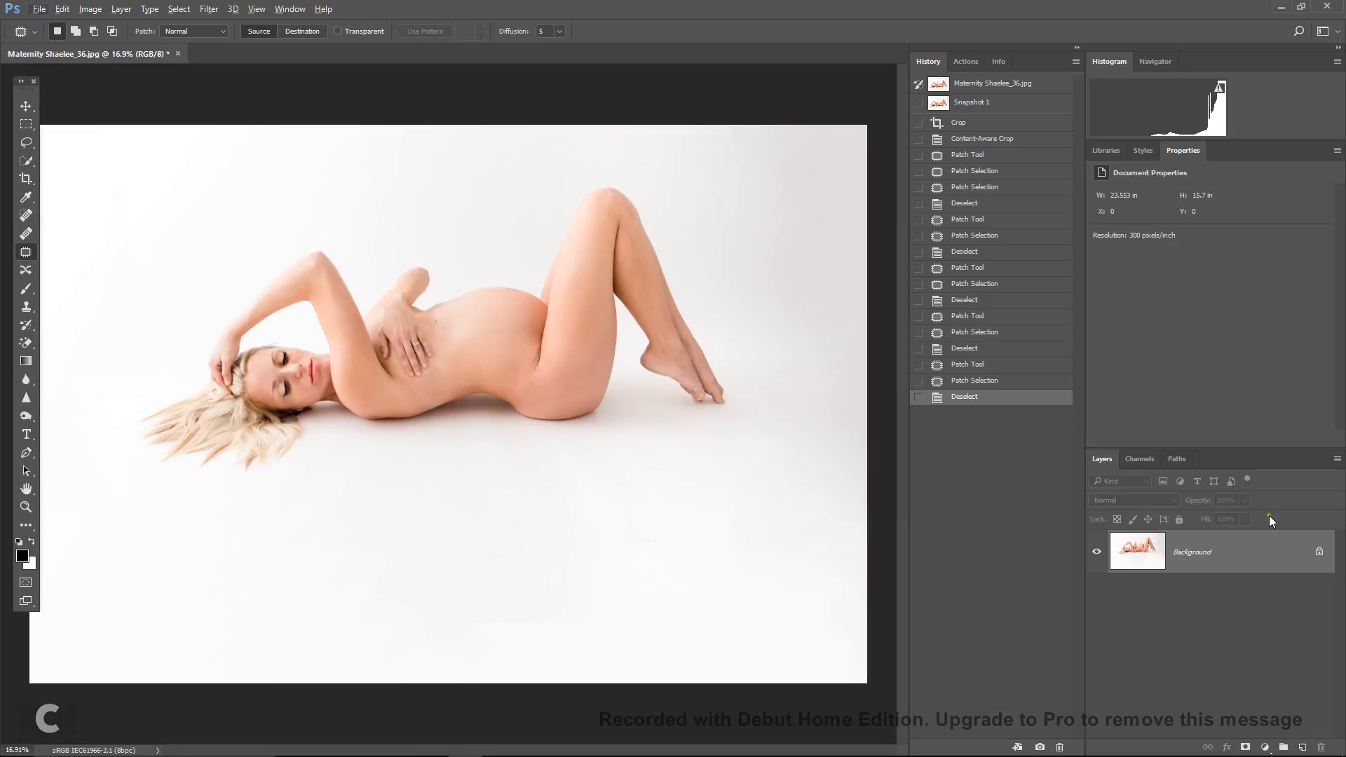
pyautogui.hotkey('ctrl', 'j')
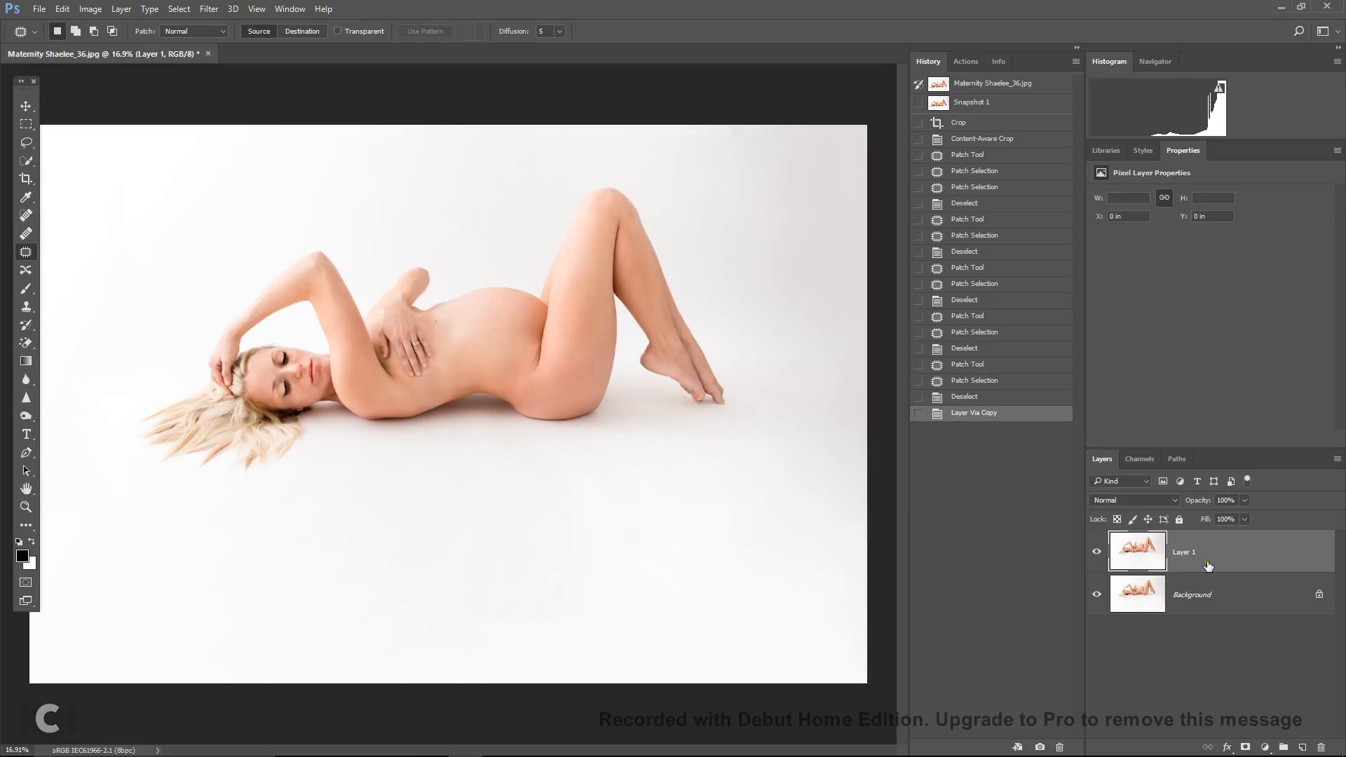
pyautogui.hotkey('ctrl', 't')
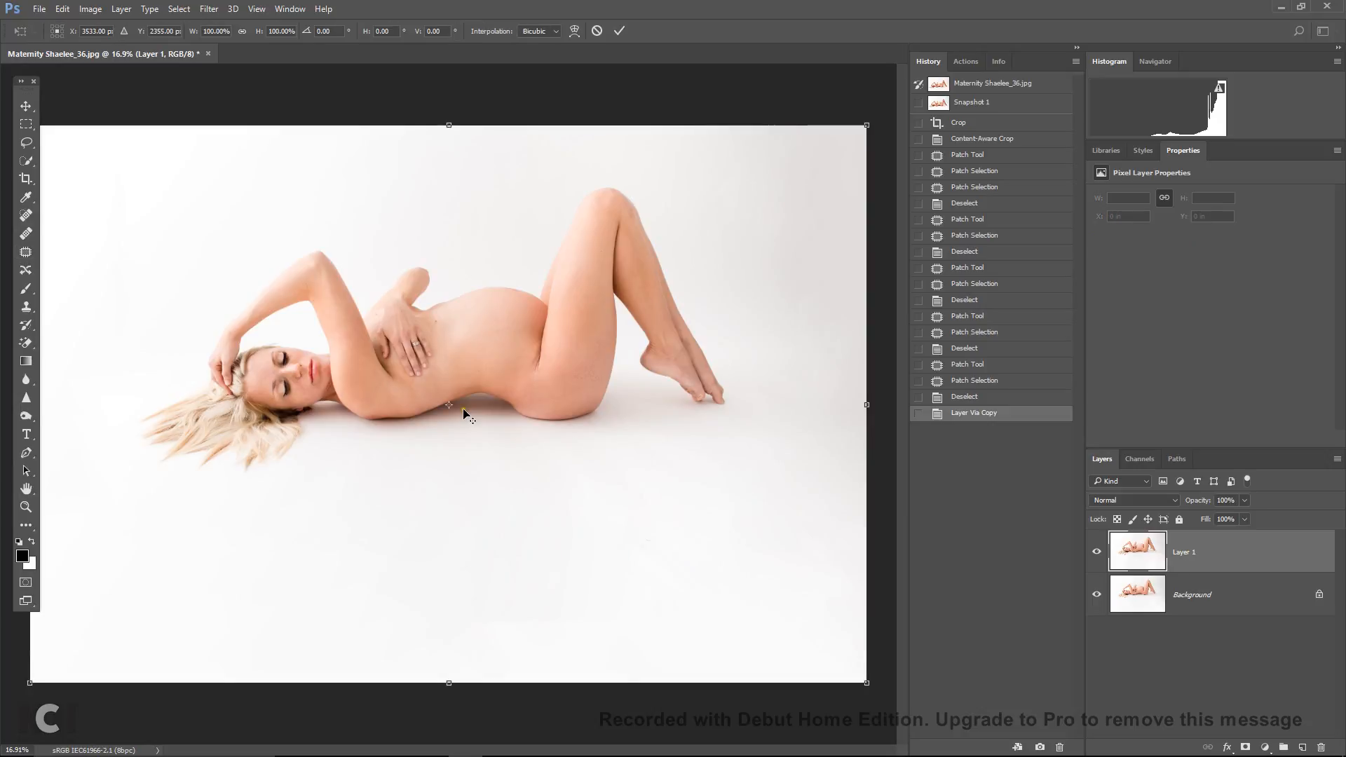
pyautogui.scroll(-3, 463, 408)
pyautogui.scroll(-2, 463, 409)
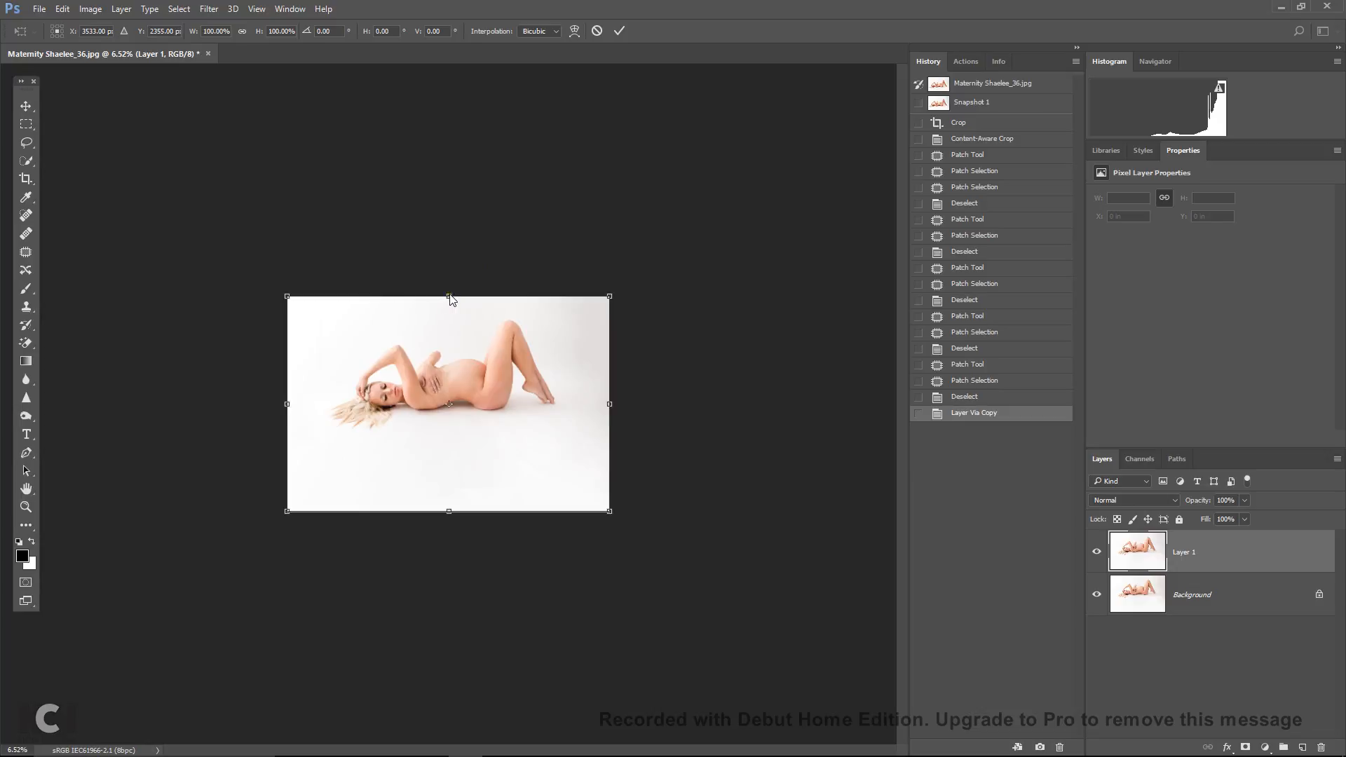
pyautogui.click(449, 300)
pyautogui.click(452, 290)
pyautogui.moveTo(453, 290); pyautogui.dragTo(459, 723)
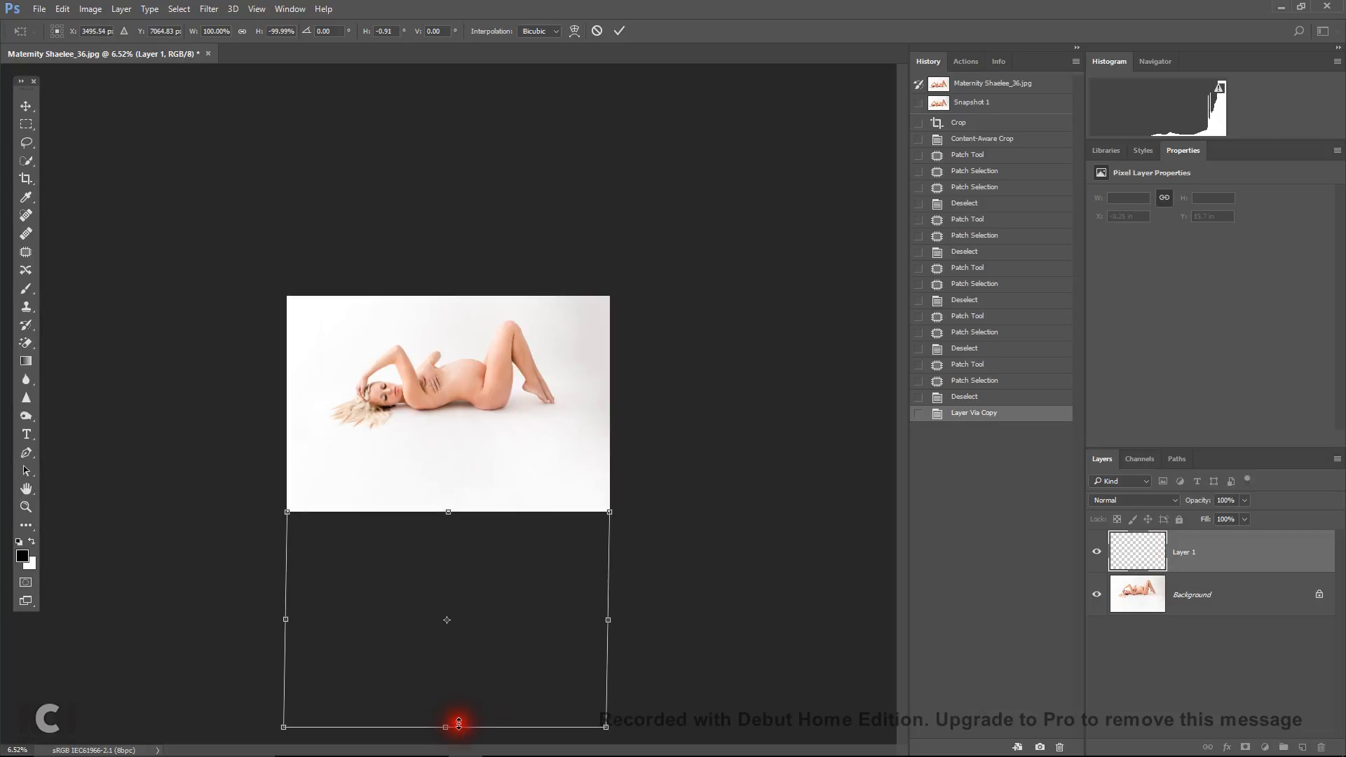
pyautogui.click(28, 108)
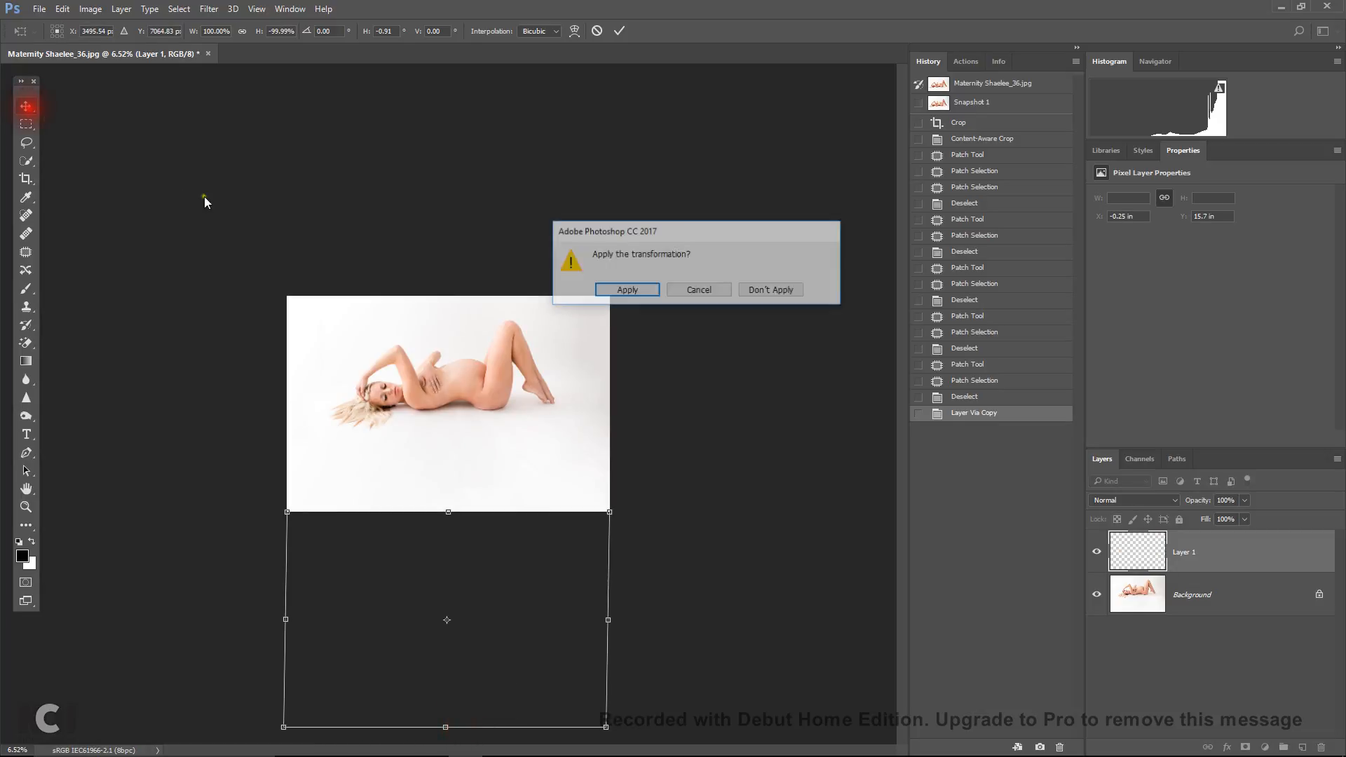
pyautogui.click(627, 290)
# Move the flipped copy up beneath the woman as a reflection and set its opacity to 45%
pyautogui.moveTo(542, 597); pyautogui.dragTo(545, 390)
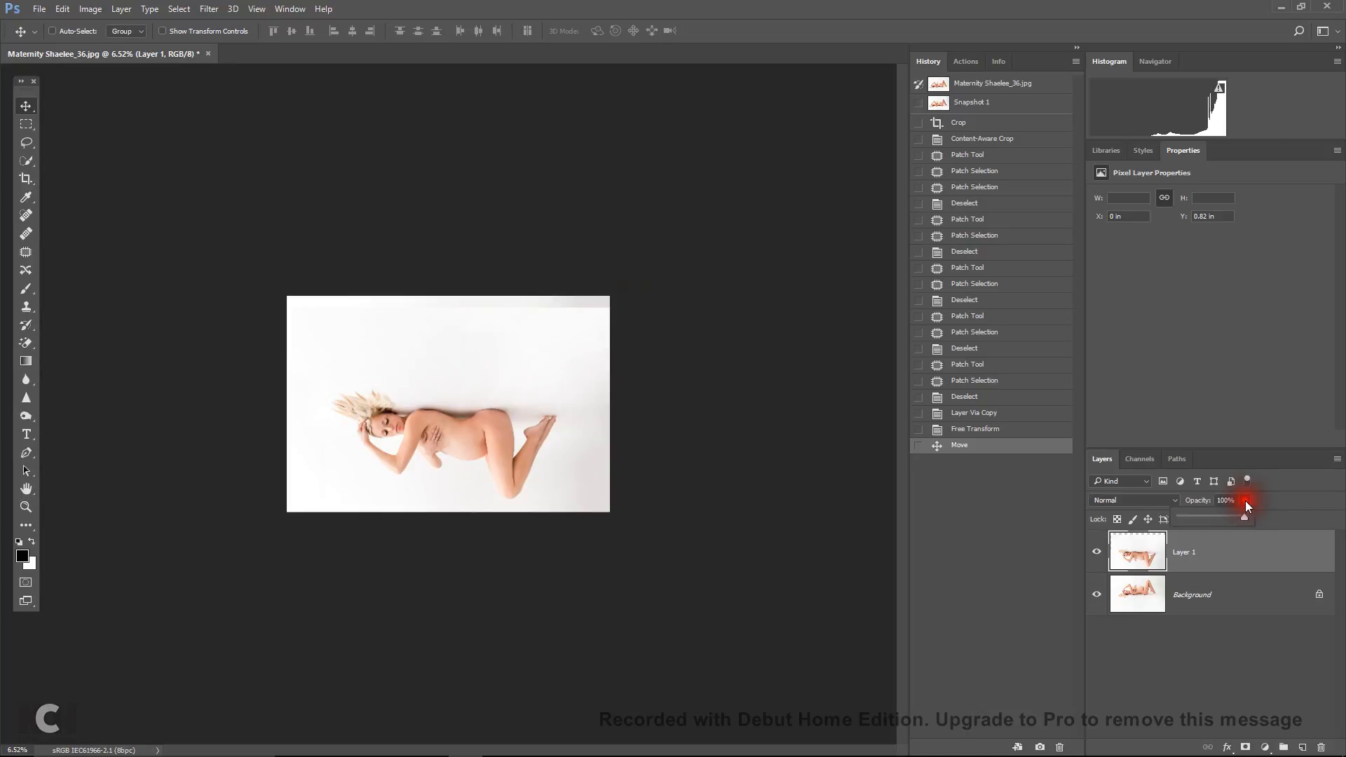
pyautogui.click(1209, 516)
pyautogui.moveTo(491, 453); pyautogui.dragTo(489, 449)
pyautogui.scroll(4, 482, 457)
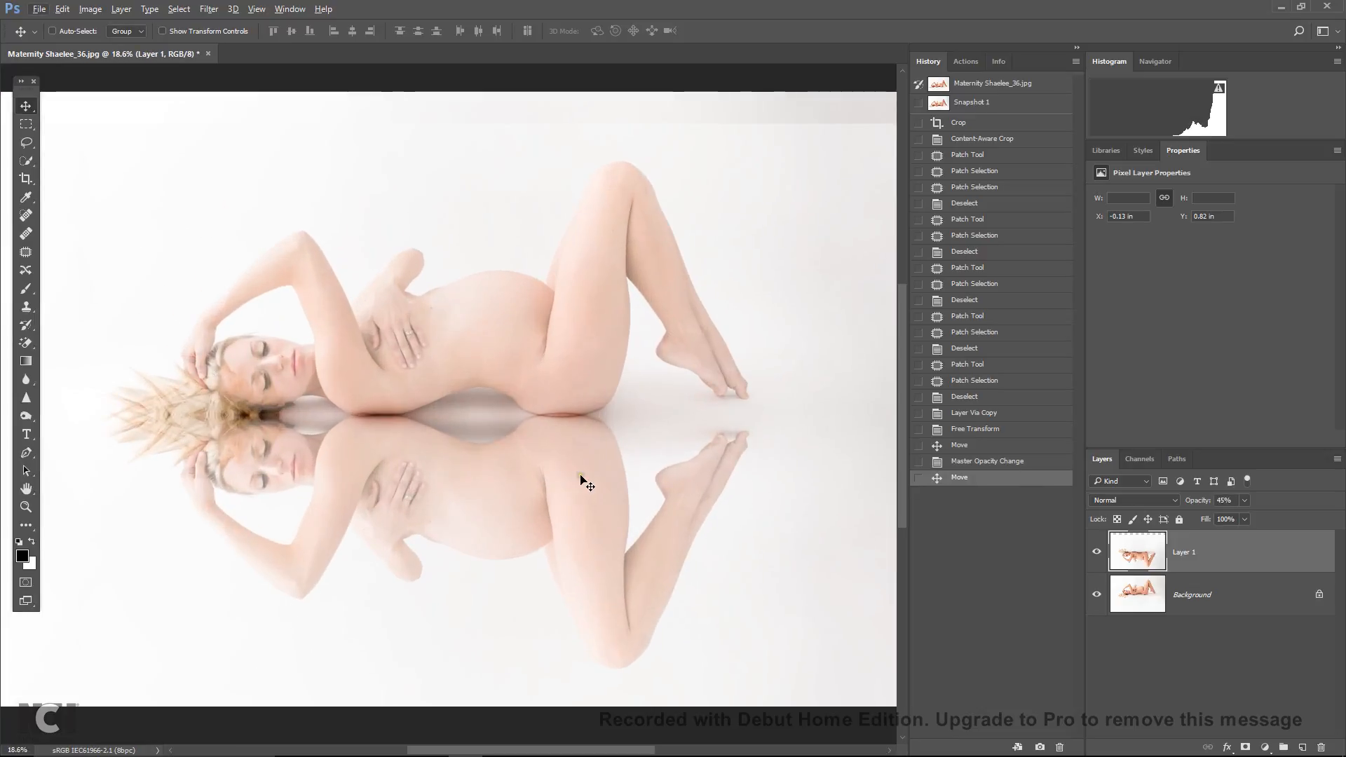
pyautogui.moveTo(581, 475); pyautogui.dragTo(582, 470)
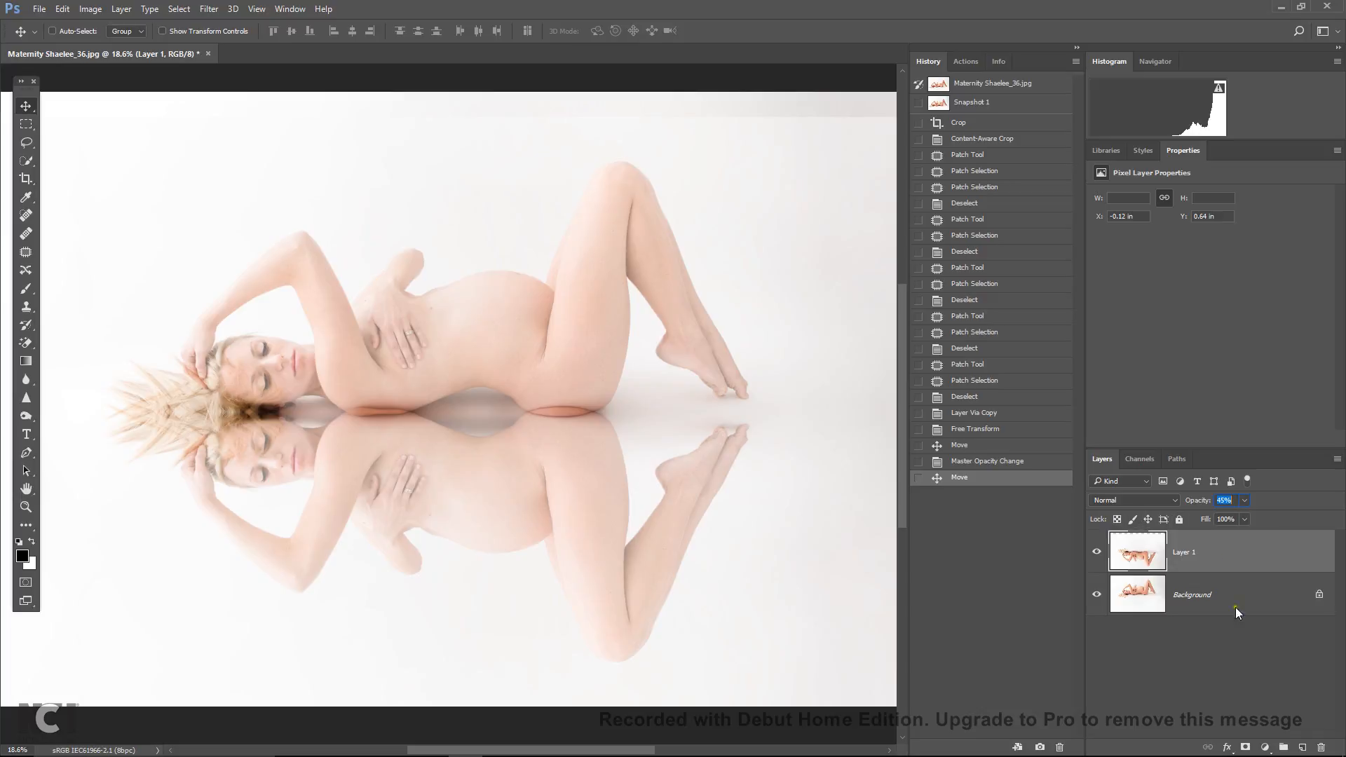
# Add a layer mask to the reflection layer and paint black with a 600 px brush over the original head, arms and torso
pyautogui.click(1246, 747)
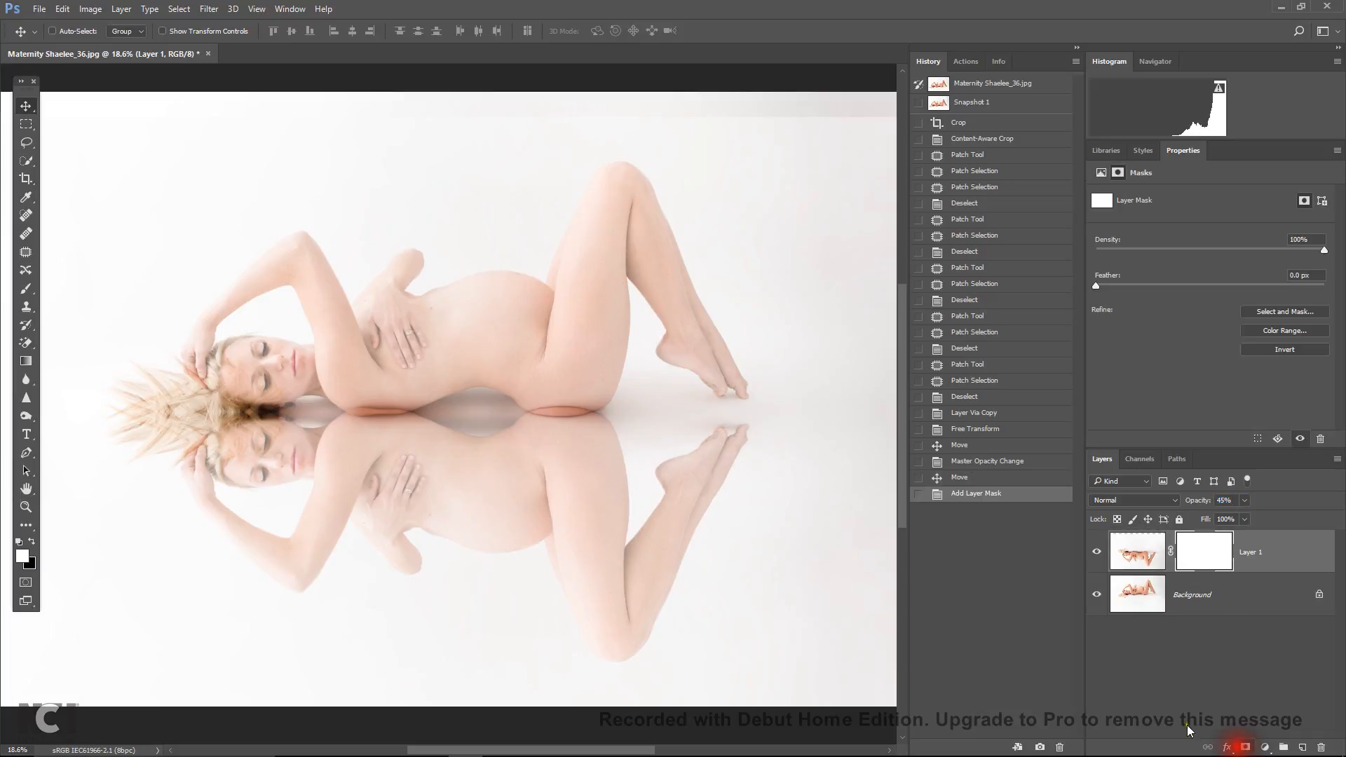
pyautogui.click(21, 289)
pyautogui.press(']')
pyautogui.press(']')
pyautogui.press(']')
pyautogui.click(289, 387)
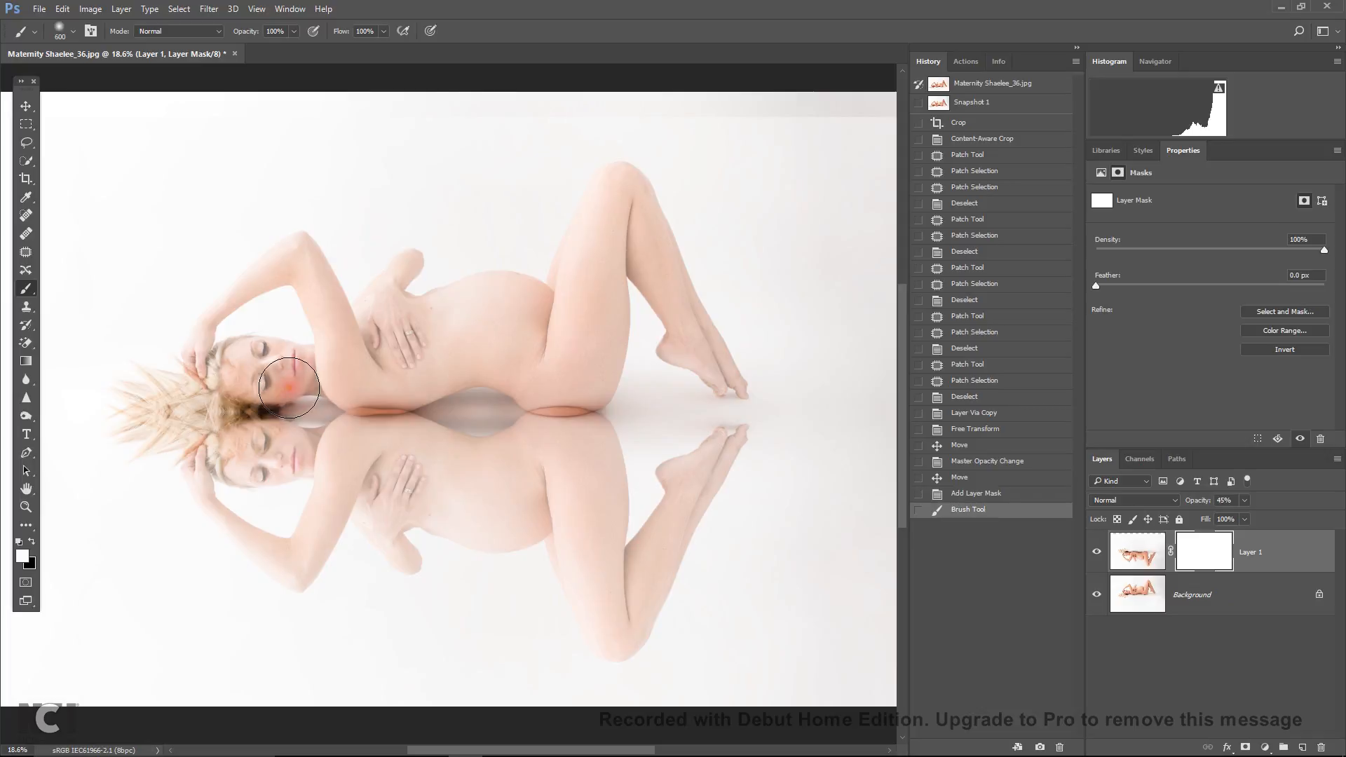
pyautogui.moveTo(289, 387)
pyautogui.mouseDown()
pyautogui.moveTo(178, 386)
pyautogui.moveTo(164, 420)
pyautogui.moveTo(237, 426)
pyautogui.moveTo(252, 409)
pyautogui.moveTo(143, 423)
pyautogui.moveTo(118, 407)
pyautogui.moveTo(129, 369)
pyautogui.moveTo(103, 356)
pyautogui.moveTo(164, 423)
pyautogui.moveTo(223, 416)
pyautogui.moveTo(196, 428)
pyautogui.moveTo(221, 405)
pyautogui.moveTo(213, 424)
pyautogui.moveTo(248, 411)
pyautogui.moveTo(215, 432)
pyautogui.moveTo(251, 434)
pyautogui.moveTo(243, 417)
pyautogui.moveTo(265, 412)
pyautogui.moveTo(240, 426)
pyautogui.moveTo(255, 426)
pyautogui.moveTo(252, 411)
pyautogui.moveTo(241, 428)
pyautogui.moveTo(267, 428)
pyautogui.moveTo(226, 425)
pyautogui.mouseUp()
pyautogui.moveTo(355, 378)
pyautogui.mouseDown()
pyautogui.moveTo(425, 384)
pyautogui.moveTo(314, 371)
pyautogui.moveTo(399, 346)
pyautogui.moveTo(296, 312)
pyautogui.moveTo(483, 273)
pyautogui.moveTo(452, 238)
pyautogui.moveTo(472, 202)
pyautogui.moveTo(142, 269)
pyautogui.moveTo(229, 352)
pyautogui.moveTo(159, 377)
pyautogui.moveTo(403, 249)
pyautogui.moveTo(339, 270)
pyautogui.mouseUp()
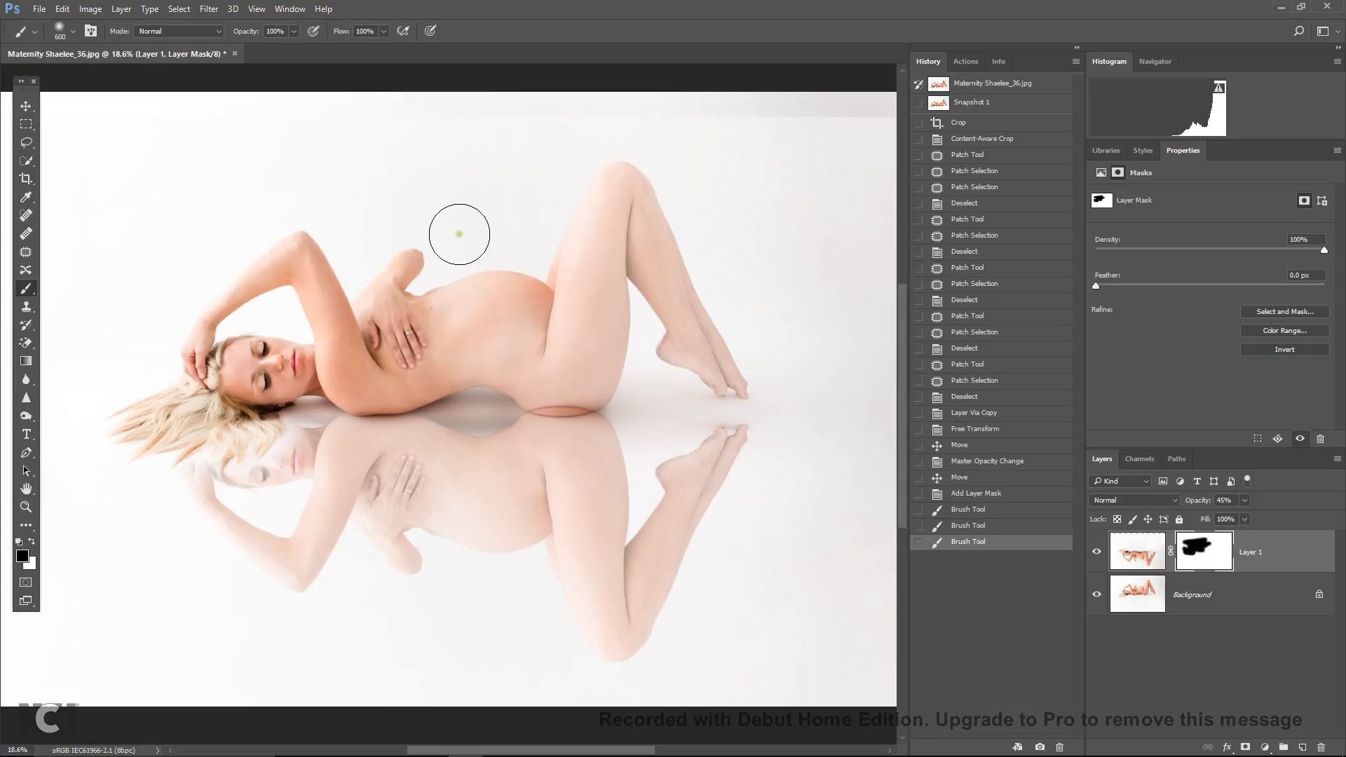
# Enlarge the brush to 1500 px and mask the reflection layer off the legs and whole upper background
pyautogui.scroll(-5, 451, 259)
pyautogui.scroll(1, 446, 402)
pyautogui.press(']')
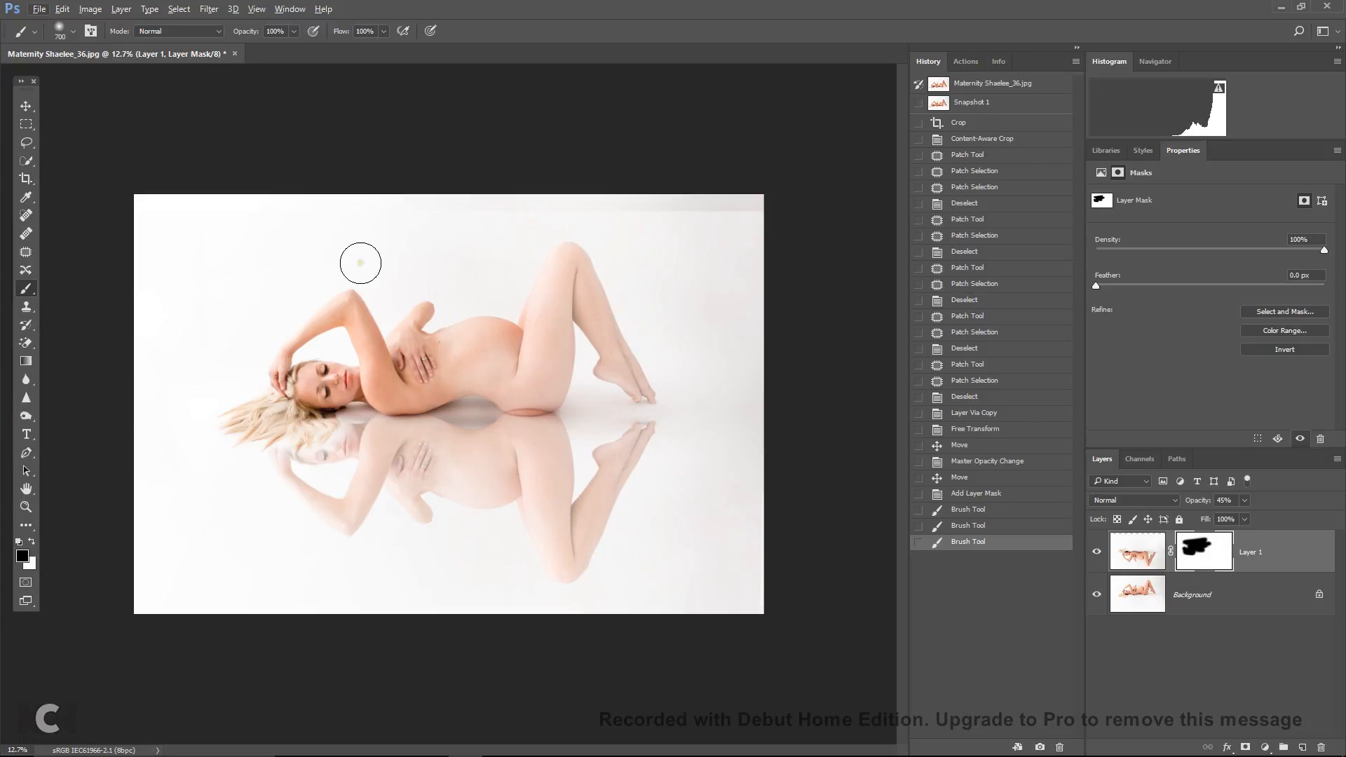
pyautogui.press(']')
pyautogui.press(']')
pyautogui.press(']')
pyautogui.press(']')
pyautogui.press(']')
pyautogui.moveTo(162, 300)
pyautogui.mouseDown()
pyautogui.moveTo(526, 312)
pyautogui.moveTo(638, 348)
pyautogui.moveTo(827, 323)
pyautogui.moveTo(805, 201)
pyautogui.moveTo(24, 189)
pyautogui.moveTo(135, 265)
pyautogui.moveTo(286, 310)
pyautogui.moveTo(132, 381)
pyautogui.moveTo(400, 225)
pyautogui.moveTo(682, 225)
pyautogui.moveTo(736, 306)
pyautogui.moveTo(752, 166)
pyautogui.moveTo(732, 172)
pyautogui.mouseUp()
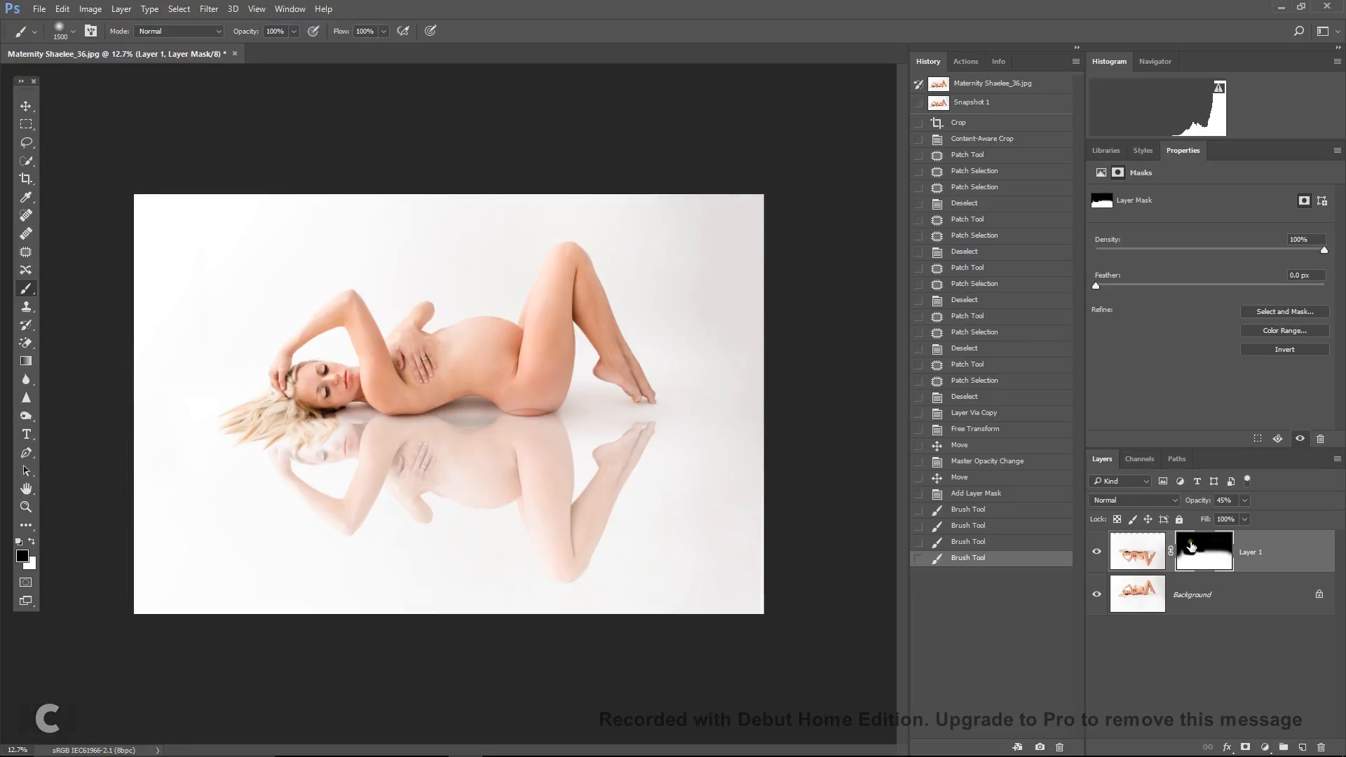
# Rotate the reflection layer by about -3.14° and shift it slightly upward so its feet meet the real feet
pyautogui.hotkey('ctrl', 't')
pyautogui.moveTo(818, 423); pyautogui.dragTo(805, 447)
pyautogui.moveTo(499, 477); pyautogui.dragTo(499, 466)
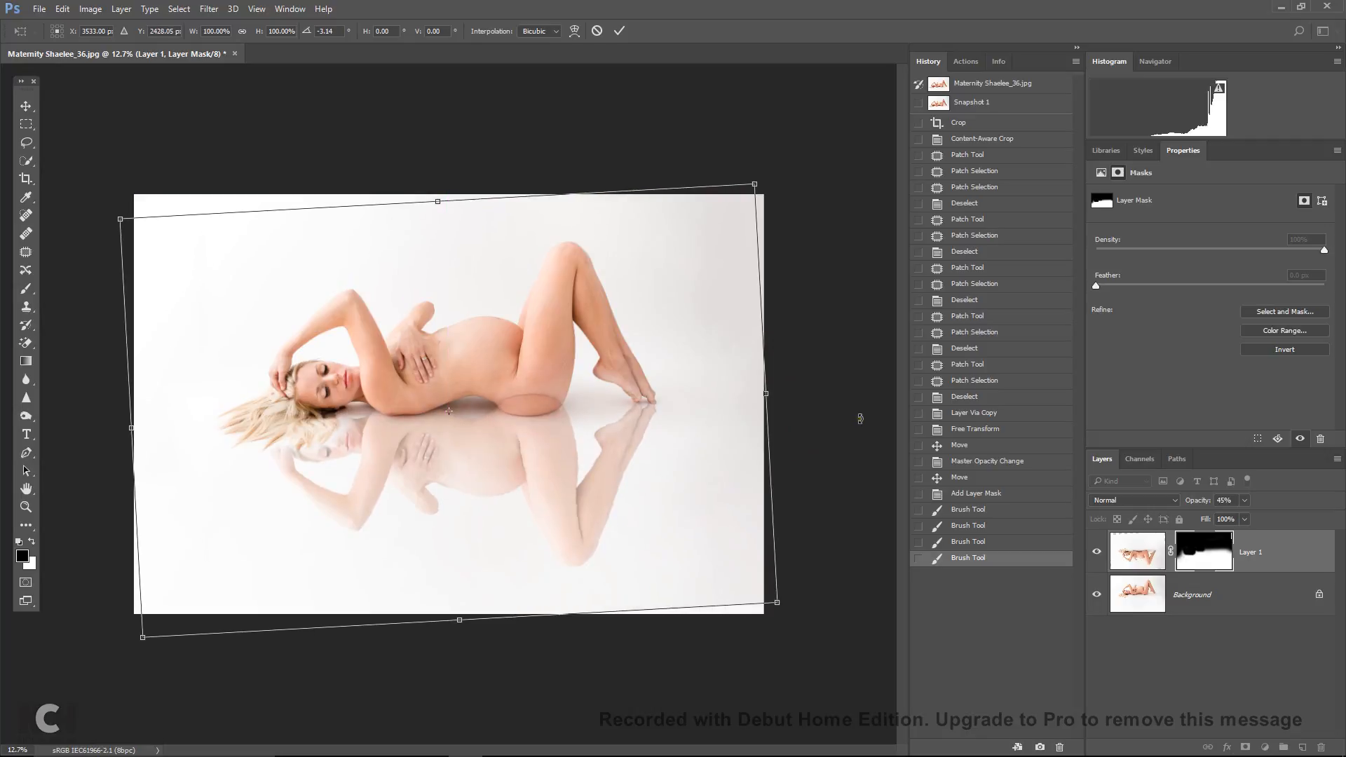
pyautogui.press('Return')
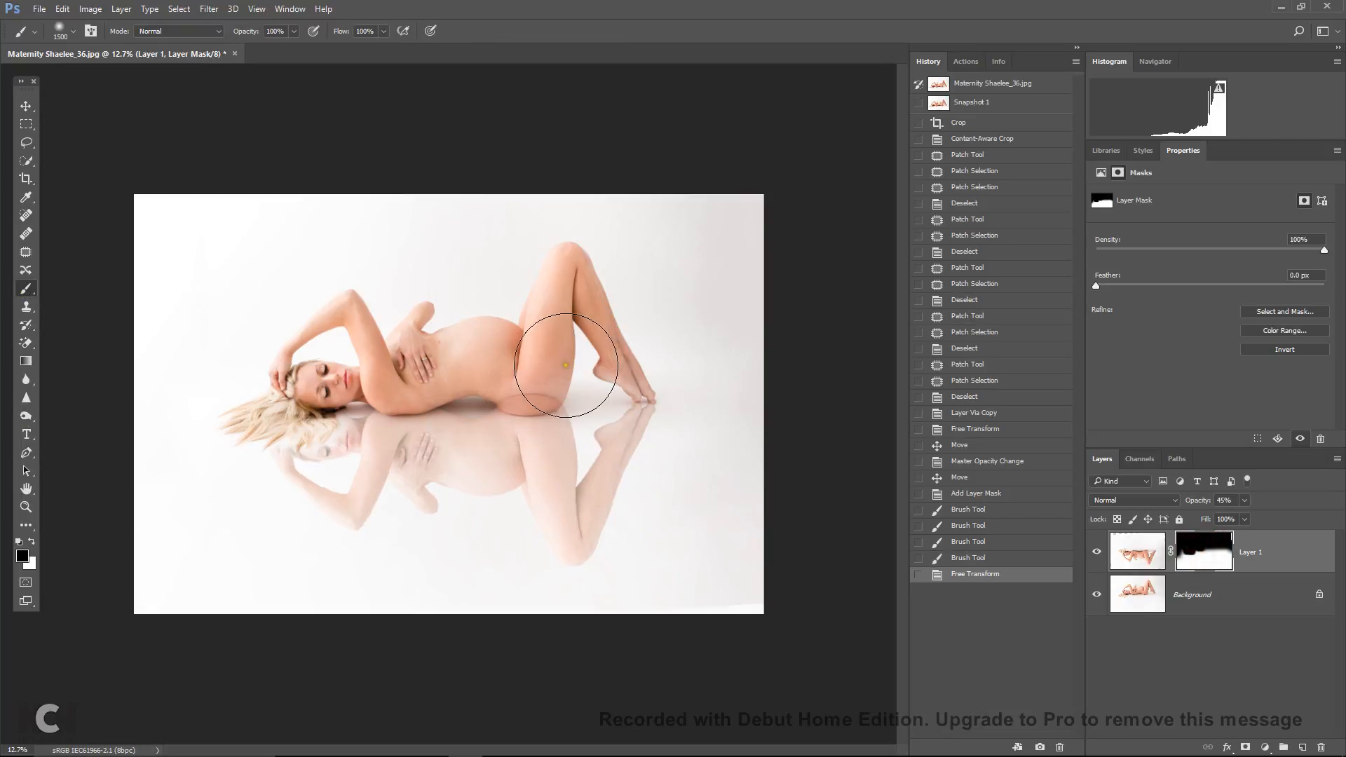
# Reduce the brush to 800 px, mask the reflection off the thigh and buttocks, and display the mask overlay
pyautogui.press('[')
pyautogui.press('[')
pyautogui.press('[')
pyautogui.press('[')
pyautogui.press('[')
pyautogui.moveTo(526, 367)
pyautogui.mouseDown()
pyautogui.moveTo(561, 378)
pyautogui.moveTo(373, 380)
pyautogui.moveTo(704, 369)
pyautogui.moveTo(520, 367)
pyautogui.moveTo(636, 359)
pyautogui.moveTo(568, 363)
pyautogui.mouseUp()
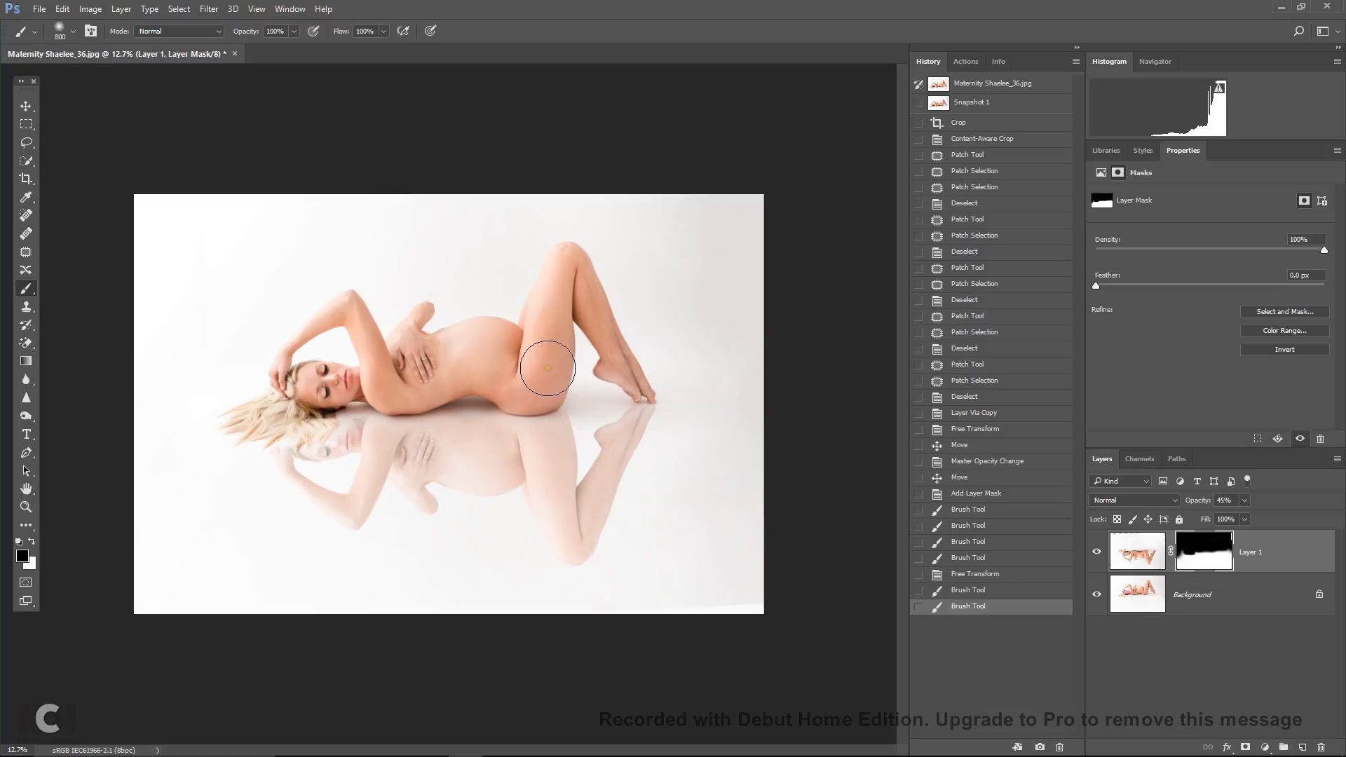
pyautogui.press('\\')
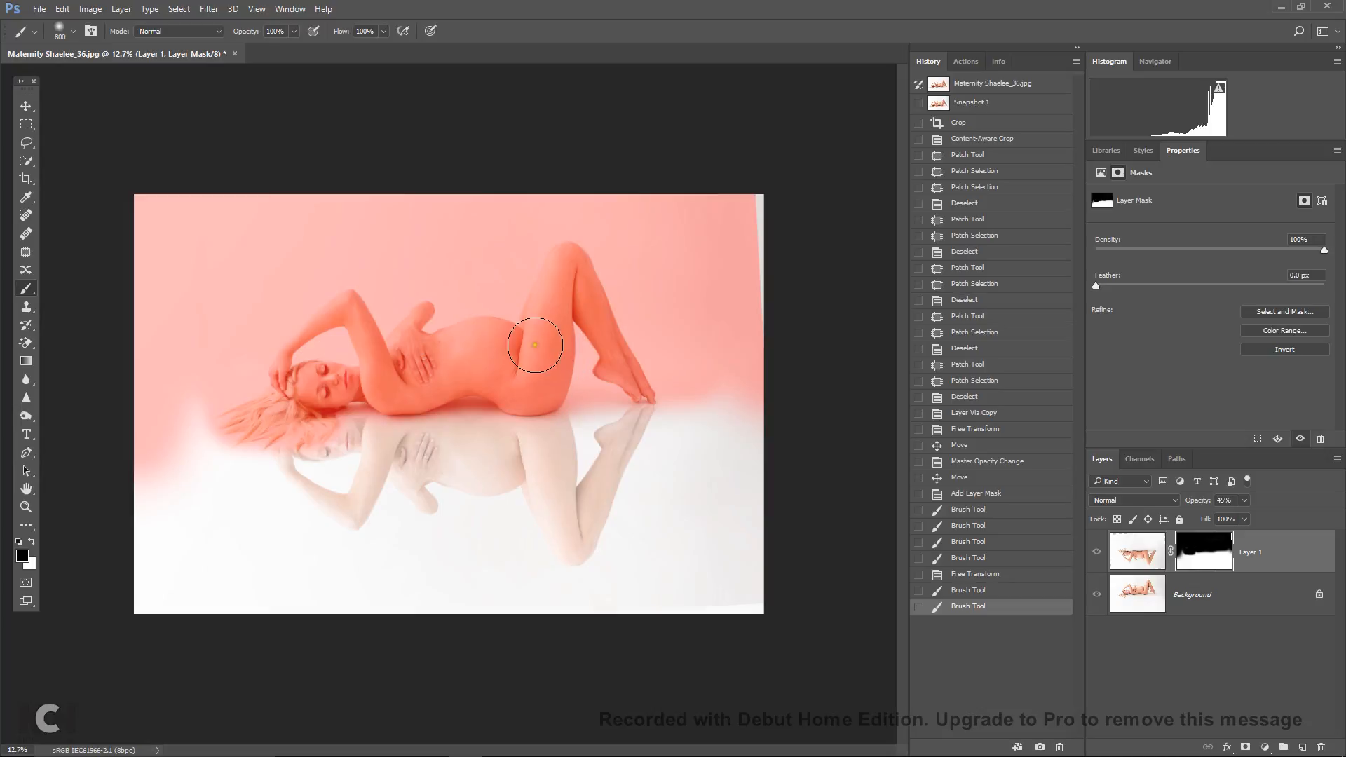
# Mask the reflection layer off the upper background edge and across the body with the 800 px brush, and hide the mask overlay
pyautogui.moveTo(754, 273)
pyautogui.mouseDown()
pyautogui.moveTo(753, 196)
pyautogui.moveTo(747, 386)
pyautogui.moveTo(735, 289)
pyautogui.moveTo(693, 340)
pyautogui.moveTo(694, 397)
pyautogui.moveTo(749, 436)
pyautogui.moveTo(765, 369)
pyautogui.moveTo(737, 172)
pyautogui.moveTo(733, 200)
pyautogui.mouseUp()
pyautogui.moveTo(622, 372); pyautogui.dragTo(263, 385)
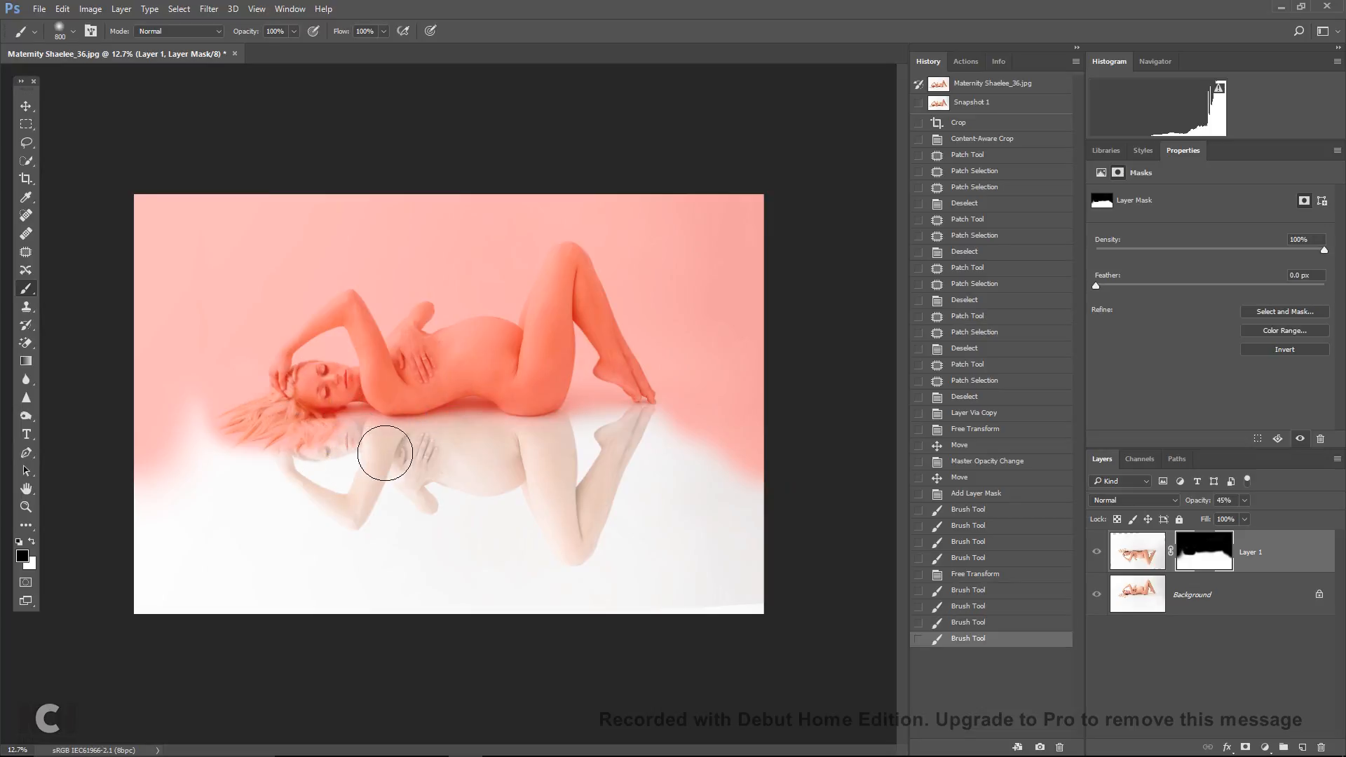
pyautogui.press('\\')
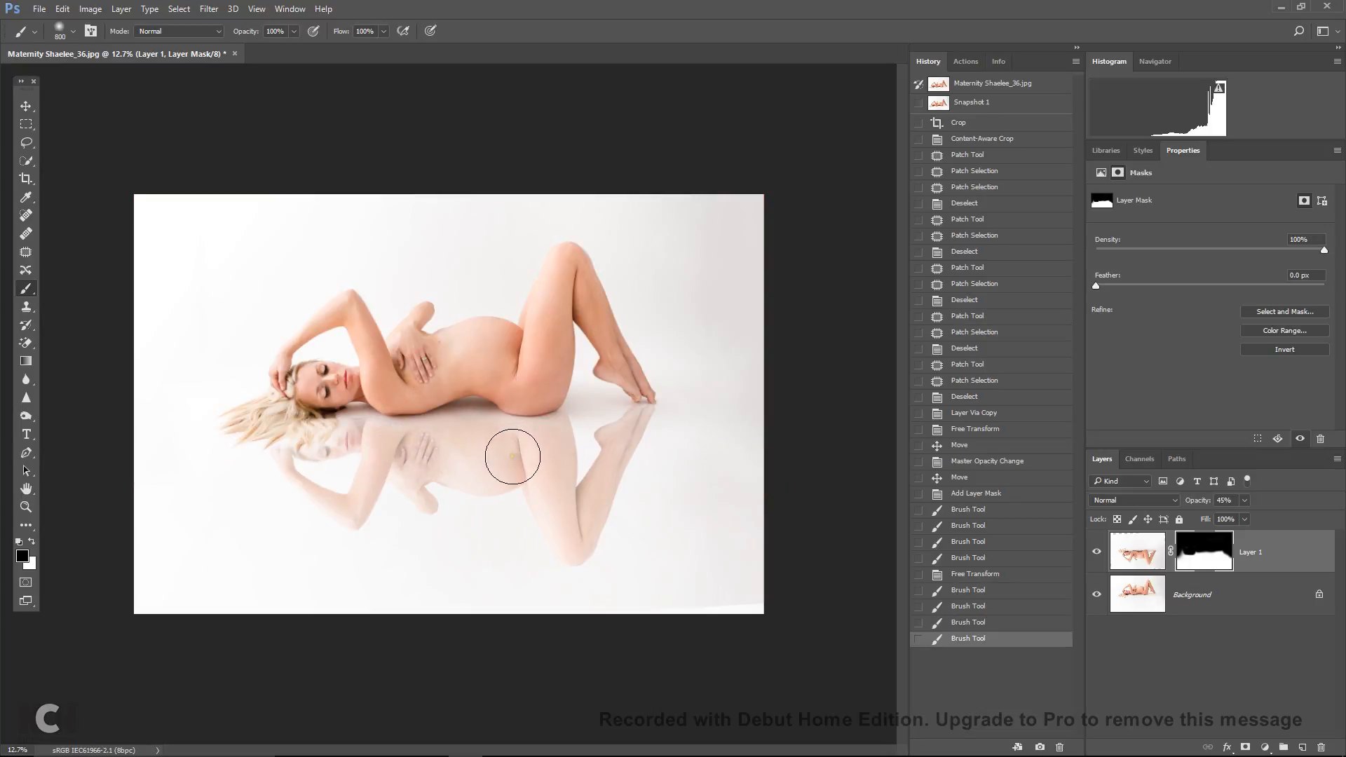
# Reduce the brush to 300 px and paint white on the mask to restore the reflection just beneath the hips and torso
pyautogui.press('[')
pyautogui.press('[')
pyautogui.press('[')
pyautogui.press('[')
pyautogui.moveTo(521, 425)
pyautogui.mouseDown()
pyautogui.moveTo(494, 439)
pyautogui.moveTo(533, 429)
pyautogui.mouseUp()
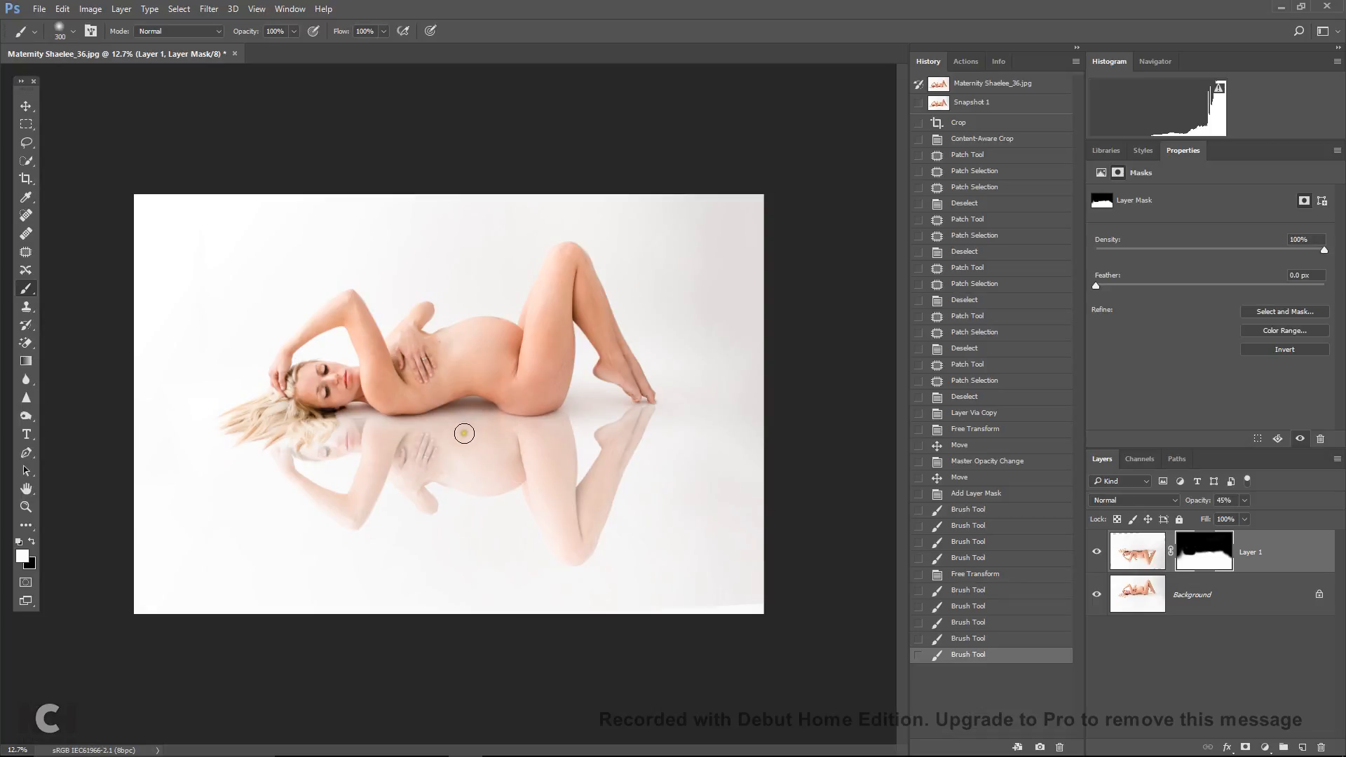
pyautogui.moveTo(443, 418); pyautogui.dragTo(379, 427)
pyautogui.moveTo(382, 431)
pyautogui.mouseDown()
pyautogui.moveTo(391, 449)
pyautogui.moveTo(345, 429)
pyautogui.moveTo(357, 417)
pyautogui.moveTo(432, 439)
pyautogui.mouseUp()
# Blend the mask along the contact line from the shoulder to the buttocks with the brush at 30% opacity
pyautogui.click(364, 418)
pyautogui.click(370, 417)
pyautogui.click(464, 414)
pyautogui.click(512, 408)
pyautogui.click(580, 414)
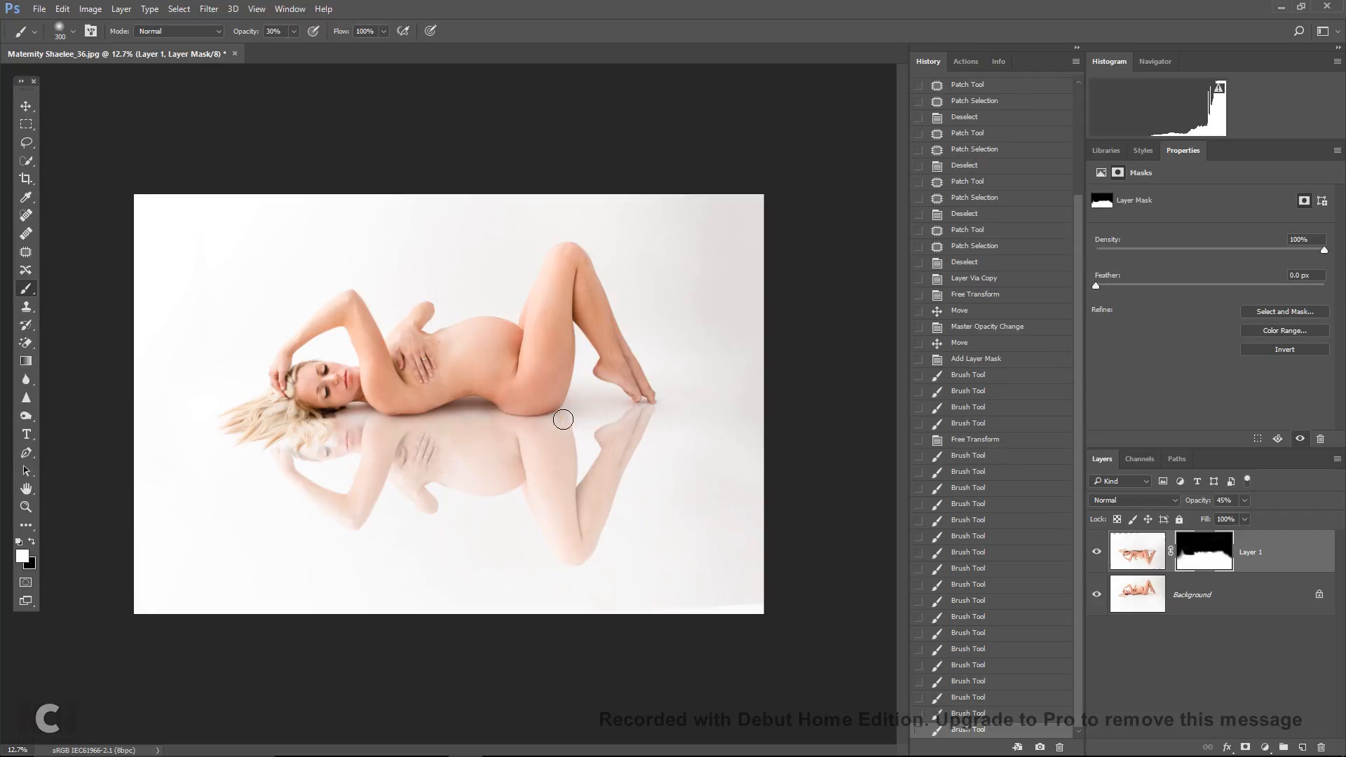
pyautogui.moveTo(566, 420)
pyautogui.mouseDown()
pyautogui.moveTo(550, 449)
pyautogui.moveTo(567, 396)
pyautogui.moveTo(535, 400)
pyautogui.moveTo(571, 390)
pyautogui.moveTo(487, 398)
pyautogui.mouseUp()
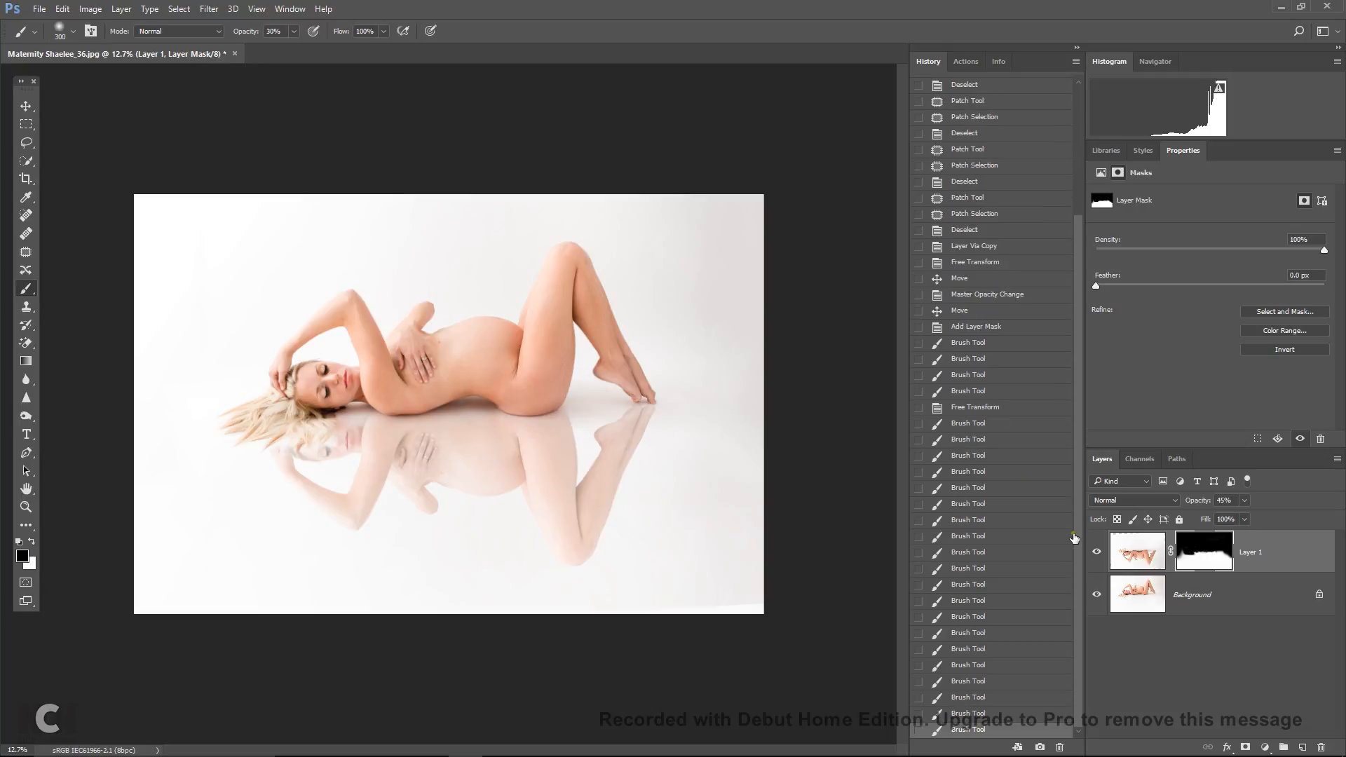
# Set the reflection layer's blend mode to Multiply and paint black on its mask at 30% opacity beneath the shoulder and upper back
pyautogui.click(1155, 503)
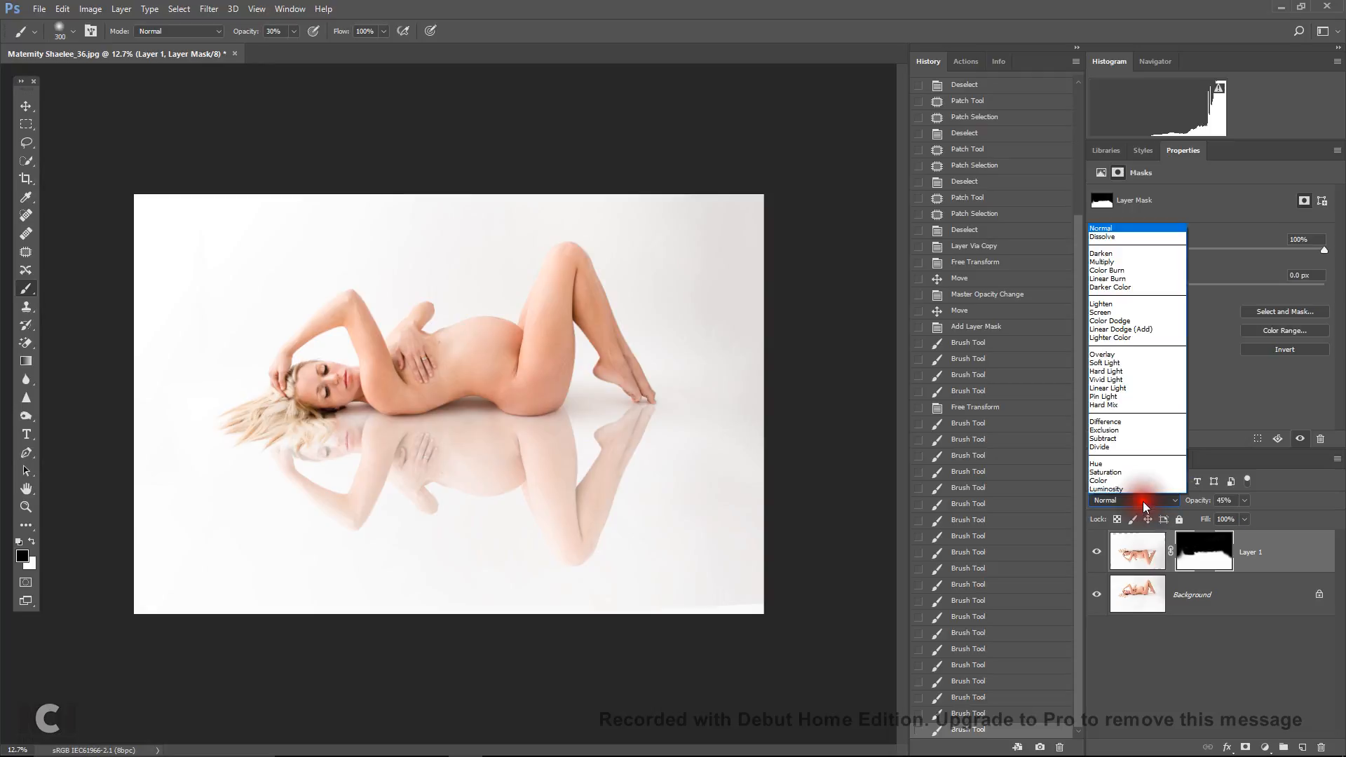
pyautogui.click(1110, 262)
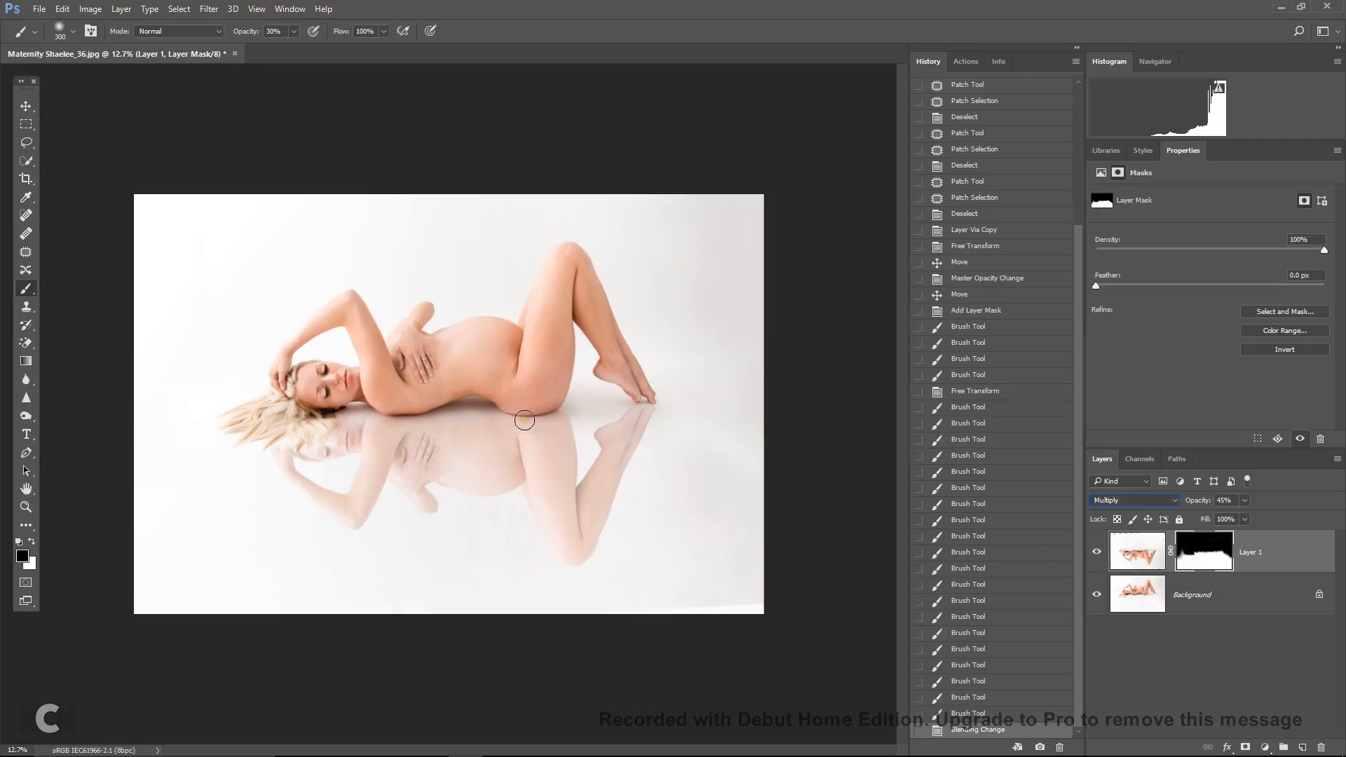
pyautogui.moveTo(423, 407)
pyautogui.mouseDown()
pyautogui.moveTo(386, 403)
pyautogui.moveTo(414, 405)
pyautogui.mouseUp()
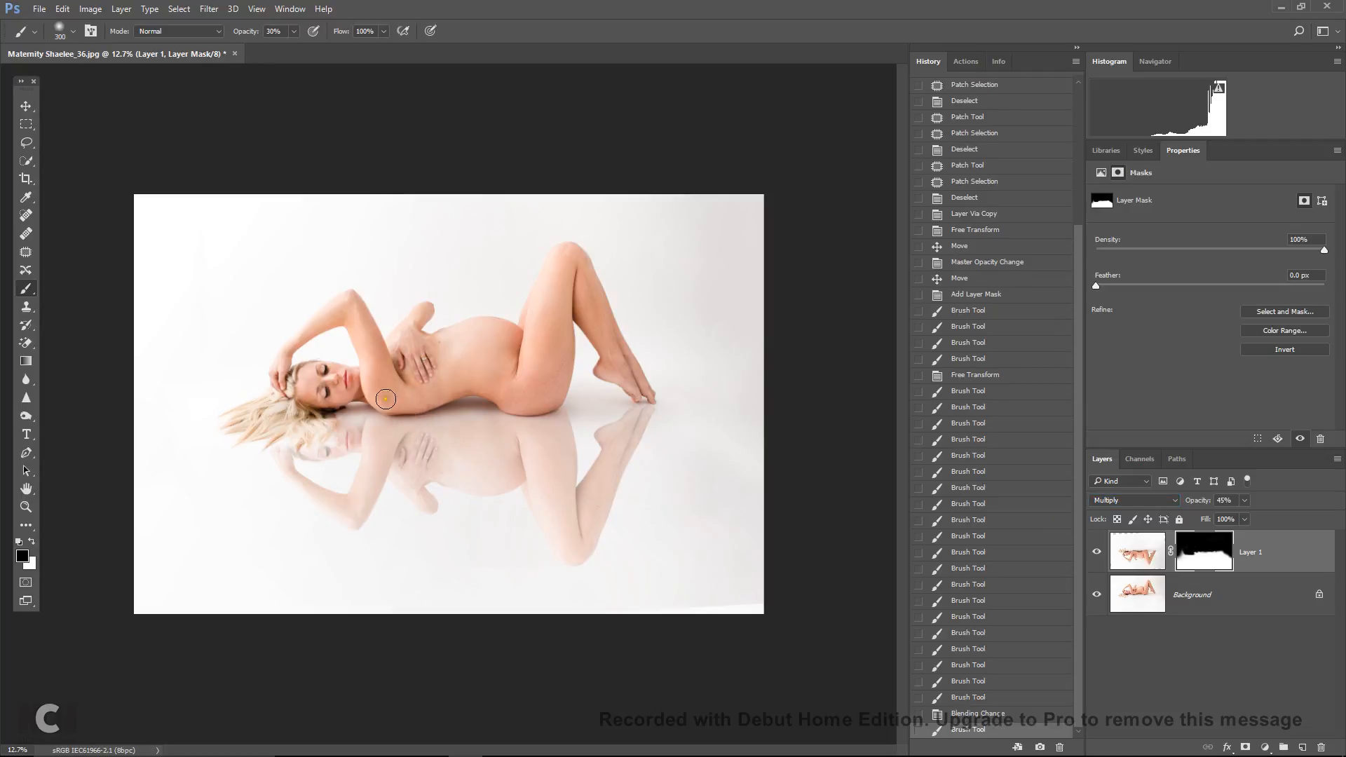
pyautogui.moveTo(404, 406); pyautogui.dragTo(375, 417)
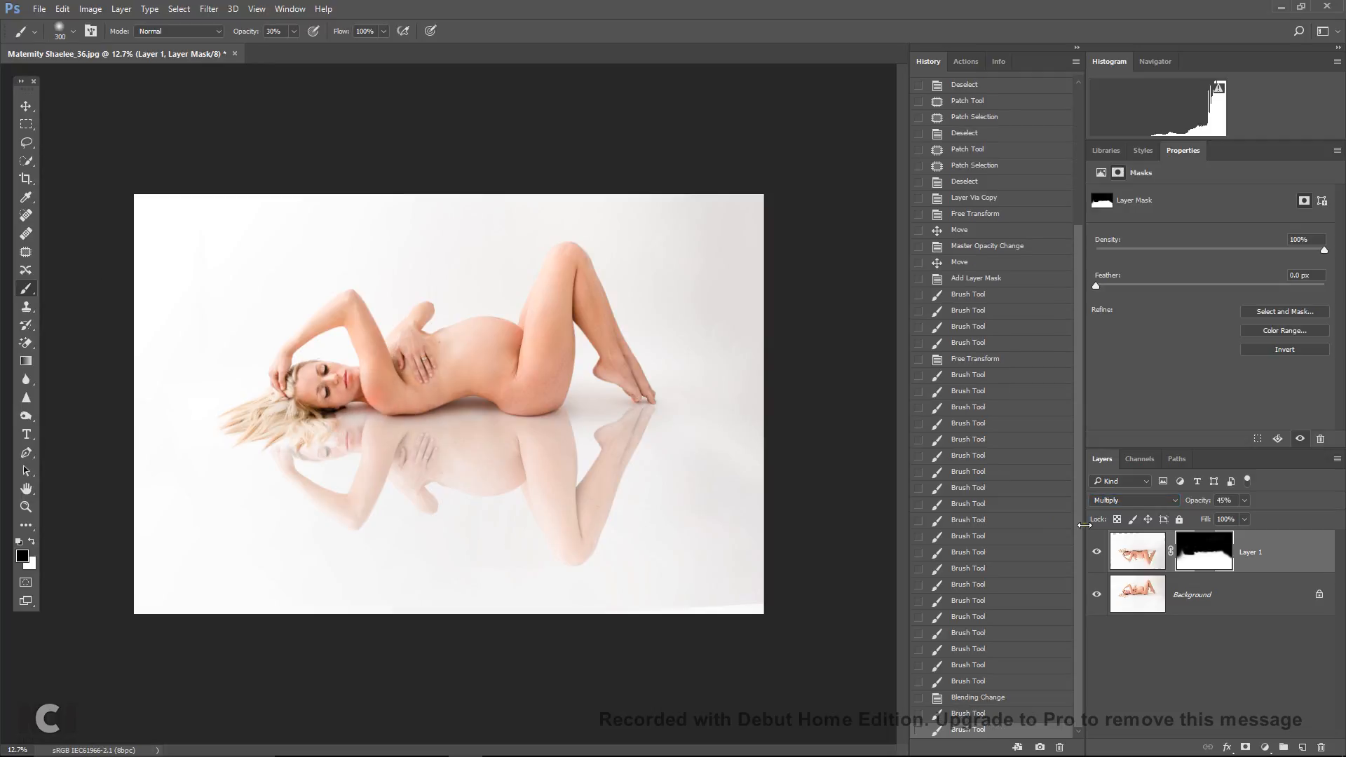
# Switch the reflection layer to Normal, save a history snapshot of that version, and return its blend mode to Multiply
pyautogui.click(1098, 552)
pyautogui.click(1097, 552)
pyautogui.click(1133, 502)
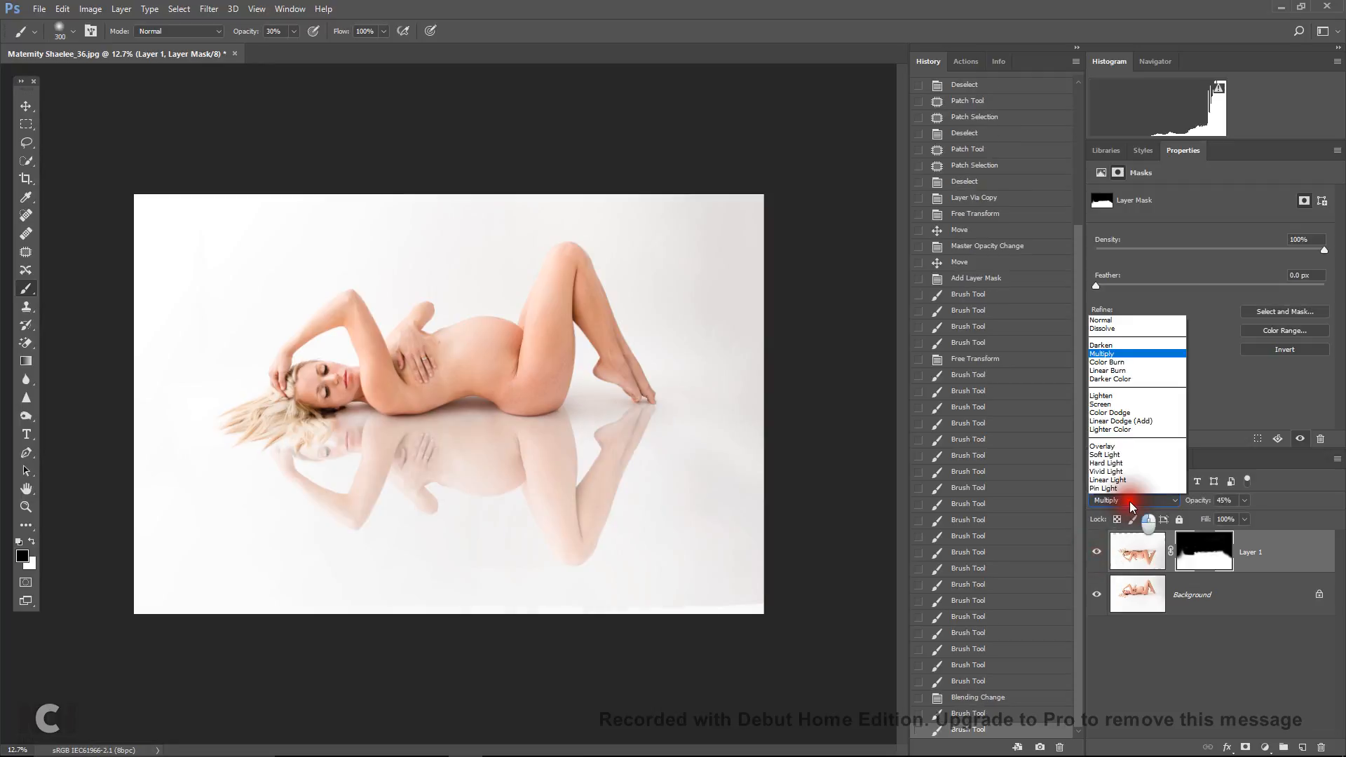
pyautogui.click(1107, 229)
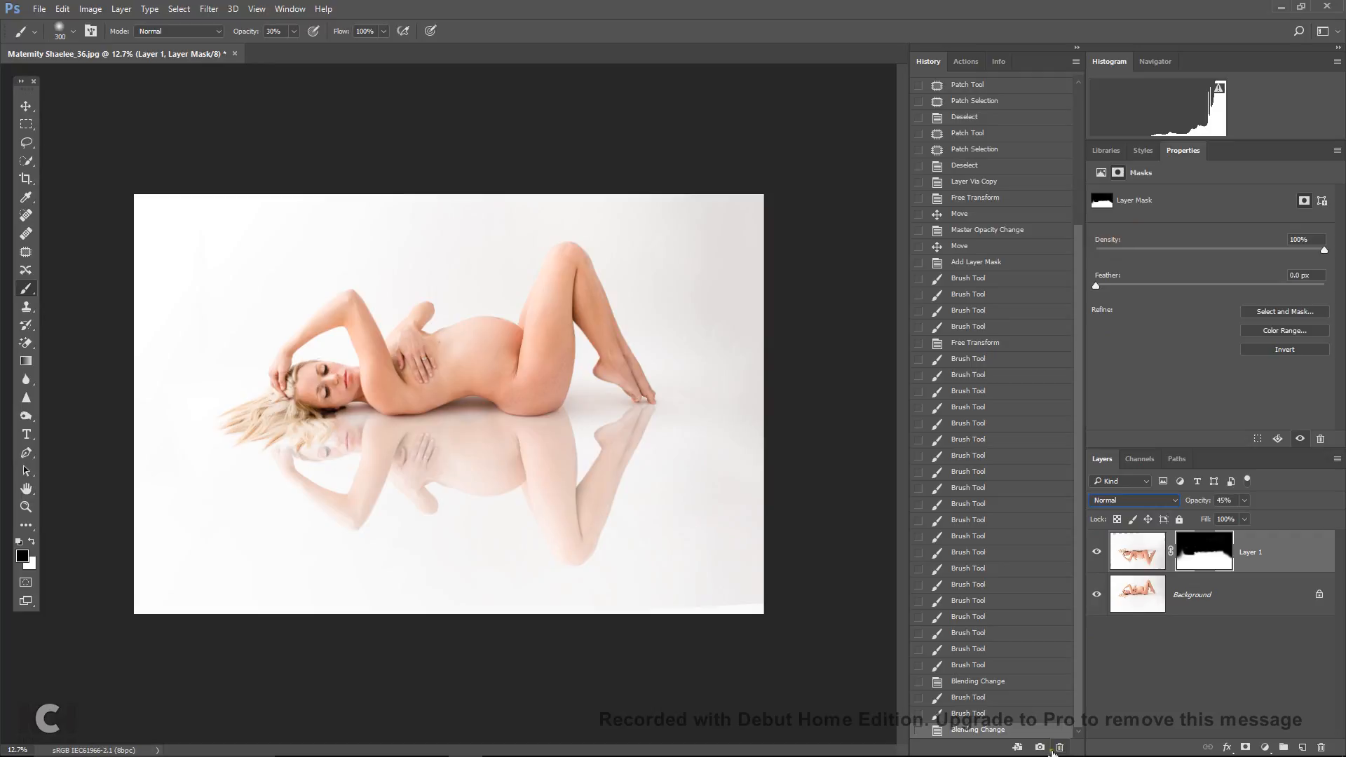
pyautogui.click(1126, 502)
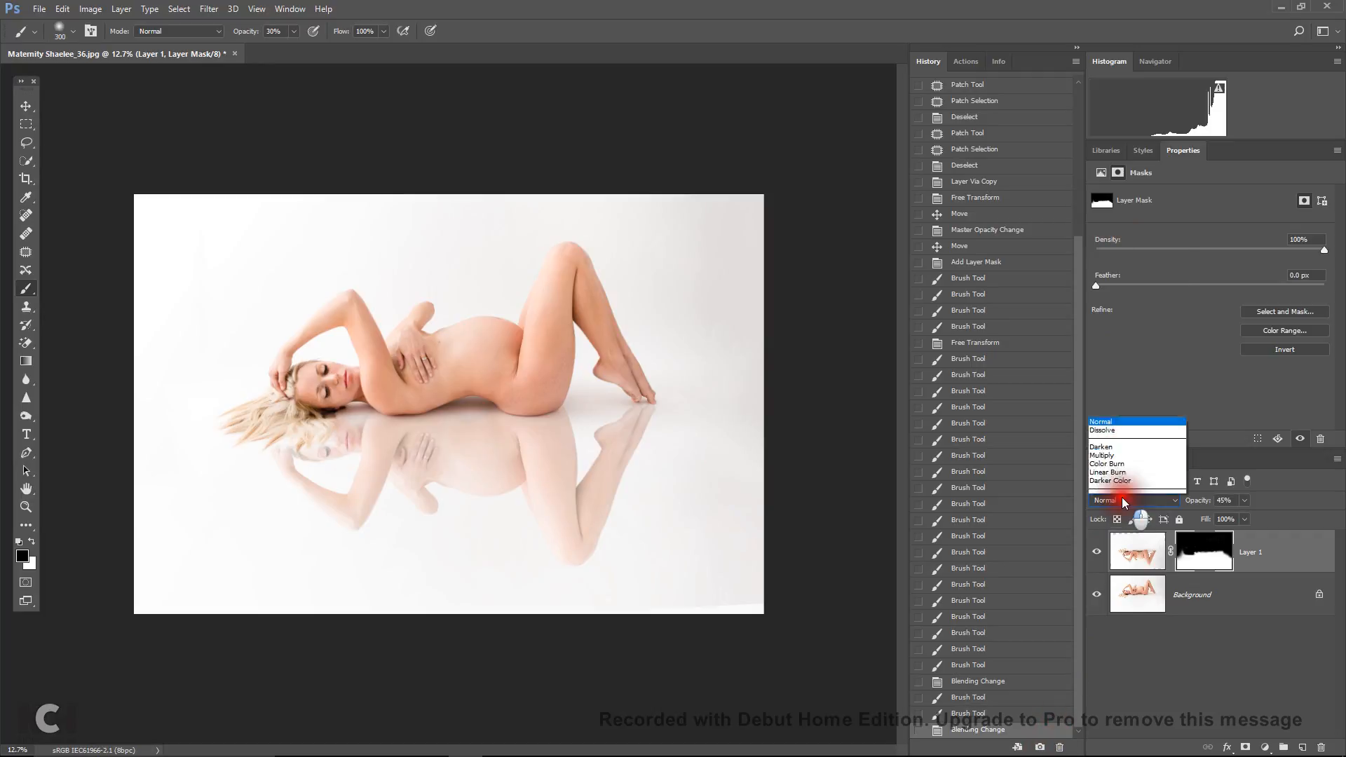
pyautogui.click(1105, 262)
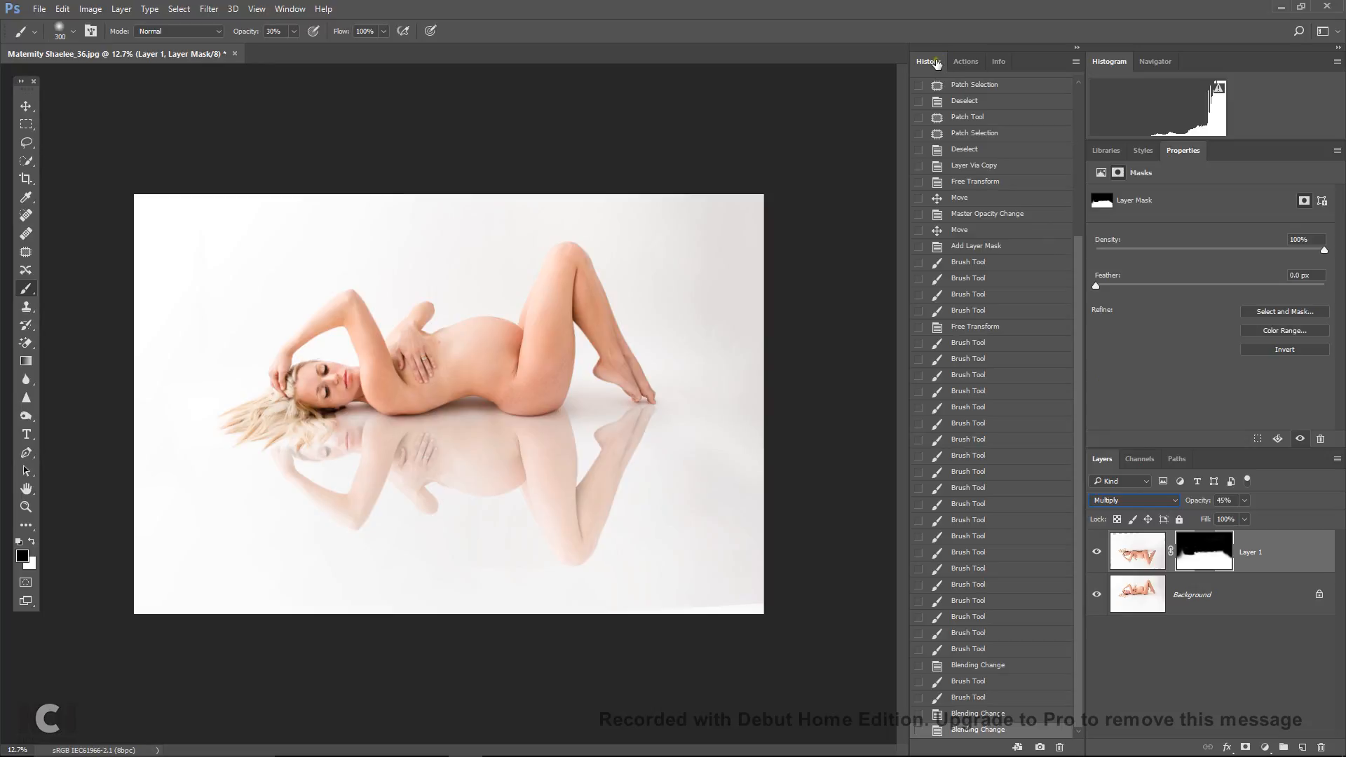
# Save a history snapshot of the Multiply version and compare it with the Normal snapshot, ending on the Multiply one
pyautogui.scroll(5, 1006, 259)
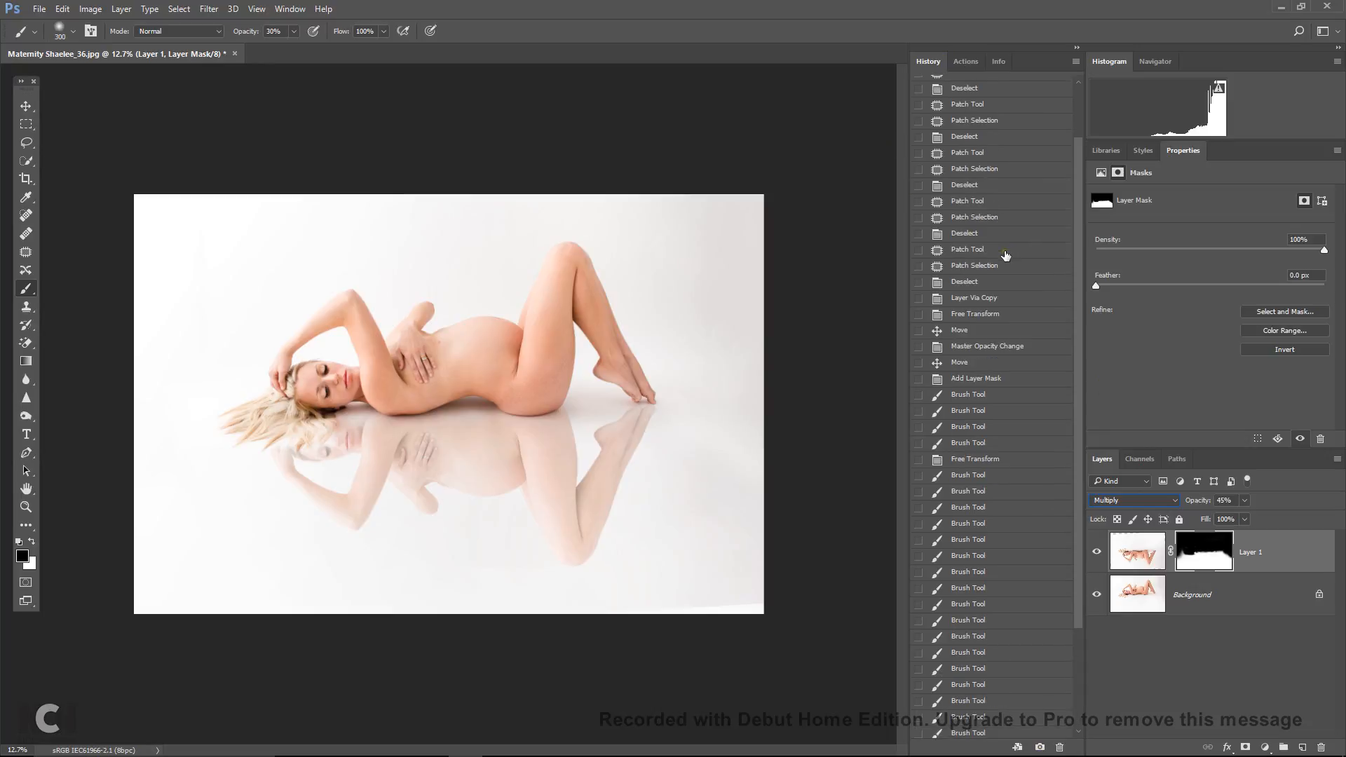
pyautogui.click(974, 105)
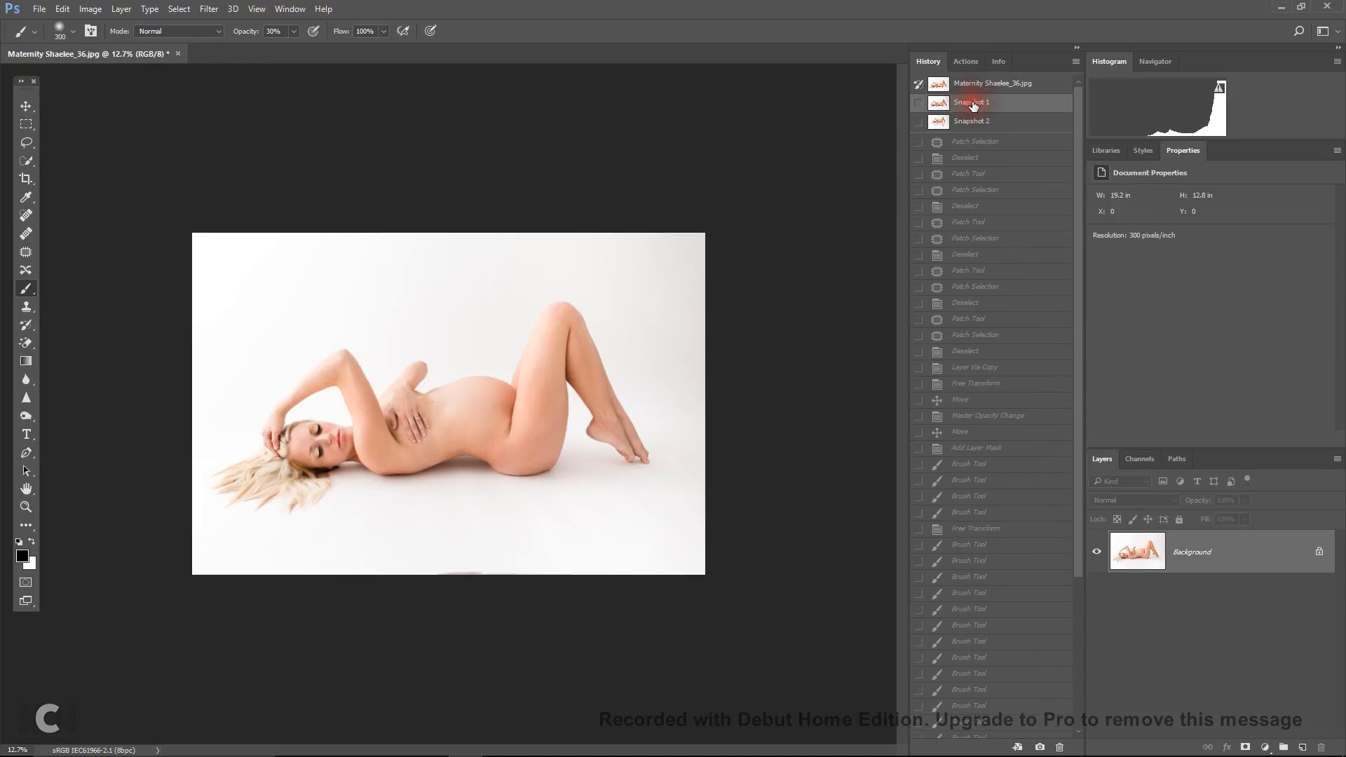
pyautogui.click(961, 122)
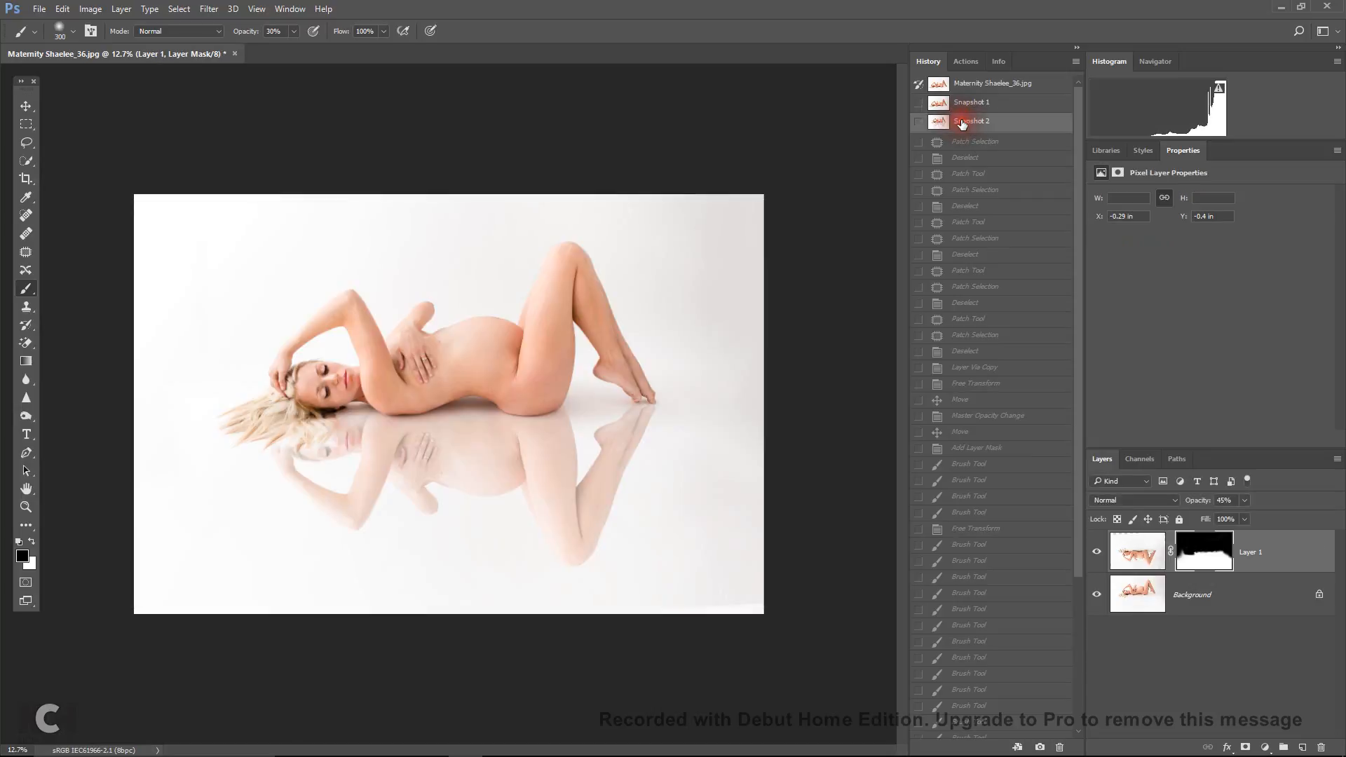
pyautogui.scroll(-3, 1011, 663)
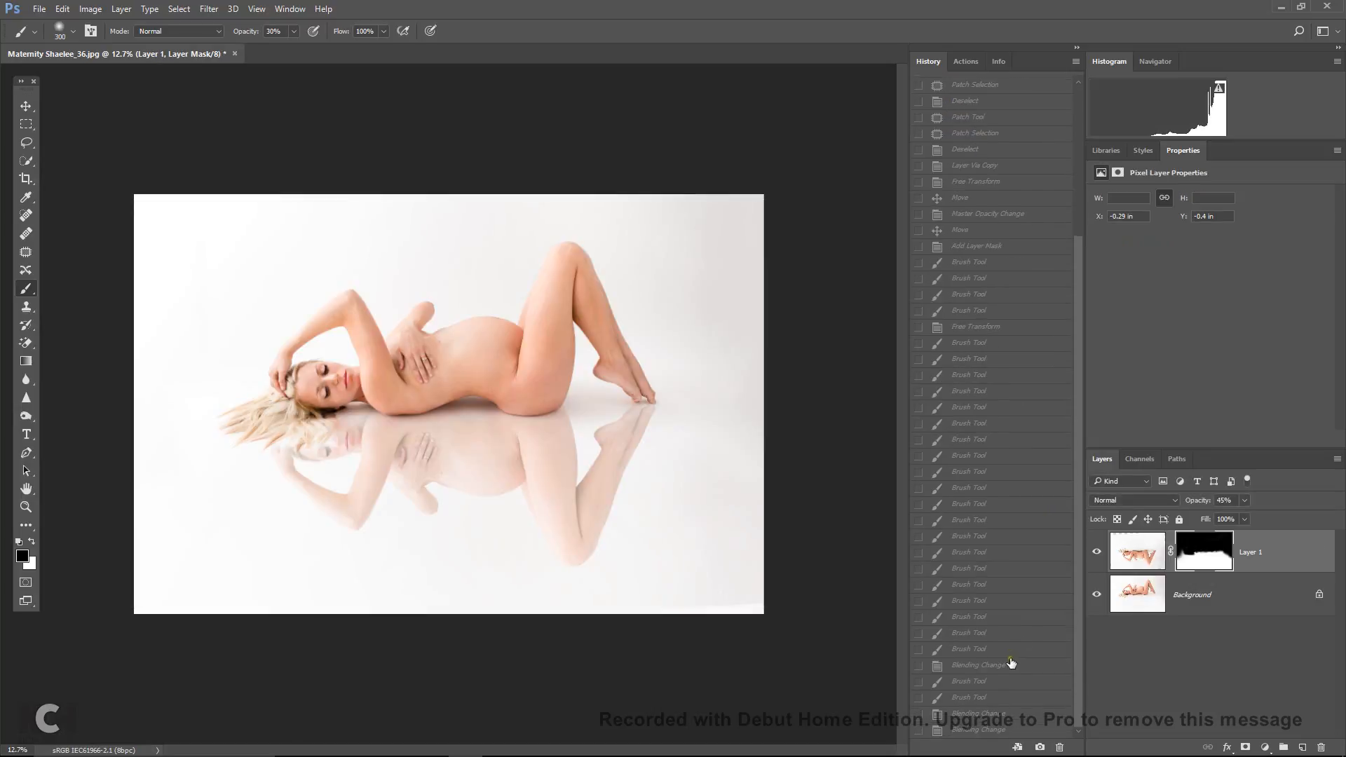
pyautogui.click(994, 732)
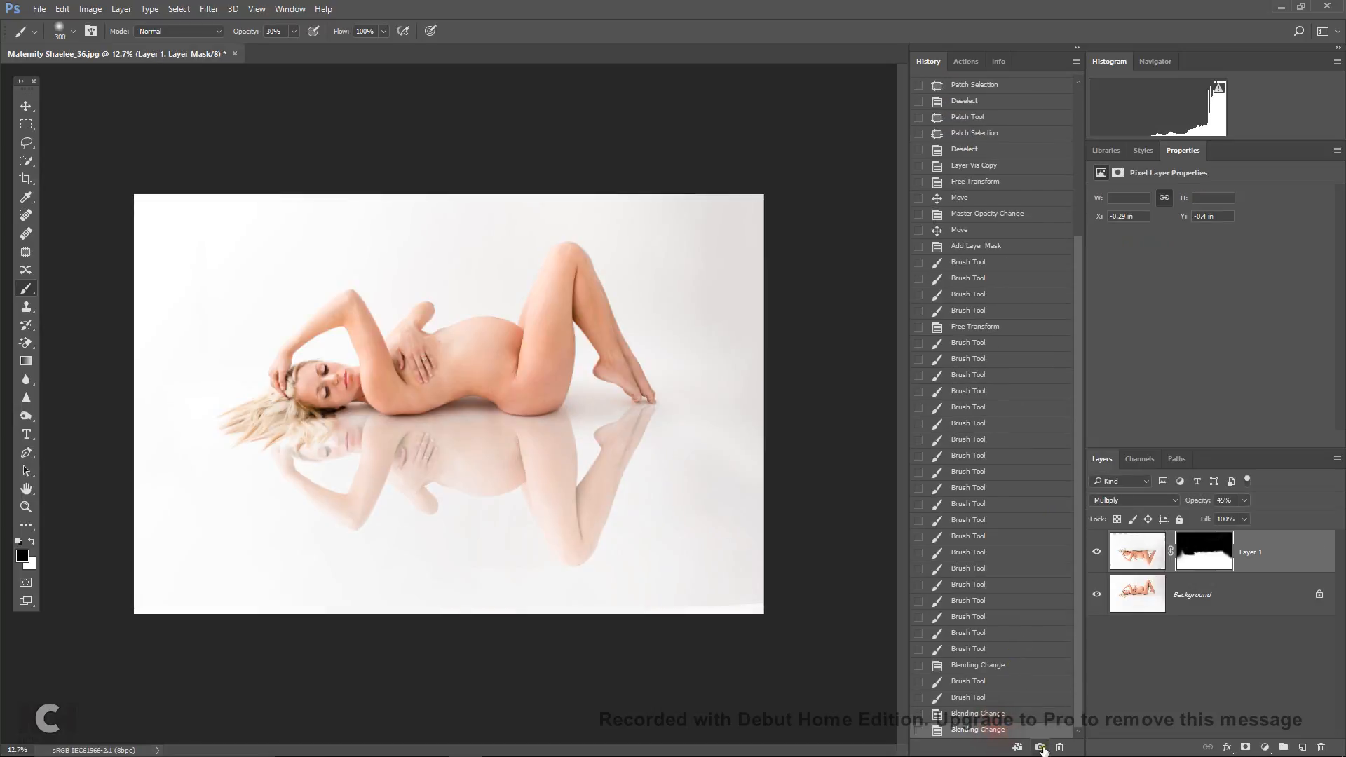
pyautogui.scroll(3, 971, 307)
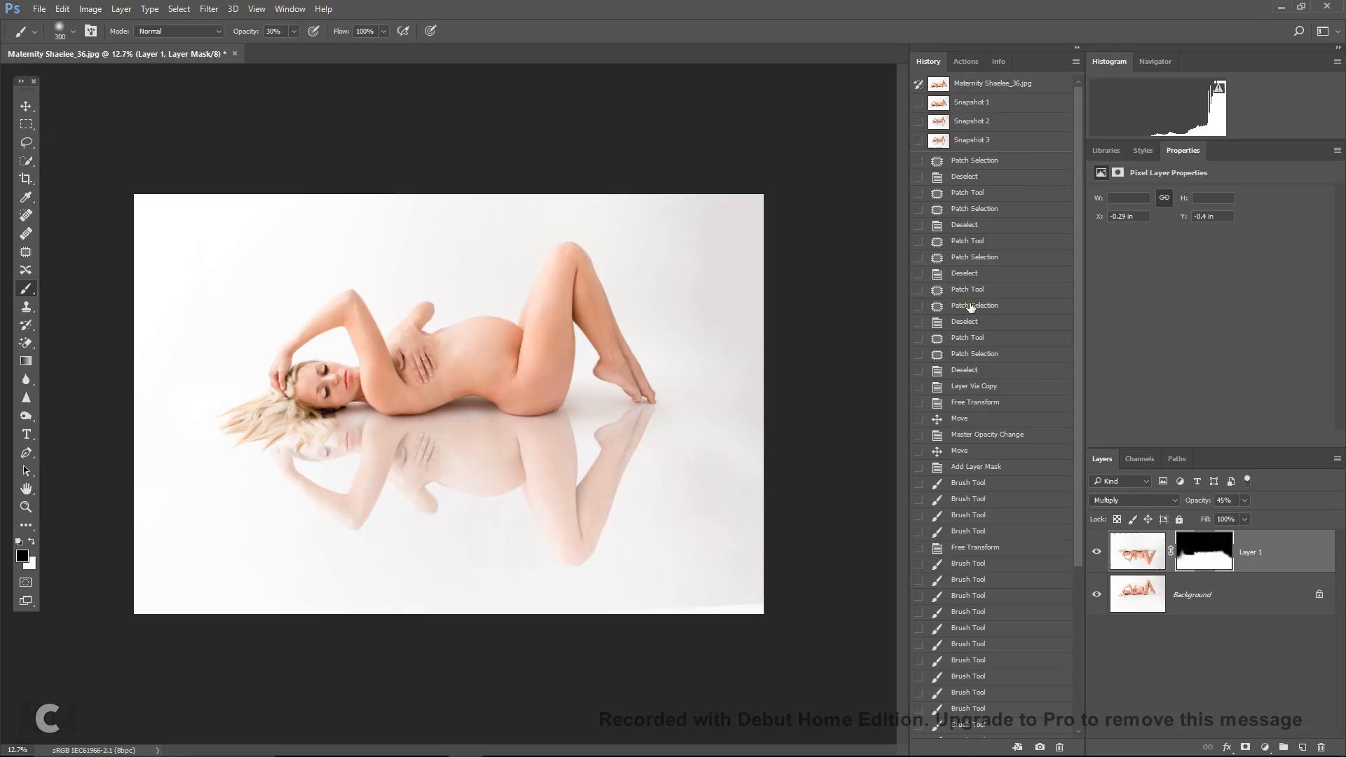
pyautogui.click(962, 124)
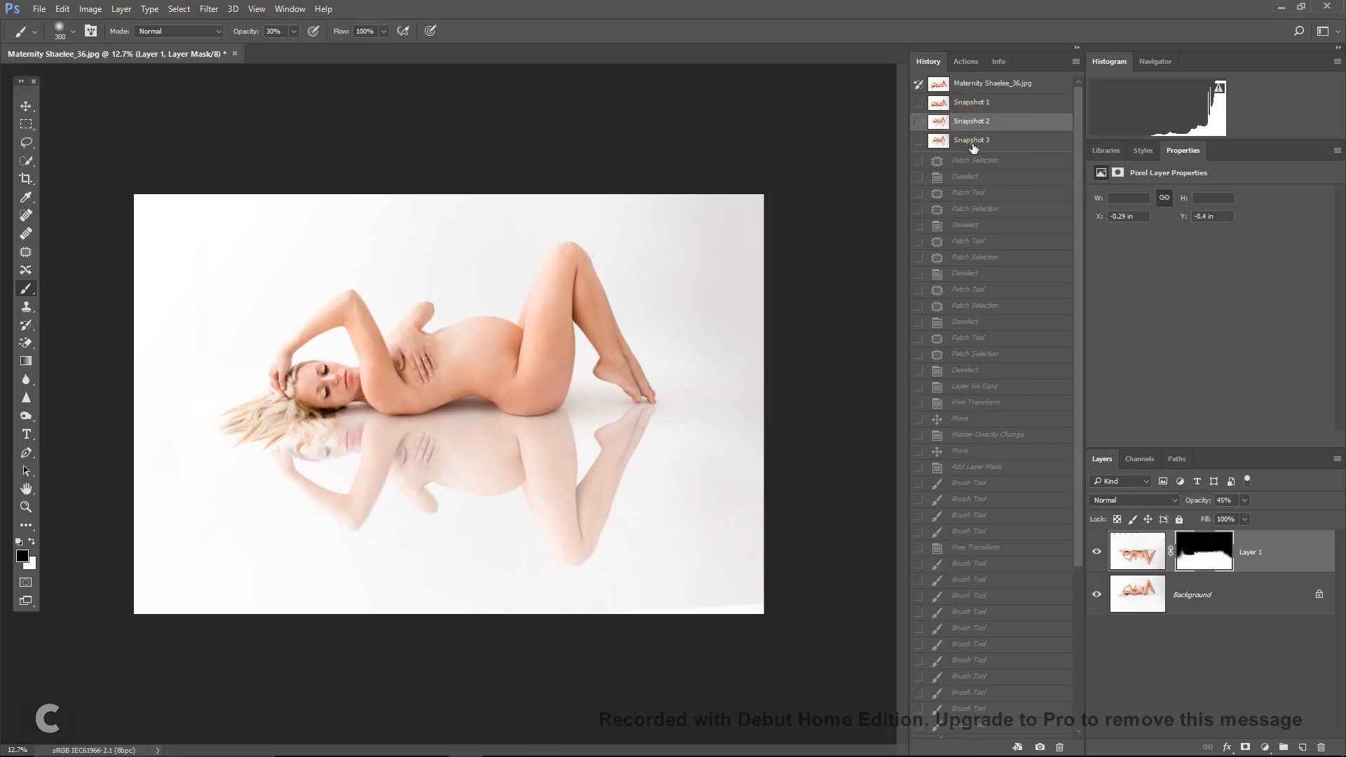
pyautogui.click(968, 144)
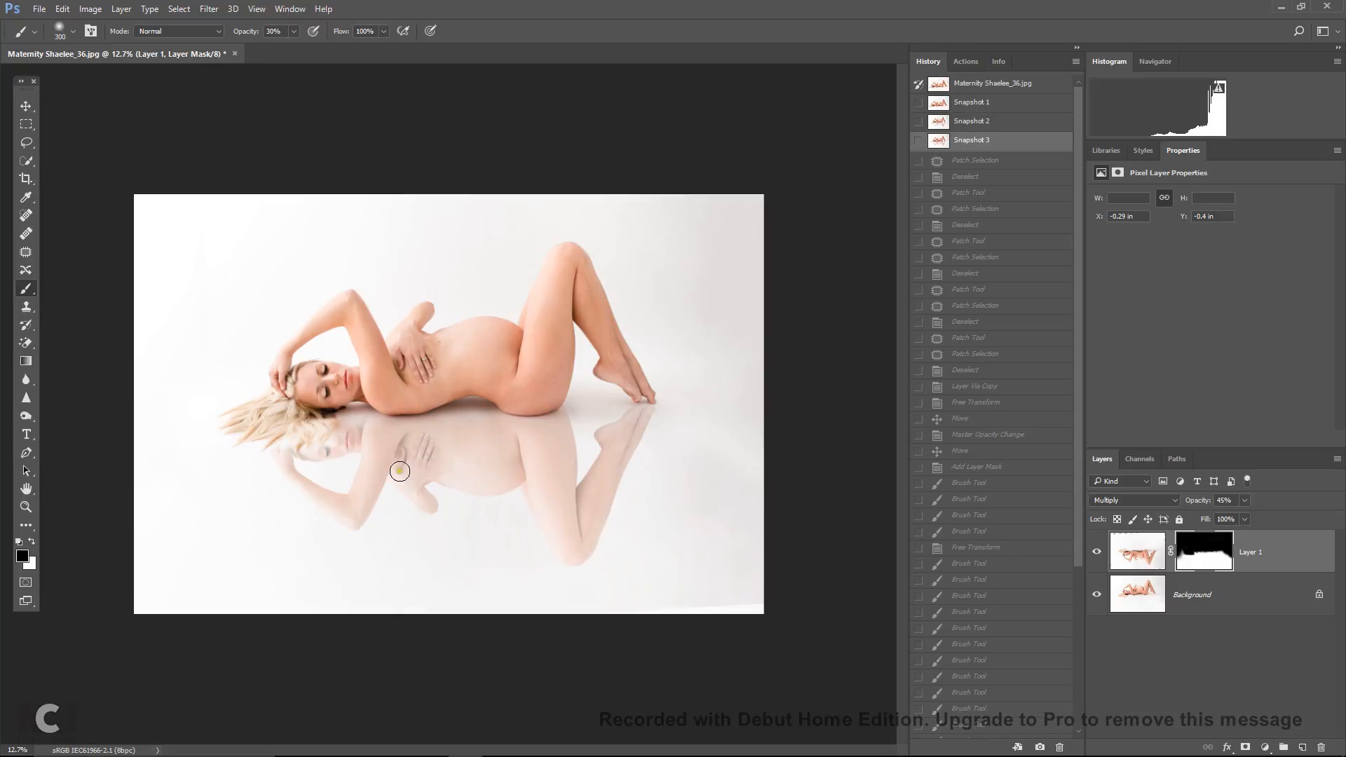
# Reduce the brush to 70 px and paint white on the reflection mask at 30% opacity around the reflected fingertips and lower hair strands
pyautogui.click(1204, 566)
pyautogui.scroll(6, 333, 457)
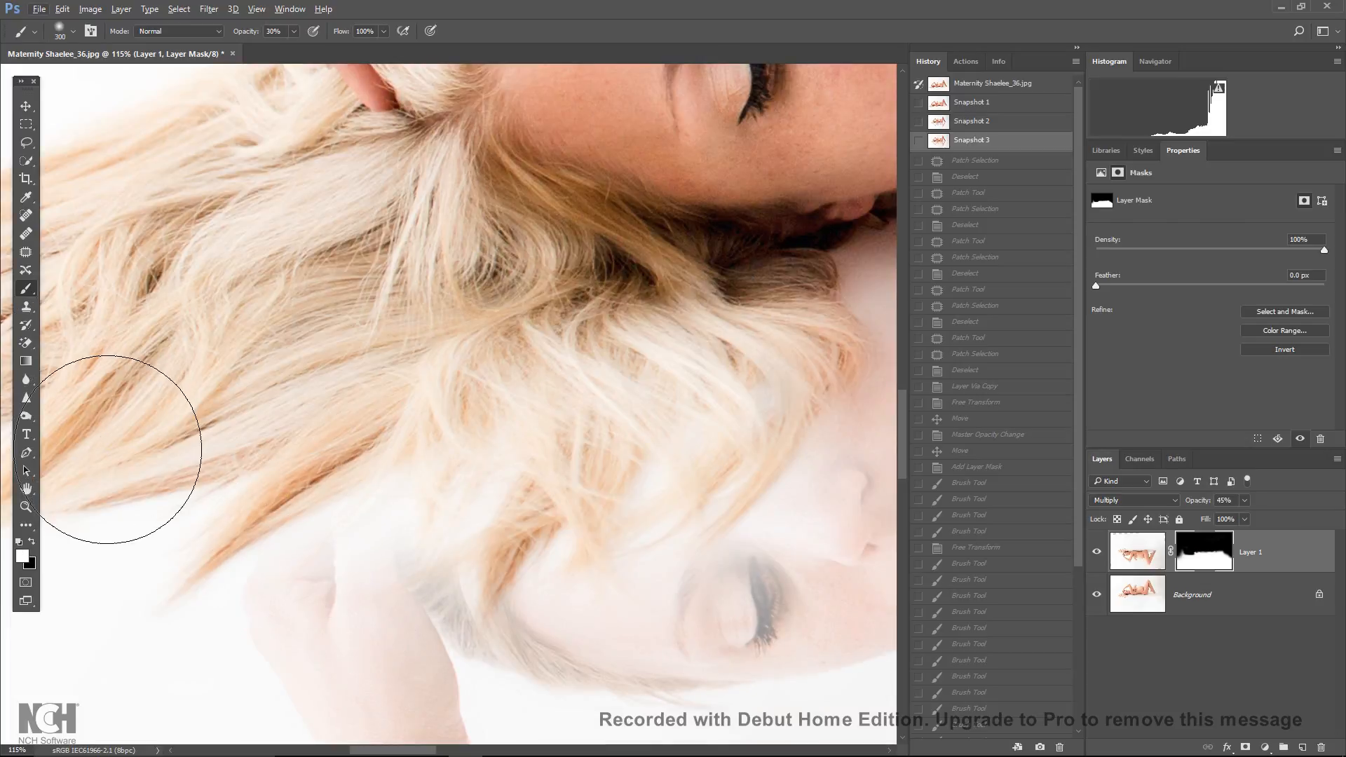
pyautogui.press('[')
pyautogui.press('[')
pyautogui.press('[')
pyautogui.press('[')
pyautogui.press('[')
pyautogui.press('[')
pyautogui.press('[')
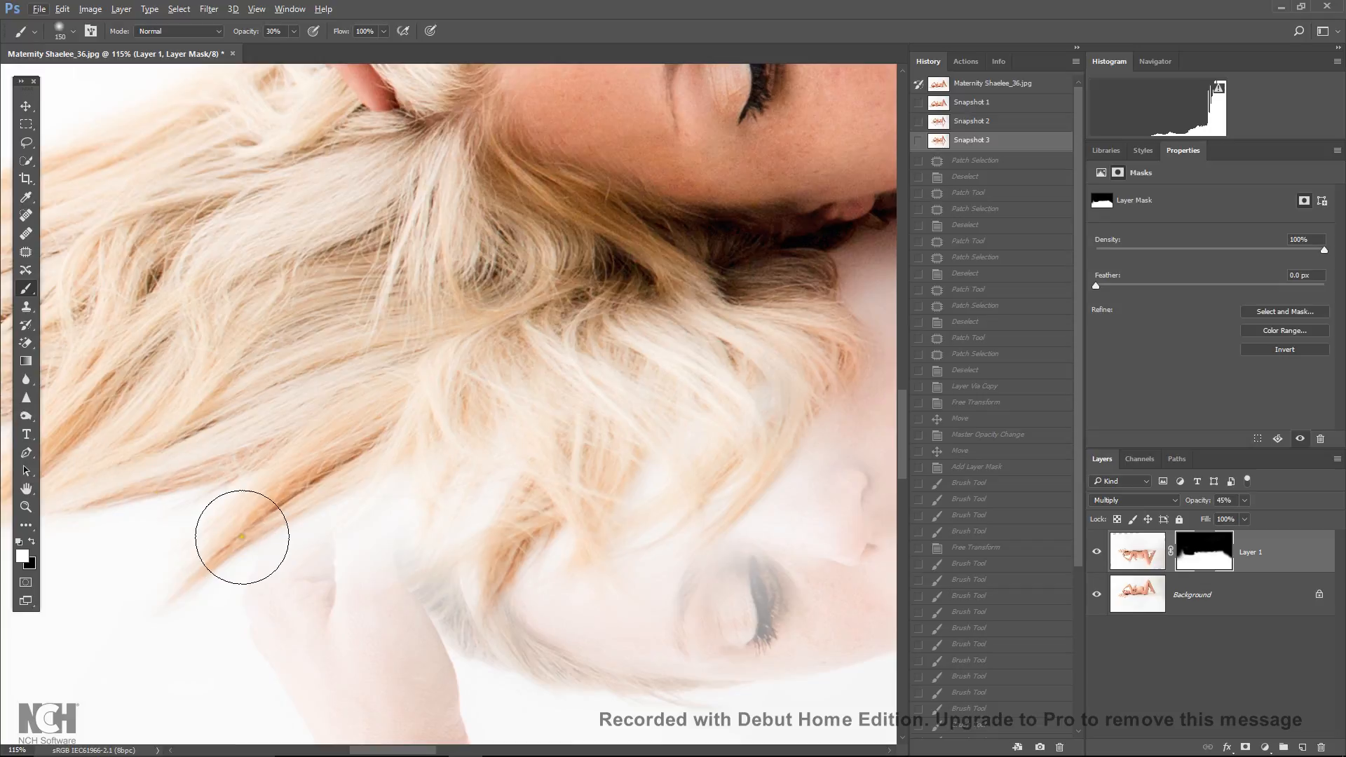
pyautogui.click(297, 542)
pyautogui.moveTo(297, 542)
pyautogui.mouseDown()
pyautogui.moveTo(332, 516)
pyautogui.moveTo(368, 541)
pyautogui.mouseUp()
pyautogui.click(346, 532)
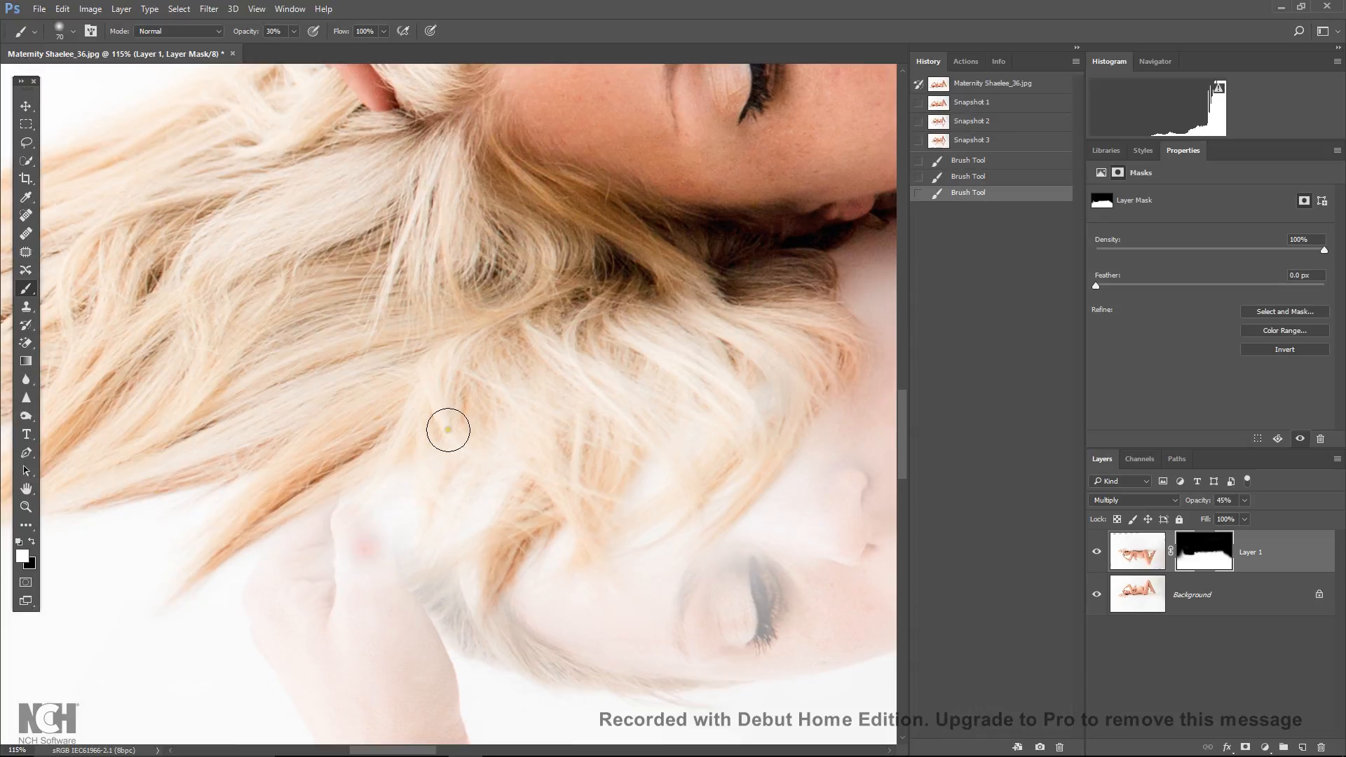
pyautogui.click(420, 436)
pyautogui.moveTo(393, 436)
pyautogui.mouseDown()
pyautogui.moveTo(377, 484)
pyautogui.moveTo(410, 430)
pyautogui.moveTo(462, 436)
pyautogui.moveTo(435, 511)
pyautogui.moveTo(442, 500)
pyautogui.moveTo(450, 518)
pyautogui.moveTo(423, 564)
pyautogui.moveTo(481, 505)
pyautogui.mouseUp()
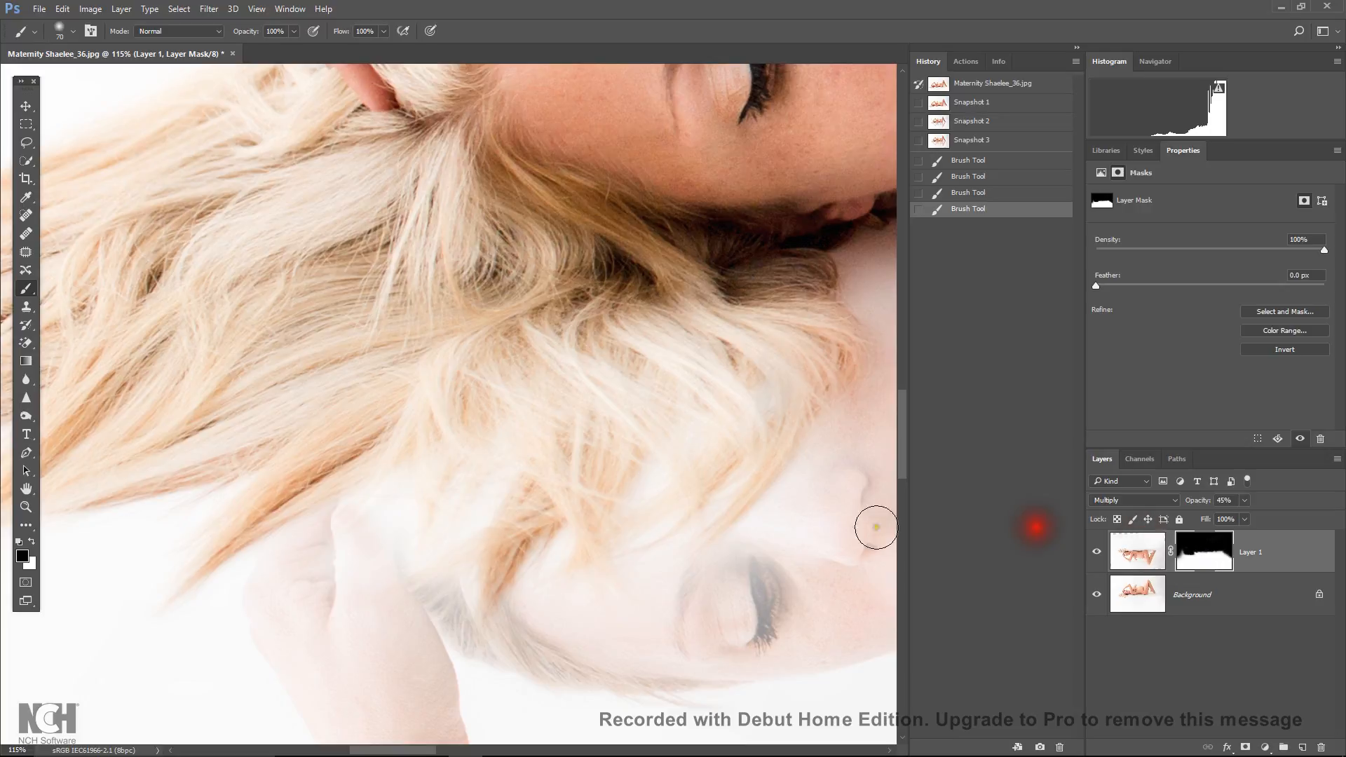
# Refine the mask around the hair ends and the reflected face with the 70 px brush, bringing its opacity back to 30%
pyautogui.press('x')
pyautogui.moveTo(400, 547)
pyautogui.mouseDown()
pyautogui.moveTo(395, 512)
pyautogui.moveTo(389, 575)
pyautogui.moveTo(385, 526)
pyautogui.moveTo(379, 549)
pyautogui.moveTo(421, 582)
pyautogui.moveTo(481, 577)
pyautogui.moveTo(453, 559)
pyautogui.moveTo(472, 504)
pyautogui.moveTo(544, 568)
pyautogui.moveTo(565, 554)
pyautogui.mouseUp()
pyautogui.press('3')
pyautogui.moveTo(655, 559); pyautogui.dragTo(705, 540)
pyautogui.moveTo(784, 556)
pyautogui.mouseDown()
pyautogui.moveTo(639, 582)
pyautogui.moveTo(631, 561)
pyautogui.moveTo(682, 472)
pyautogui.moveTo(589, 593)
pyautogui.moveTo(655, 589)
pyautogui.moveTo(695, 651)
pyautogui.mouseUp()
pyautogui.scroll(-3, 705, 603)
pyautogui.scroll(-3, 704, 603)
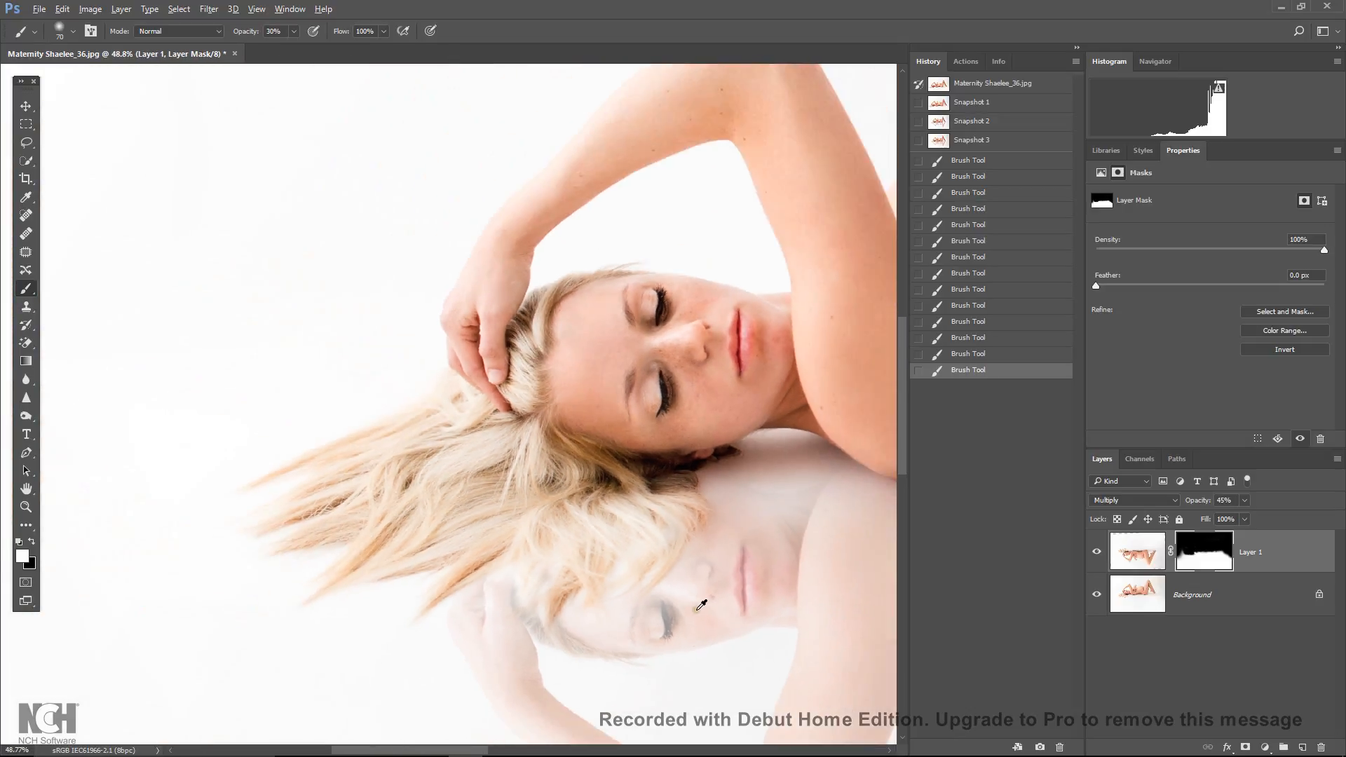
pyautogui.scroll(-1, 701, 604)
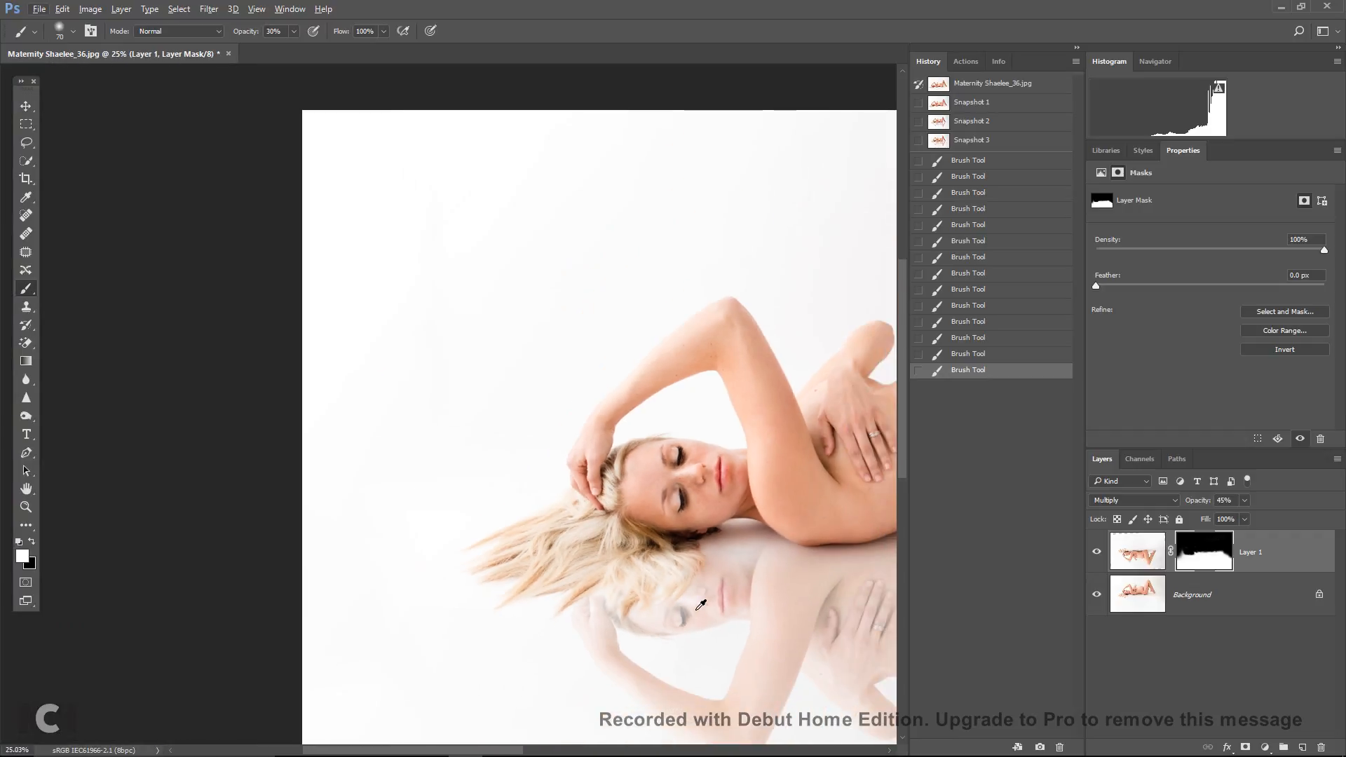
pyautogui.scroll(-2, 702, 605)
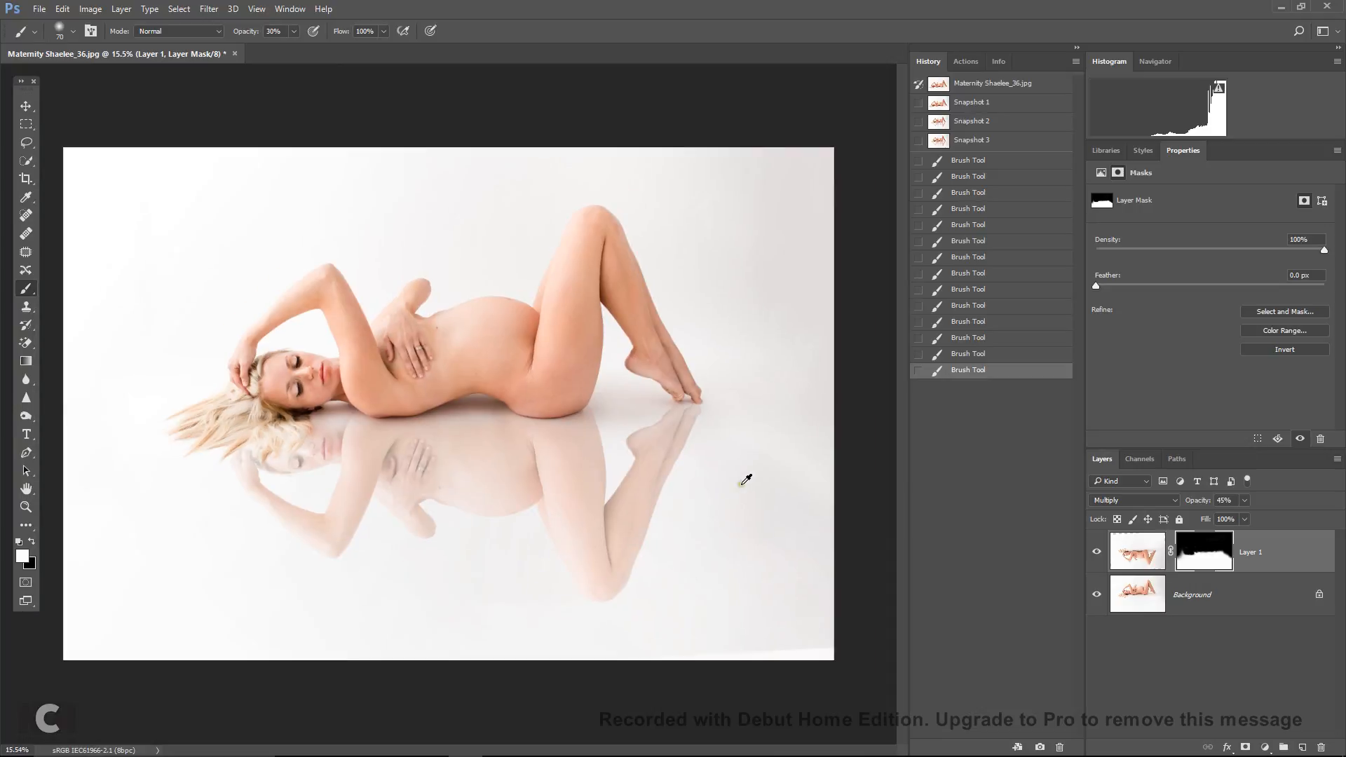
# Try flattening the image for use with the Patch tool, and undo the flattening
pyautogui.scroll(4, 474, 423)
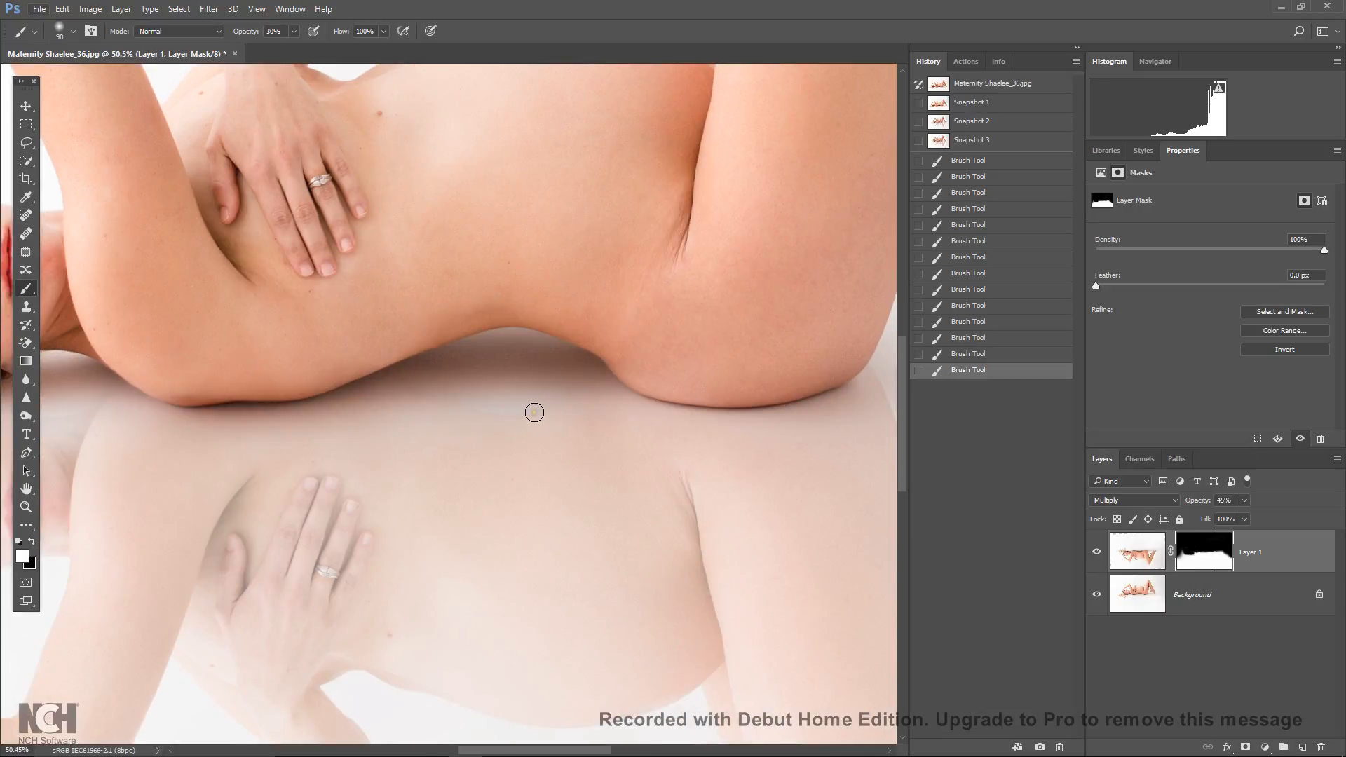
pyautogui.rightClick(1200, 596)
pyautogui.click(1240, 550)
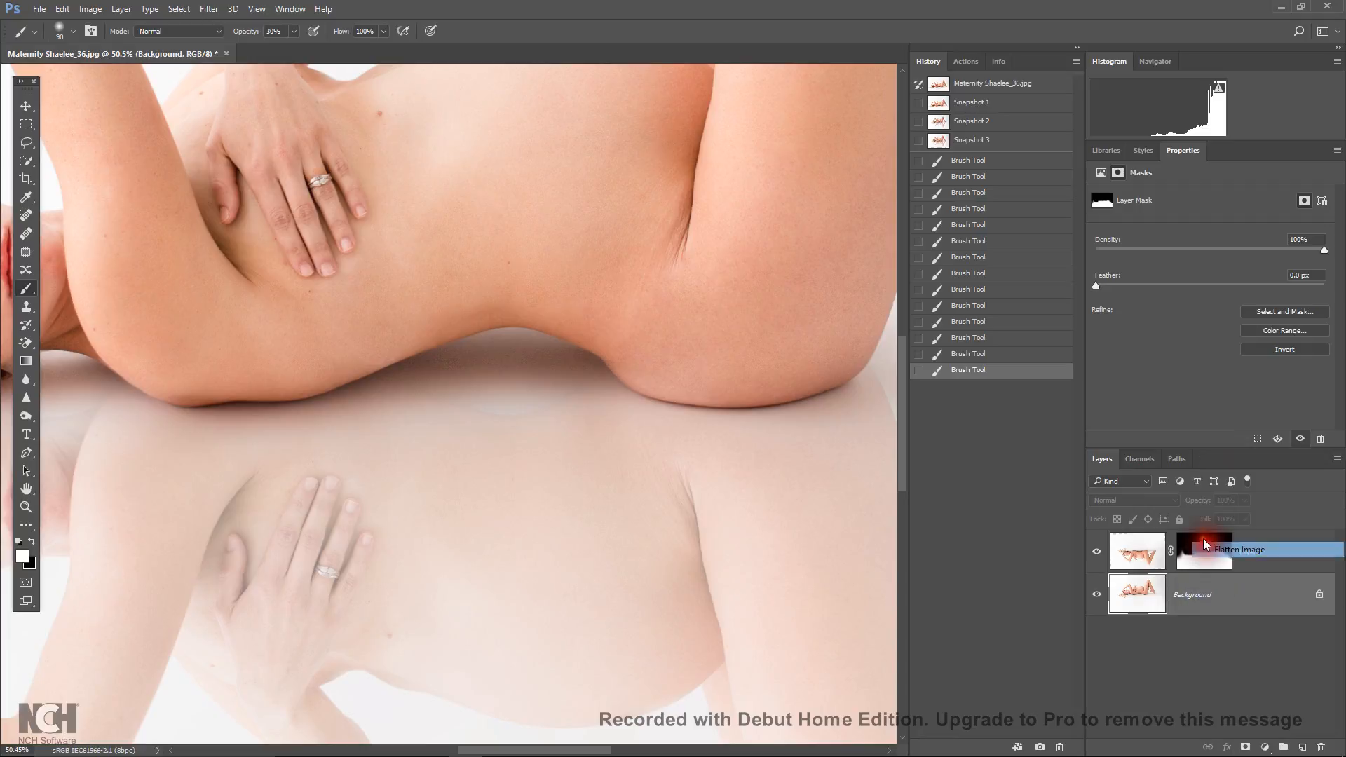
pyautogui.click(26, 252)
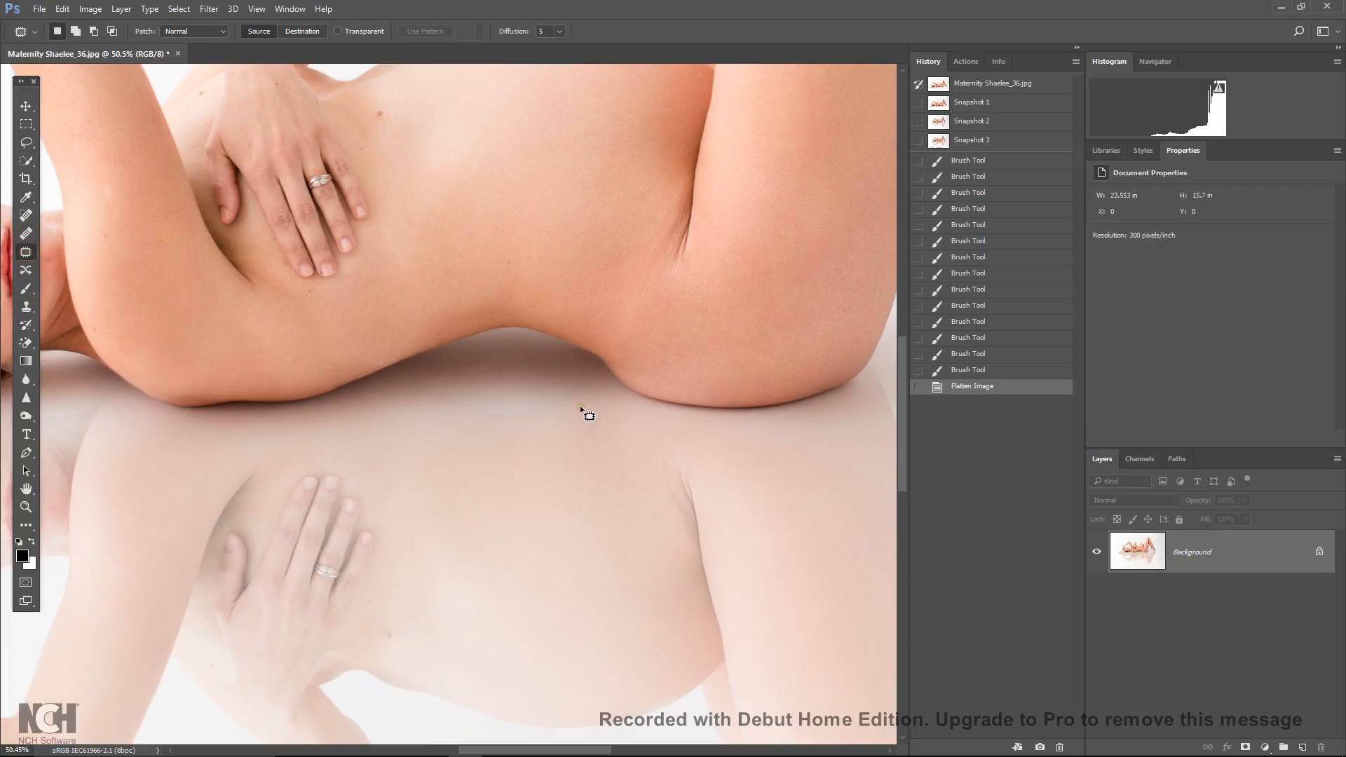
pyautogui.hotkey('ctrl', 'z')
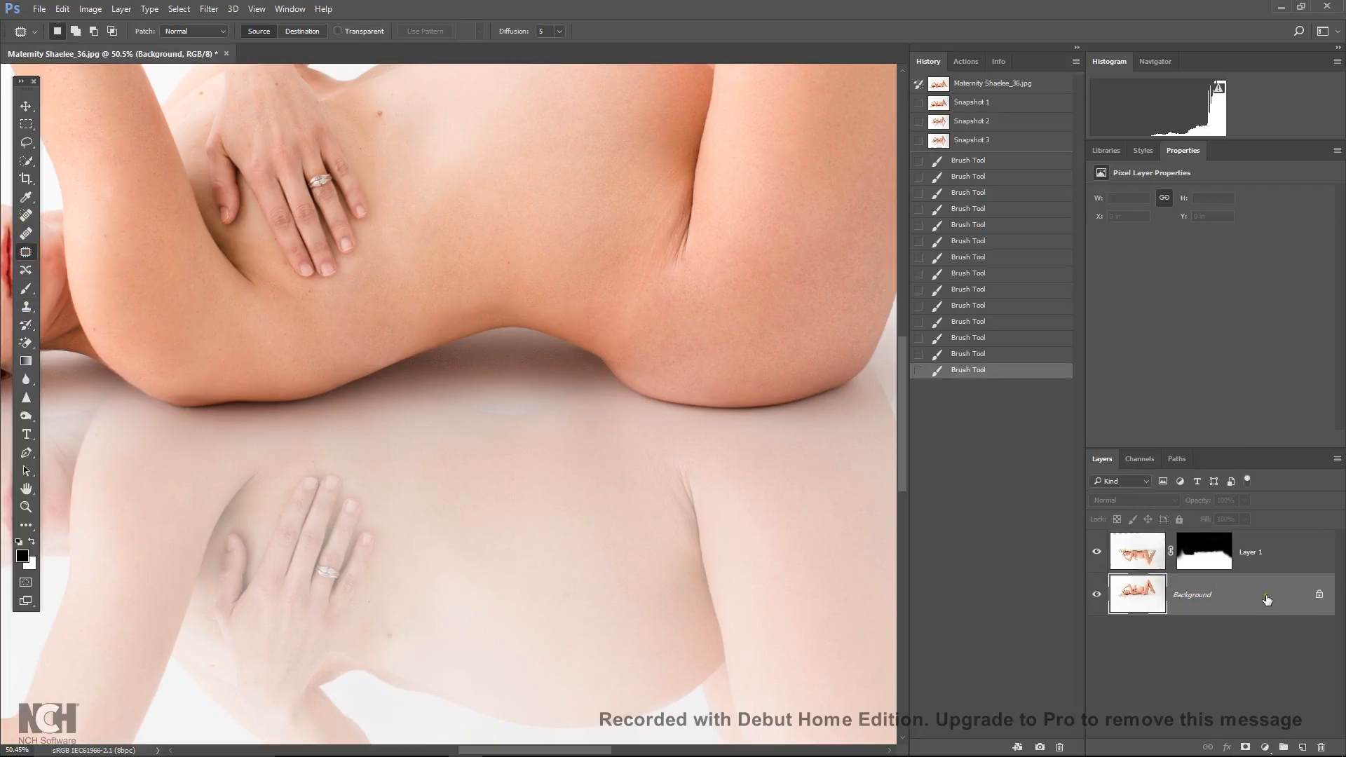
# Patch the floor area beneath the waist on the Background layer from just below it, select the reflection layer, and clear the selection
pyautogui.moveTo(583, 381)
pyautogui.mouseDown()
pyautogui.moveTo(451, 457)
pyautogui.moveTo(583, 376)
pyautogui.mouseUp()
pyautogui.moveTo(505, 421)
pyautogui.mouseDown()
pyautogui.moveTo(496, 472)
pyautogui.moveTo(509, 502)
pyautogui.mouseUp()
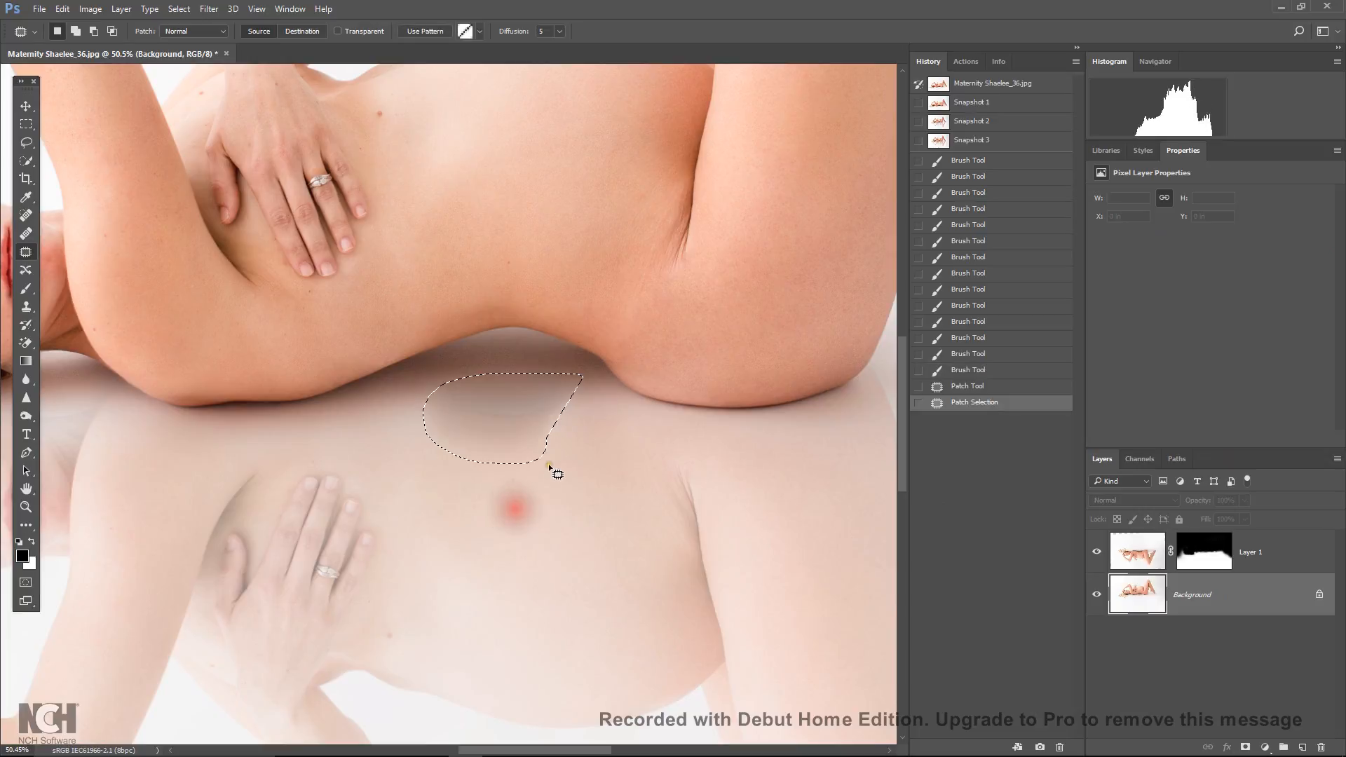
pyautogui.click(1138, 552)
pyautogui.moveTo(511, 410); pyautogui.dragTo(510, 499)
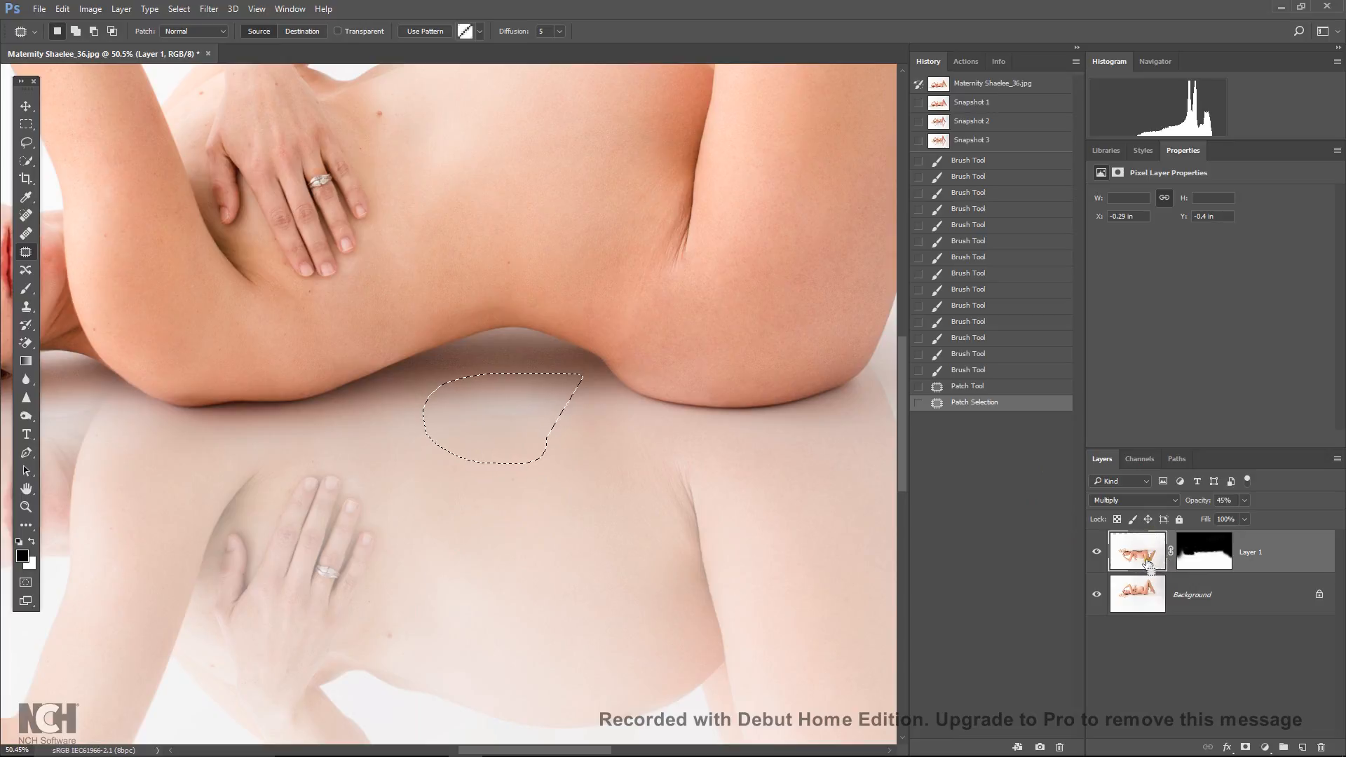
pyautogui.hotkey('ctrl', 'd')
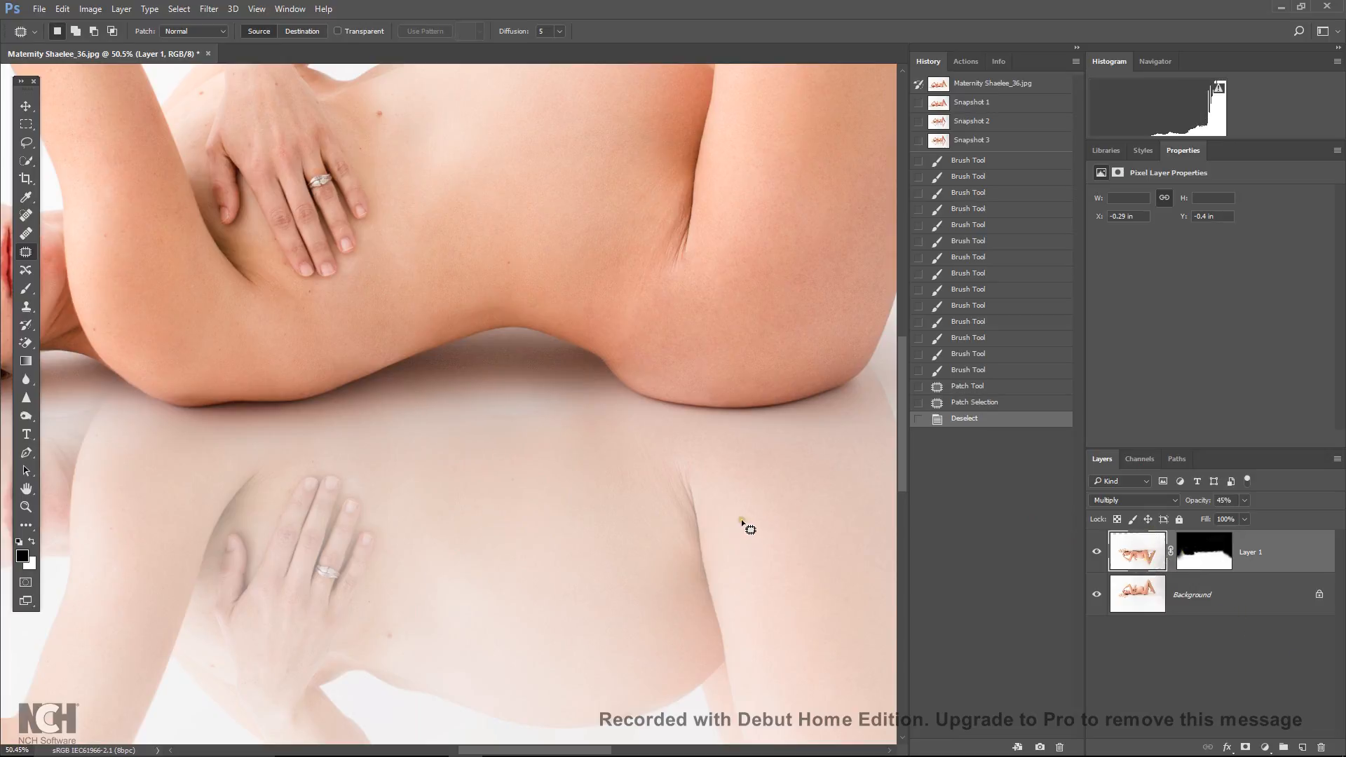
# Lower the opacity of the reflection layer, Layer 1, to 34%
pyautogui.scroll(-4, 757, 527)
pyautogui.click(1149, 551)
pyautogui.hotkey('ctrl', 't')
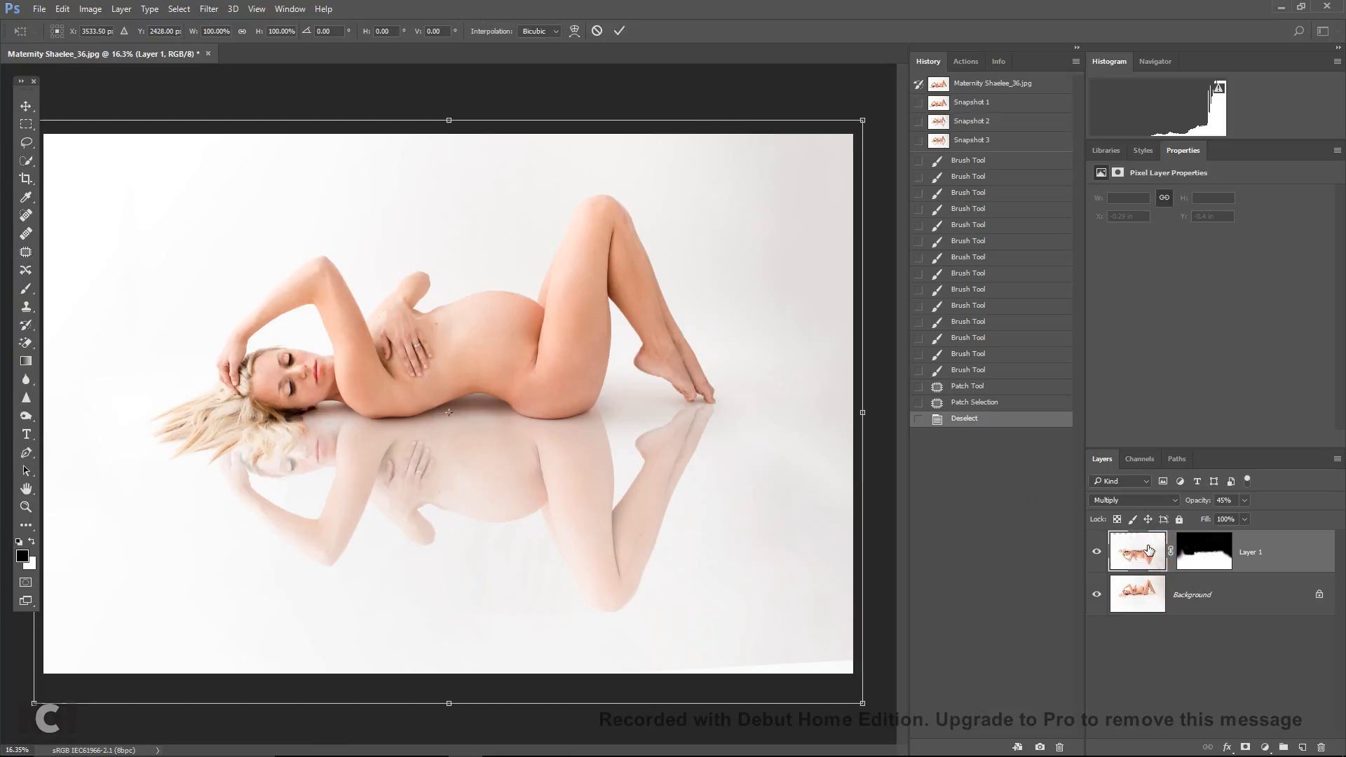
pyautogui.scroll(-1, 676, 433)
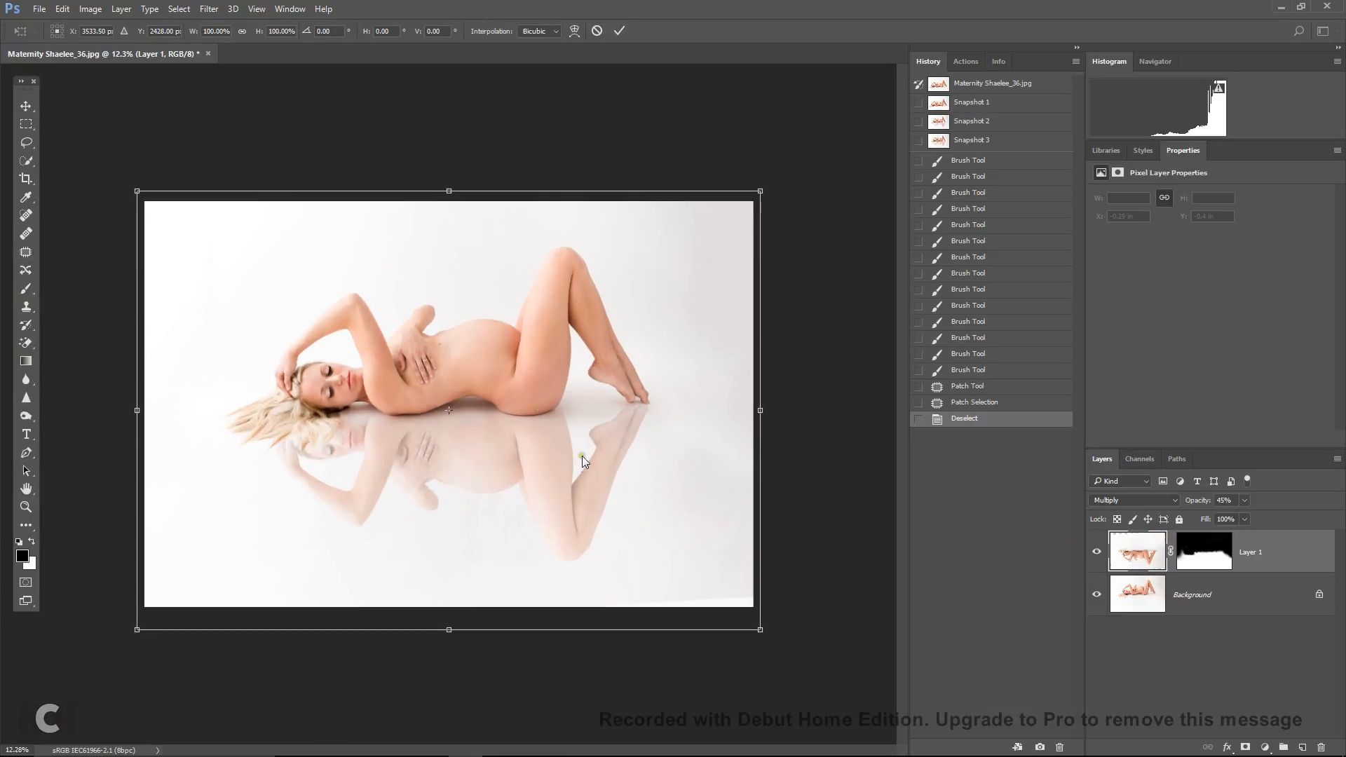
pyautogui.click(1245, 500)
pyautogui.moveTo(1246, 519); pyautogui.dragTo(1239, 523)
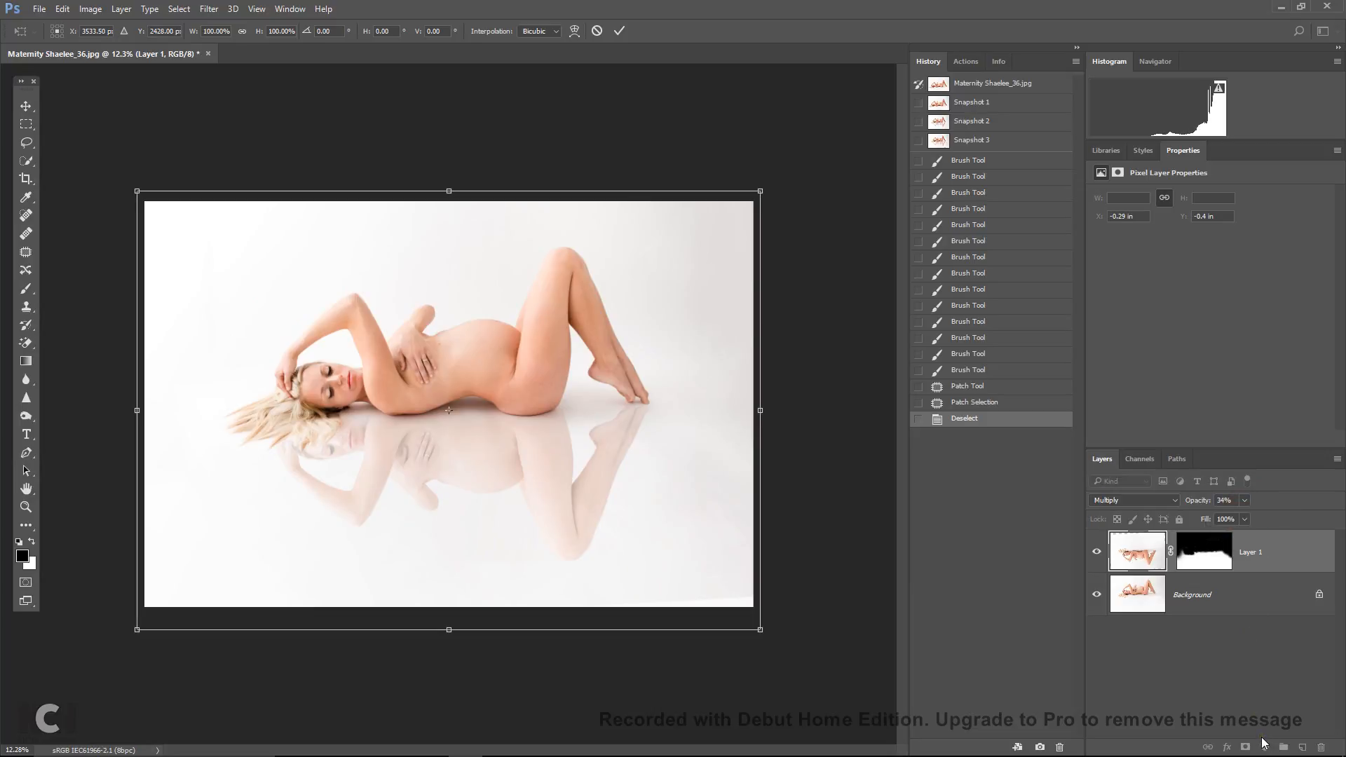
pyautogui.press('Return')
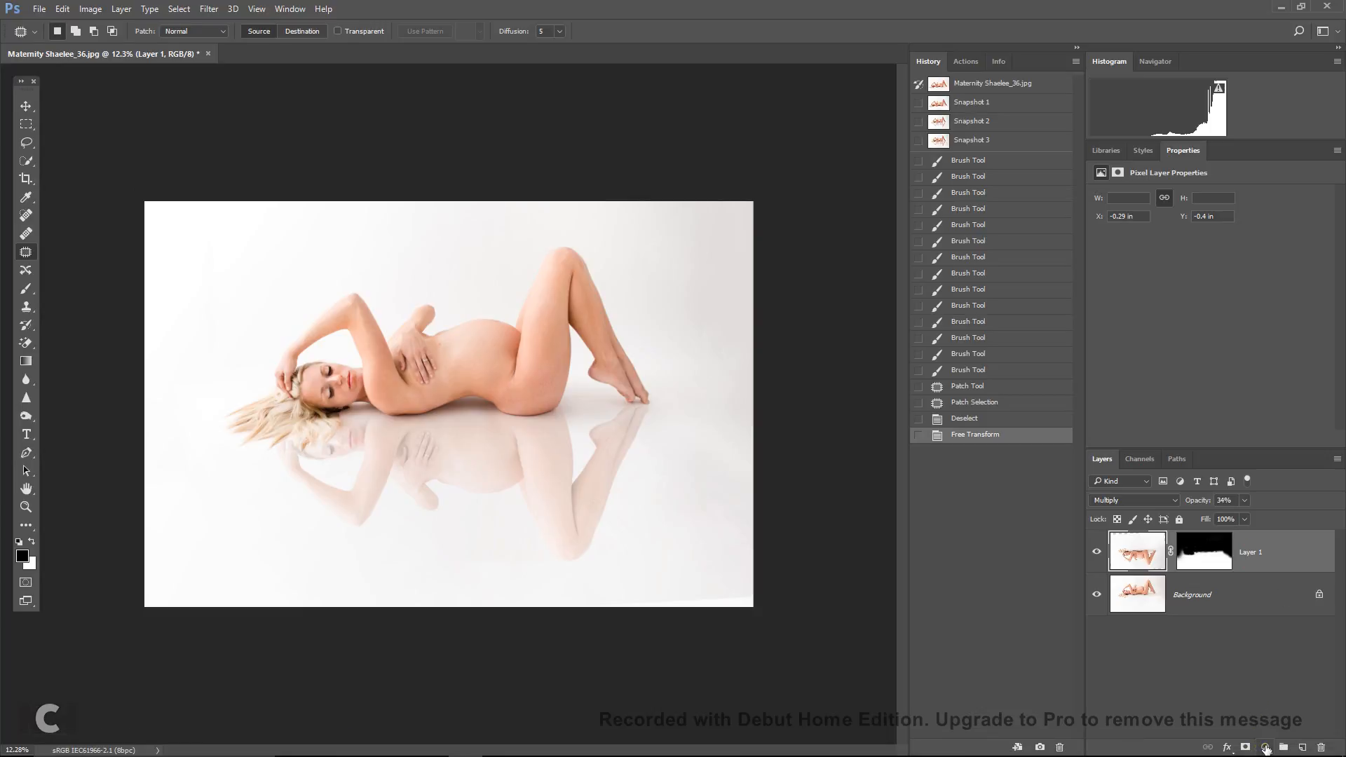
# Try a Levels adjustment layer clipped to the reflection layer, and undo it
pyautogui.click(1266, 748)
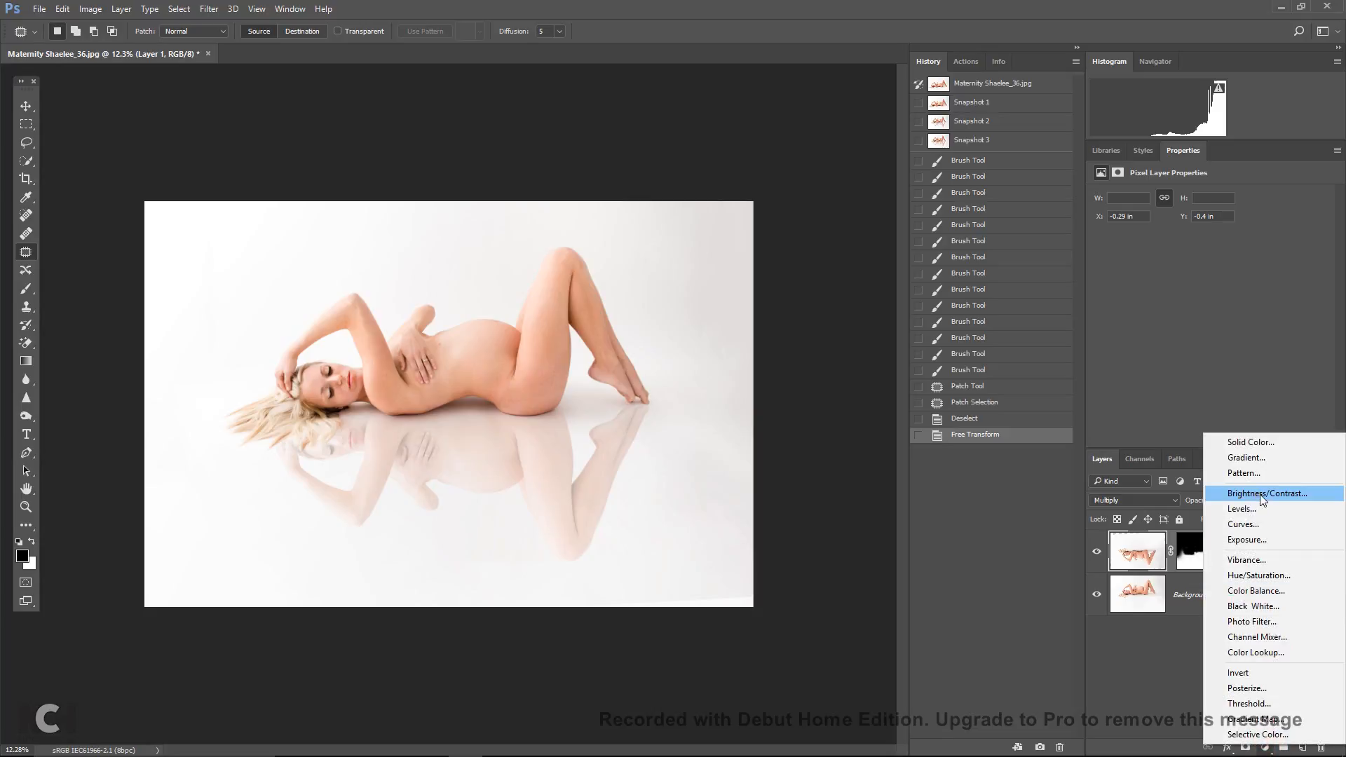
pyautogui.click(1248, 509)
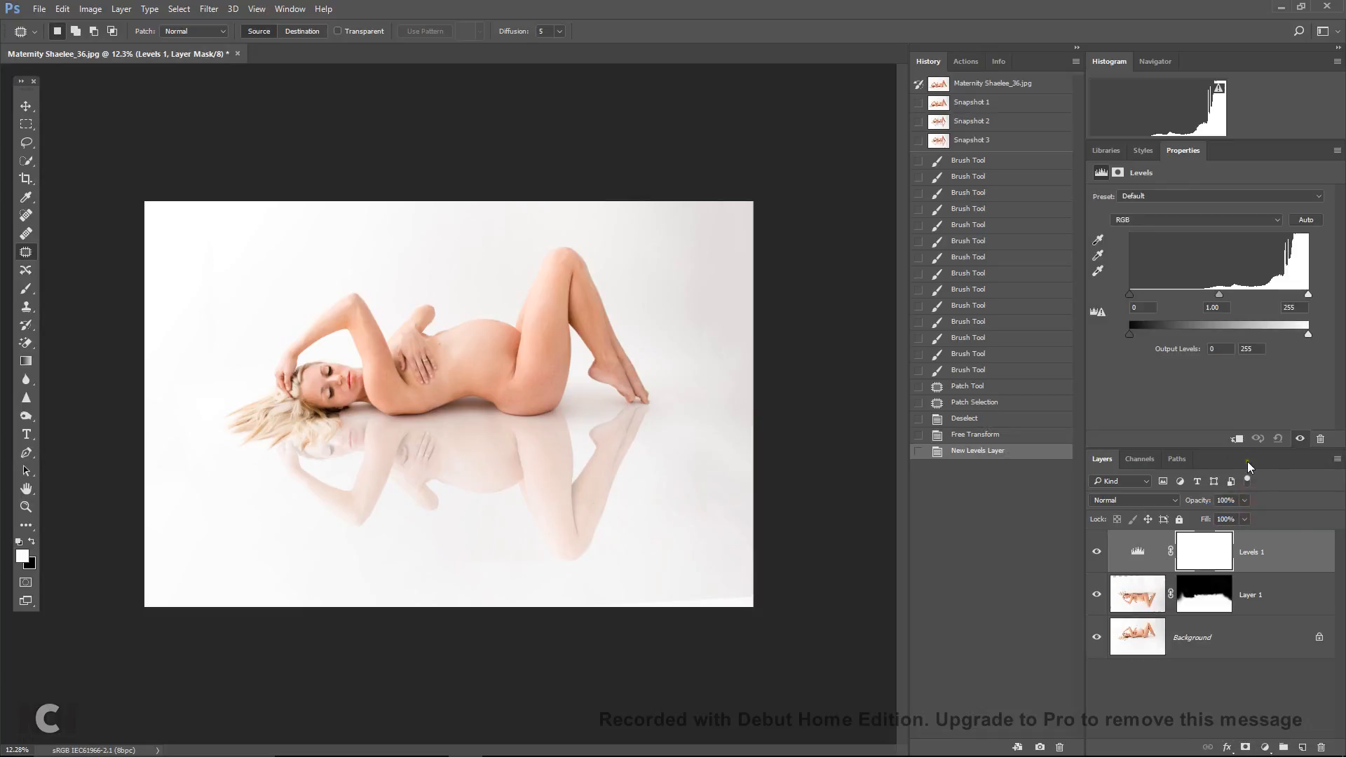
pyautogui.click(1245, 442)
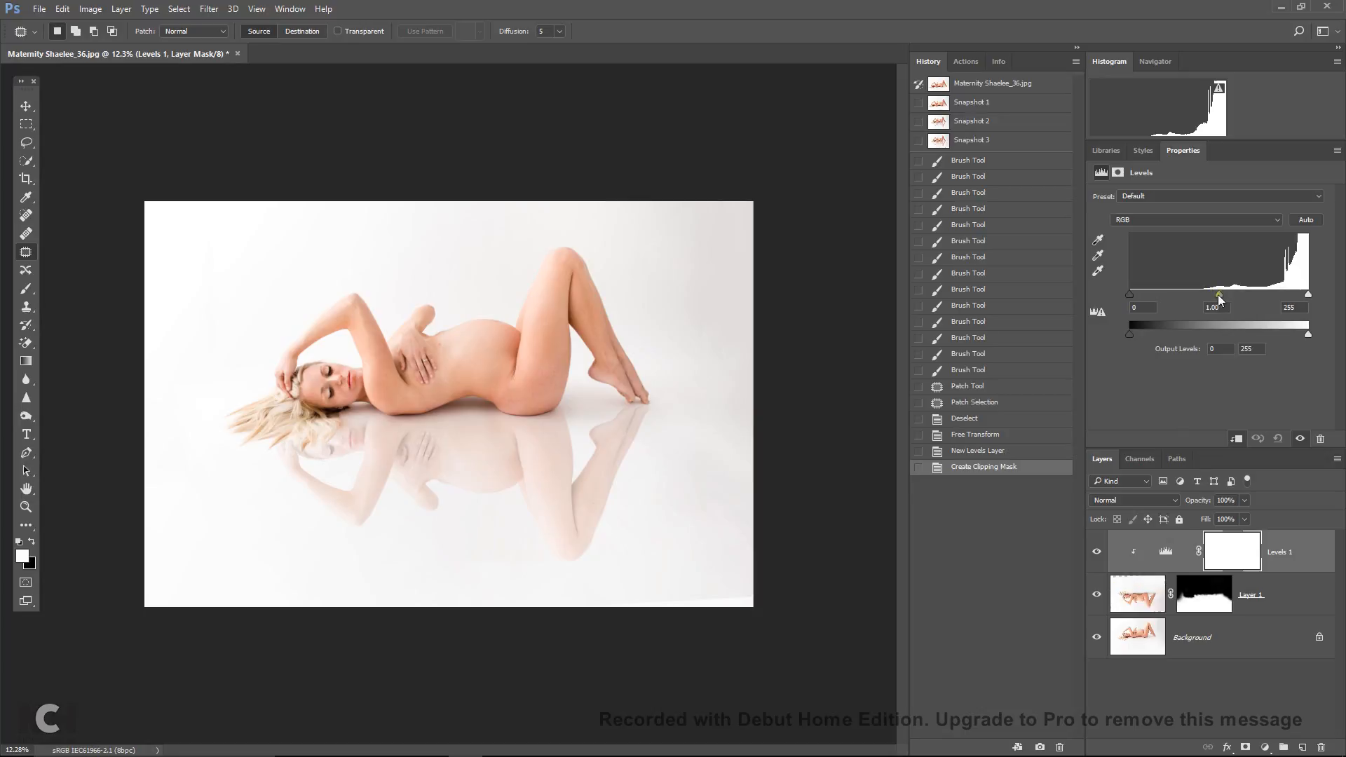
pyautogui.moveTo(1133, 293)
pyautogui.mouseDown()
pyautogui.moveTo(1158, 293)
pyautogui.moveTo(1113, 286)
pyautogui.mouseUp()
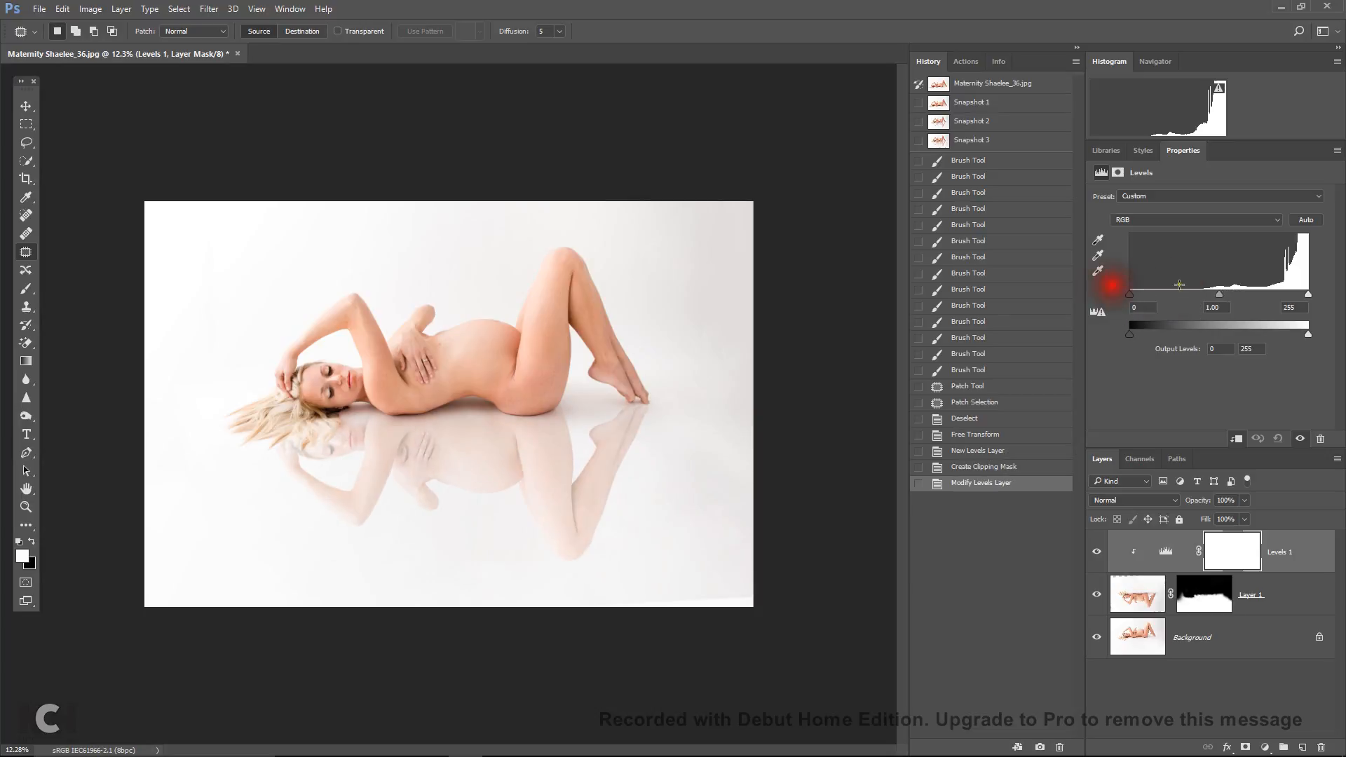
pyautogui.moveTo(1308, 297)
pyautogui.mouseDown()
pyautogui.moveTo(1278, 298)
pyautogui.moveTo(1308, 297)
pyautogui.mouseUp()
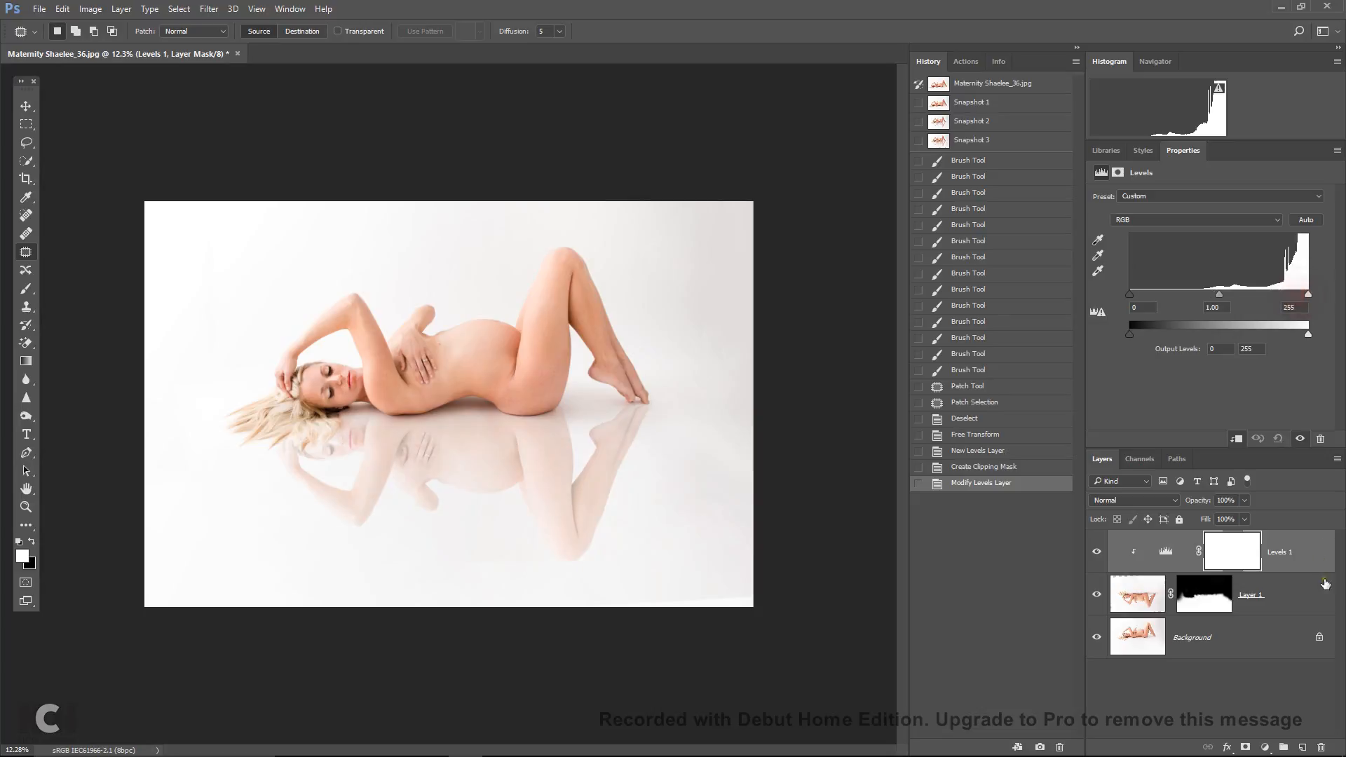
pyautogui.hotkey('ctrl', 'alt', 'z')
pyautogui.hotkey('ctrl', 'alt', 'z')
pyautogui.hotkey('ctrl', 'alt', 'z')
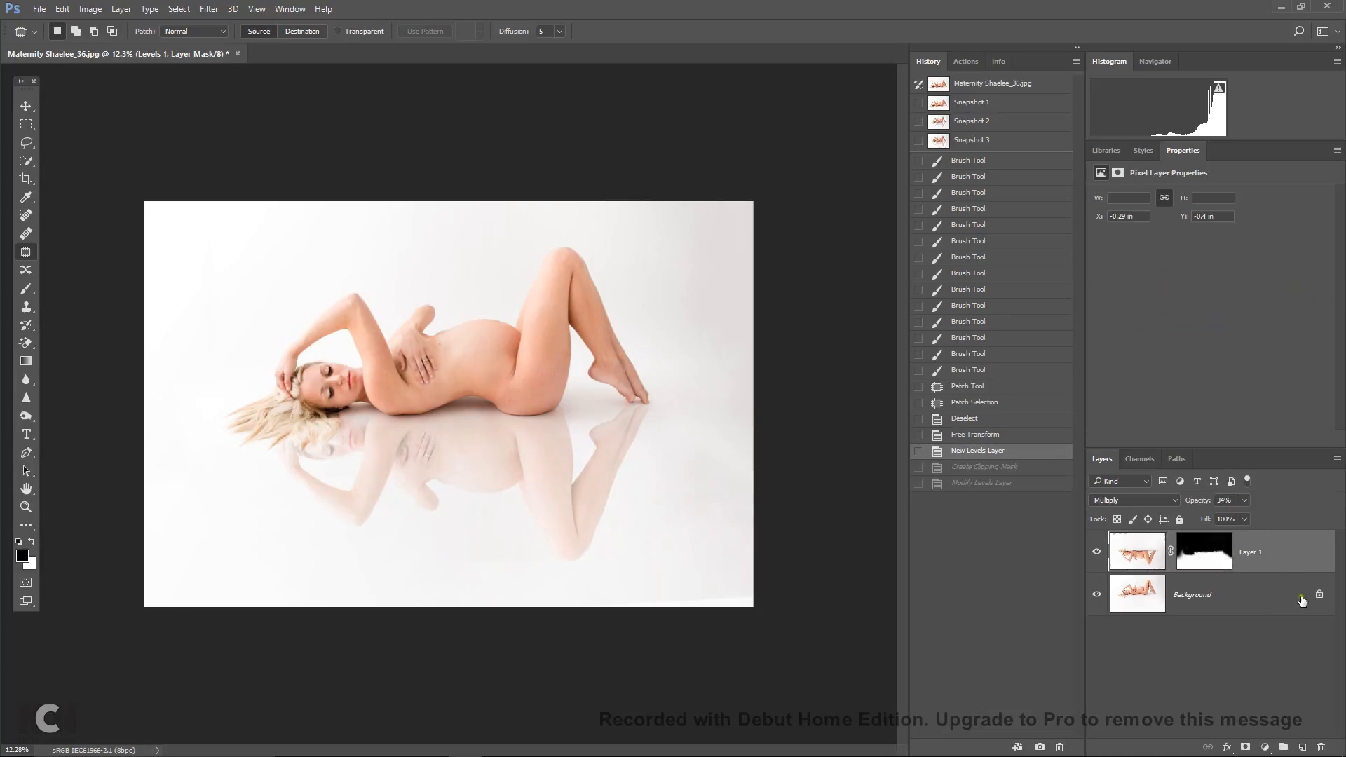
# Try a Brightness/Contrast adjustment layer clipped to the reflection layer, and undo it
pyautogui.click(1263, 748)
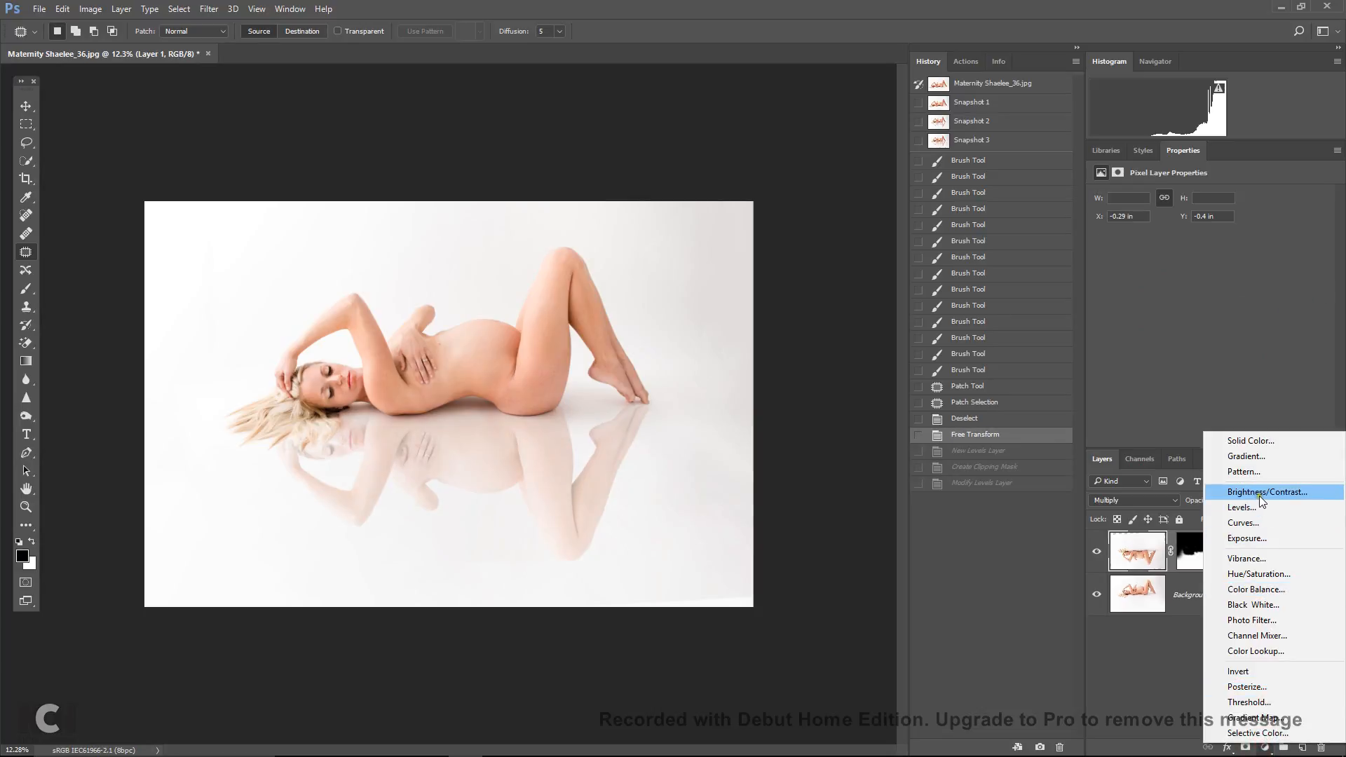
pyautogui.click(1217, 491)
pyautogui.click(1233, 440)
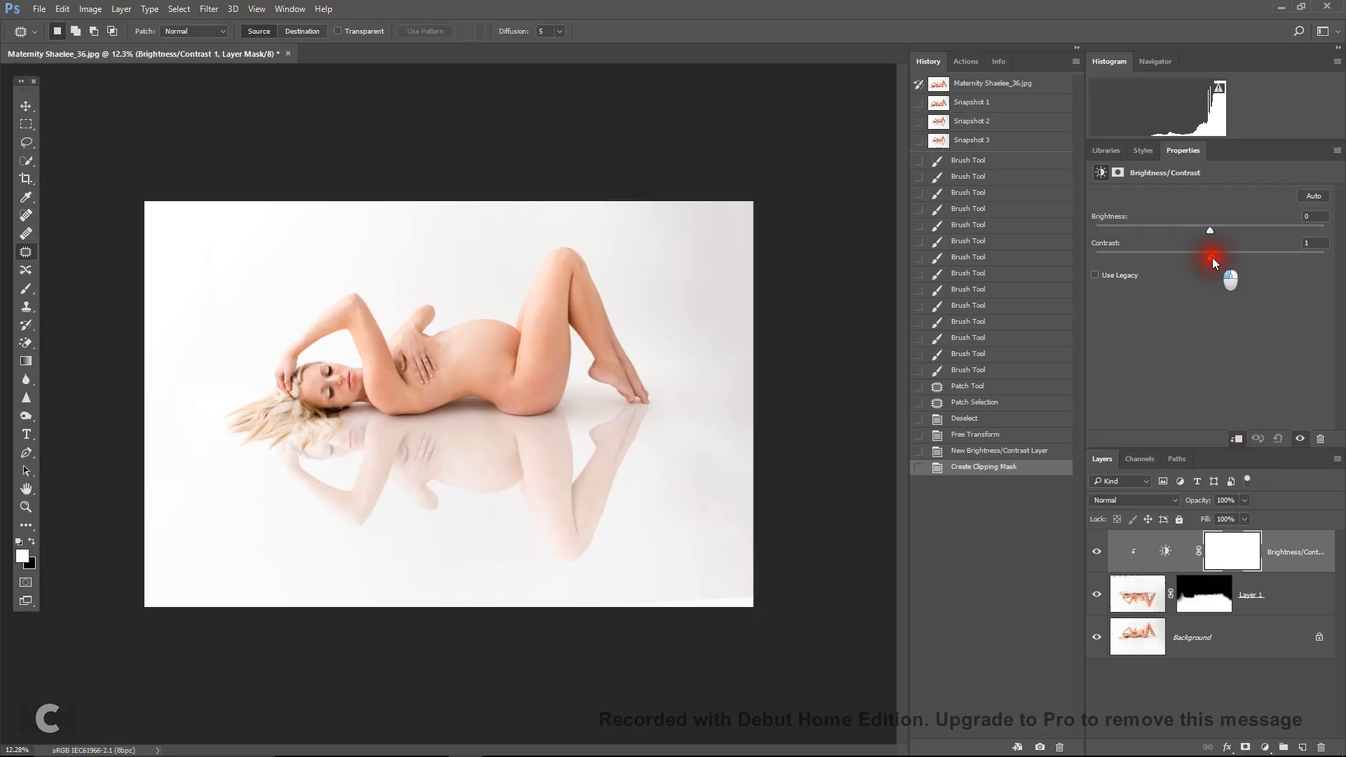
pyautogui.moveTo(1259, 263); pyautogui.dragTo(1226, 255)
pyautogui.hotkey('ctrl', 'z')
pyautogui.hotkey('ctrl', 'alt', 'z')
pyautogui.hotkey('ctrl', 'alt', 'z')
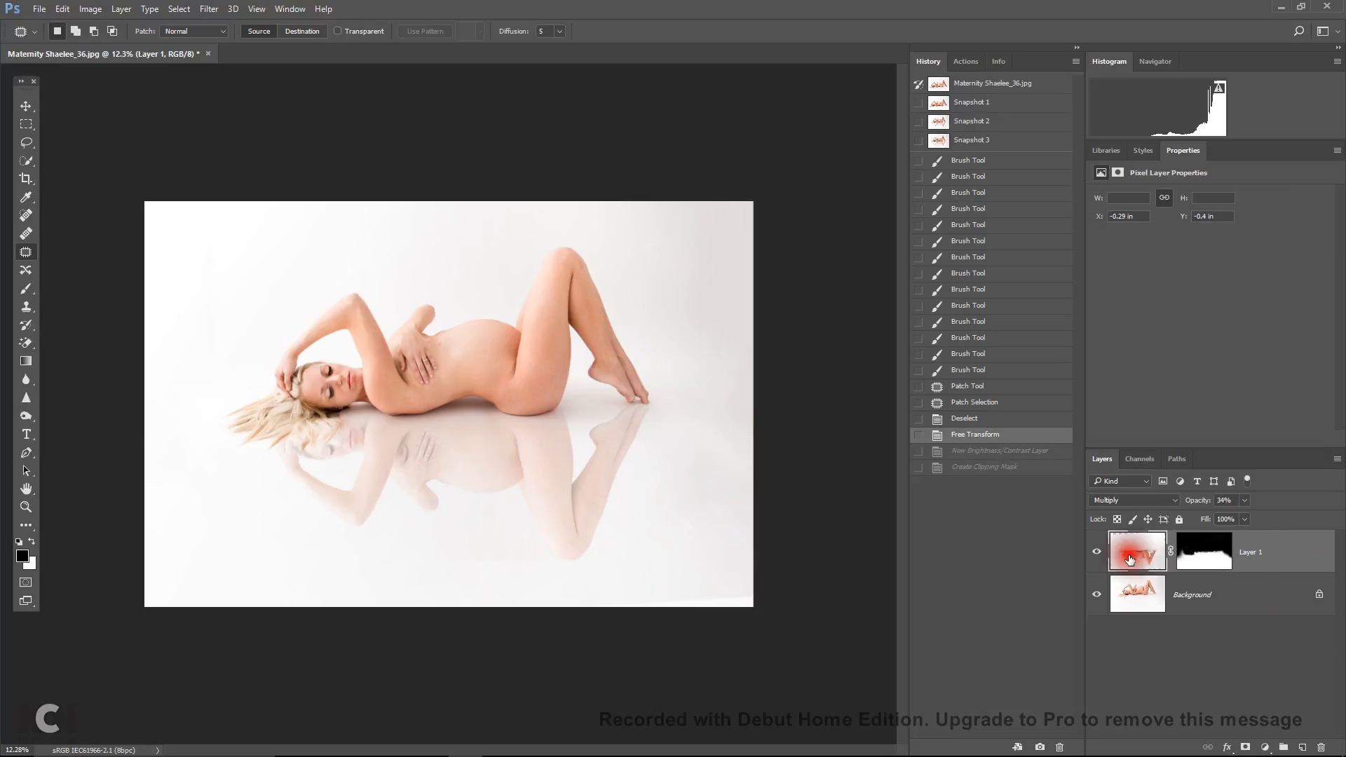
# Duplicate the reflection layer, set the copy to Overlay at 25% opacity, and compare the image with and without it
pyautogui.hotkey('ctrl', 'j')
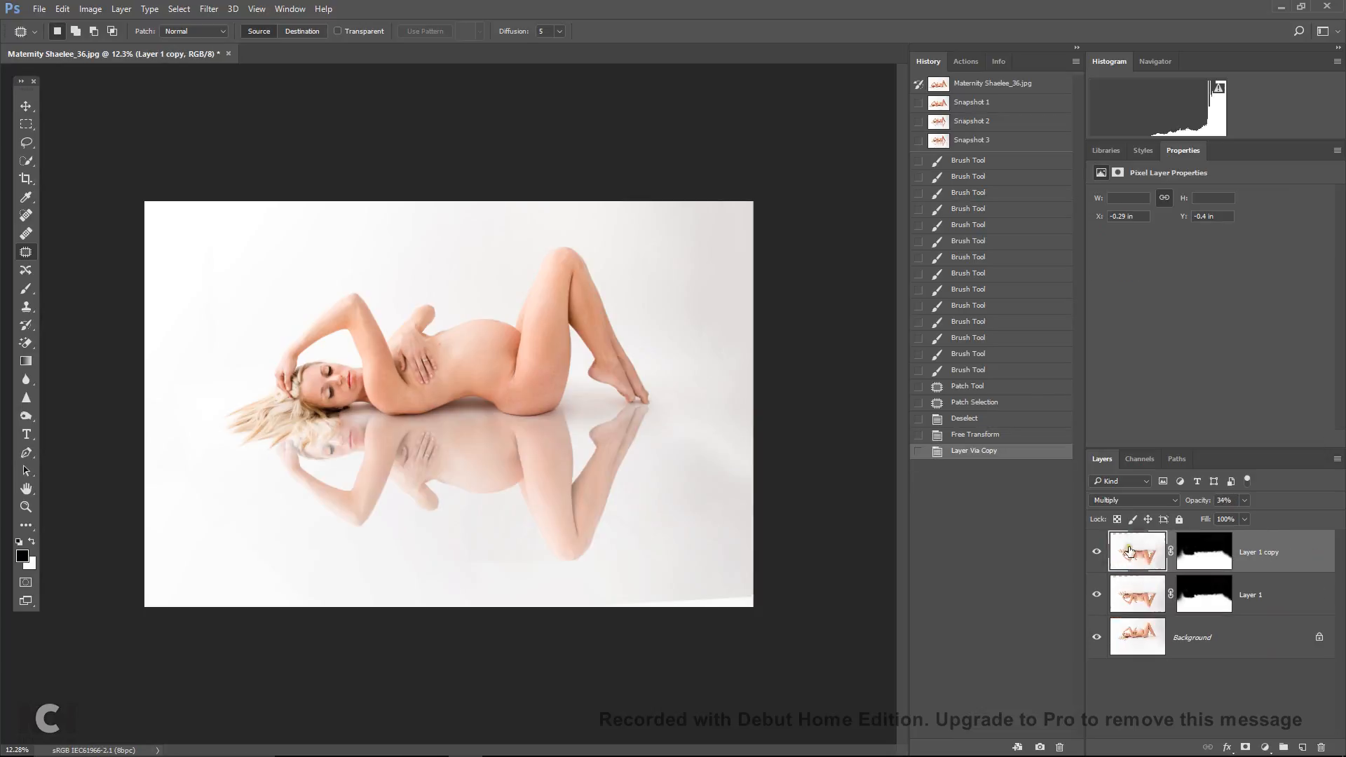
pyautogui.click(1129, 499)
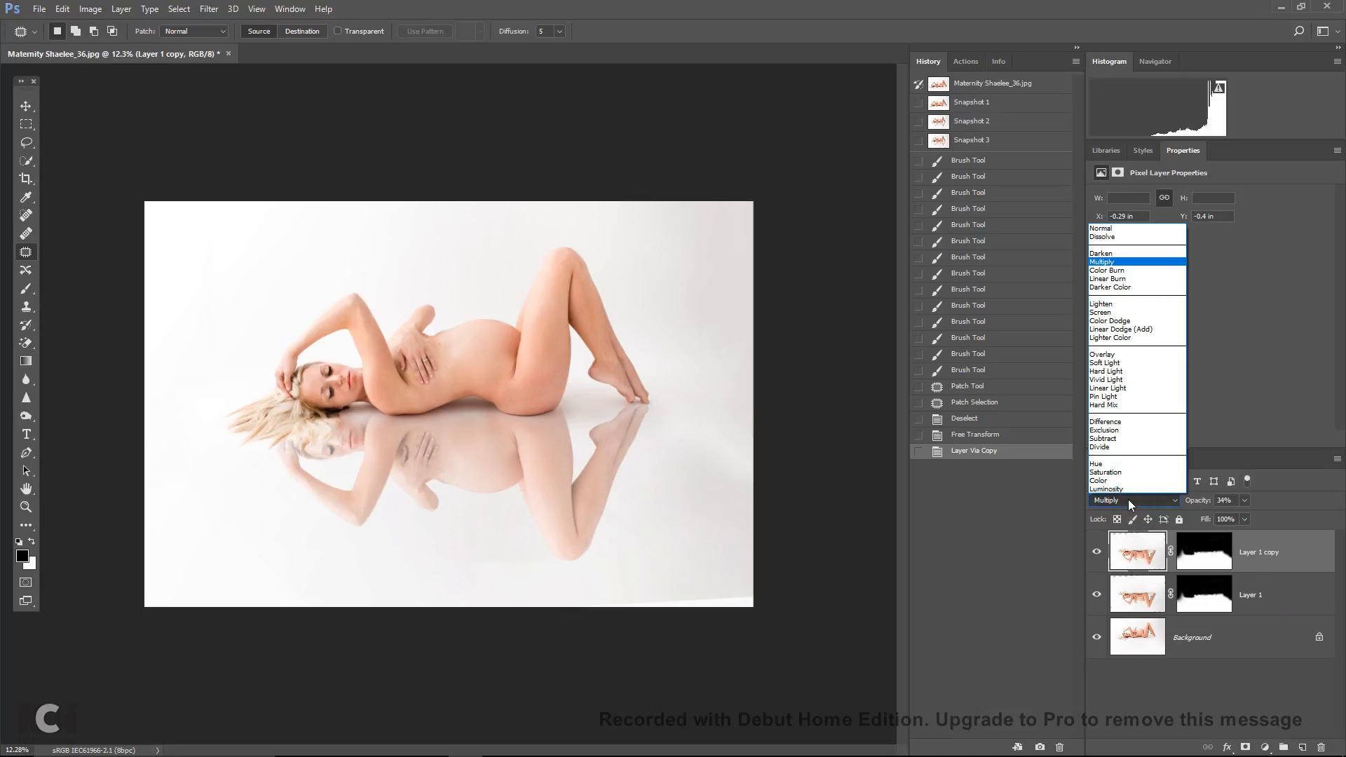
pyautogui.click(1116, 354)
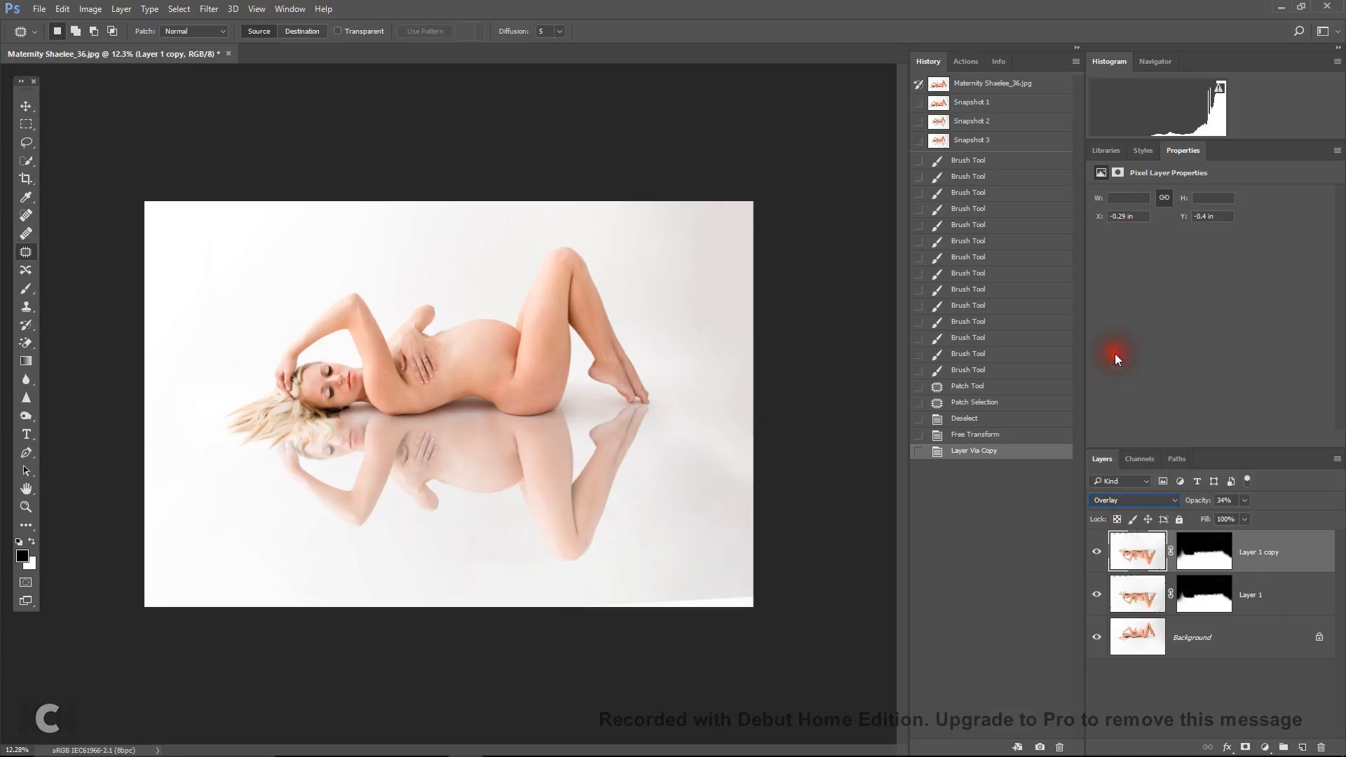
pyautogui.click(1098, 553)
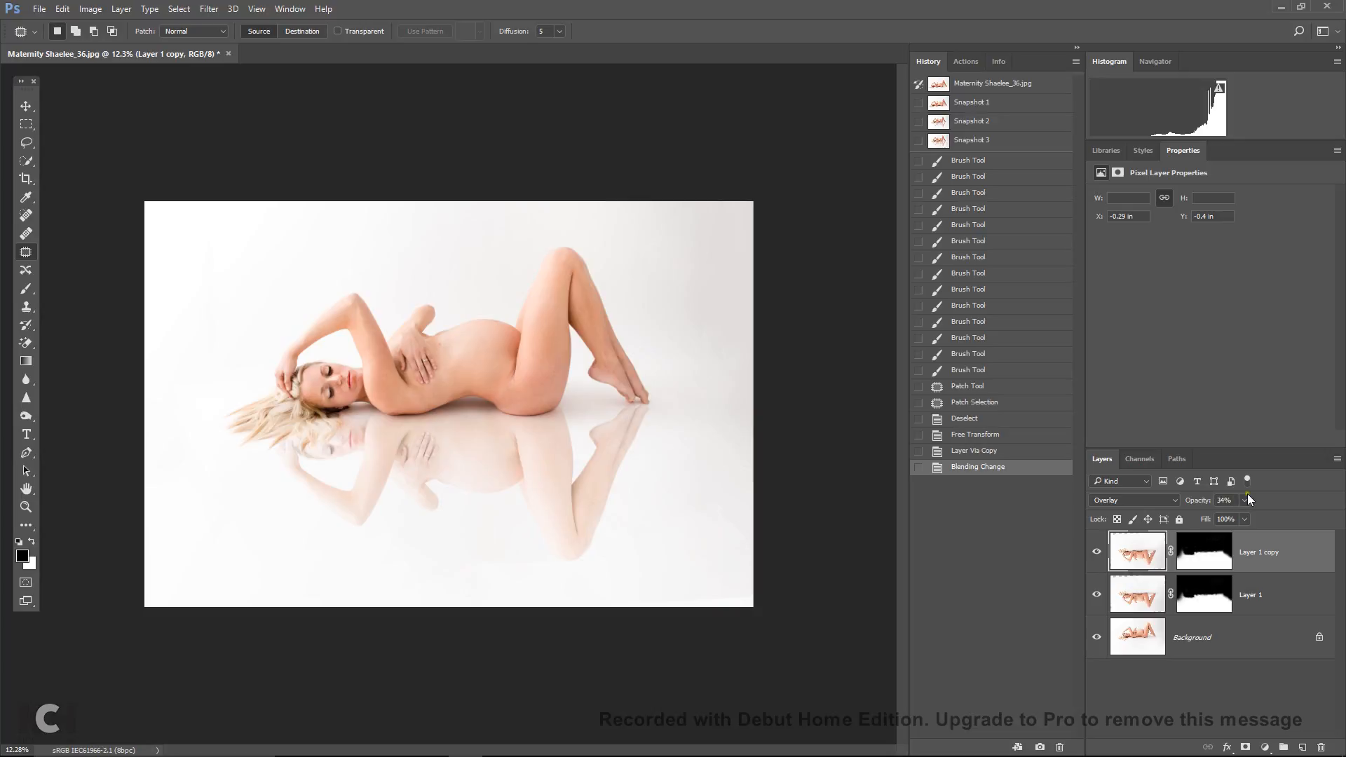
pyautogui.moveTo(1243, 516)
pyautogui.mouseDown()
pyautogui.moveTo(1323, 517)
pyautogui.moveTo(1239, 518)
pyautogui.mouseUp()
pyautogui.click(1097, 552)
pyautogui.click(1098, 552)
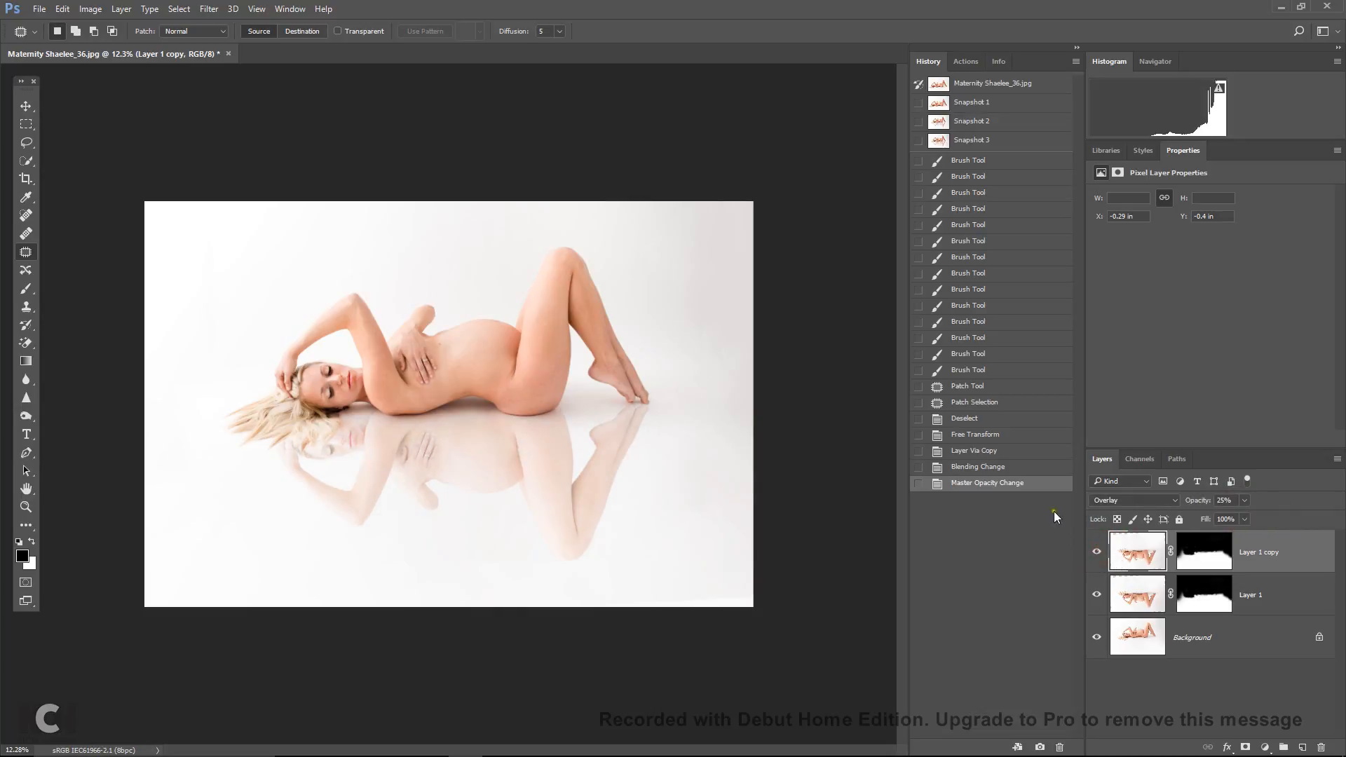
# Group Layer 1 and Layer 1 copy together
pyautogui.keyDown('shift'); pyautogui.click(1259, 593); pyautogui.keyUp('shift')
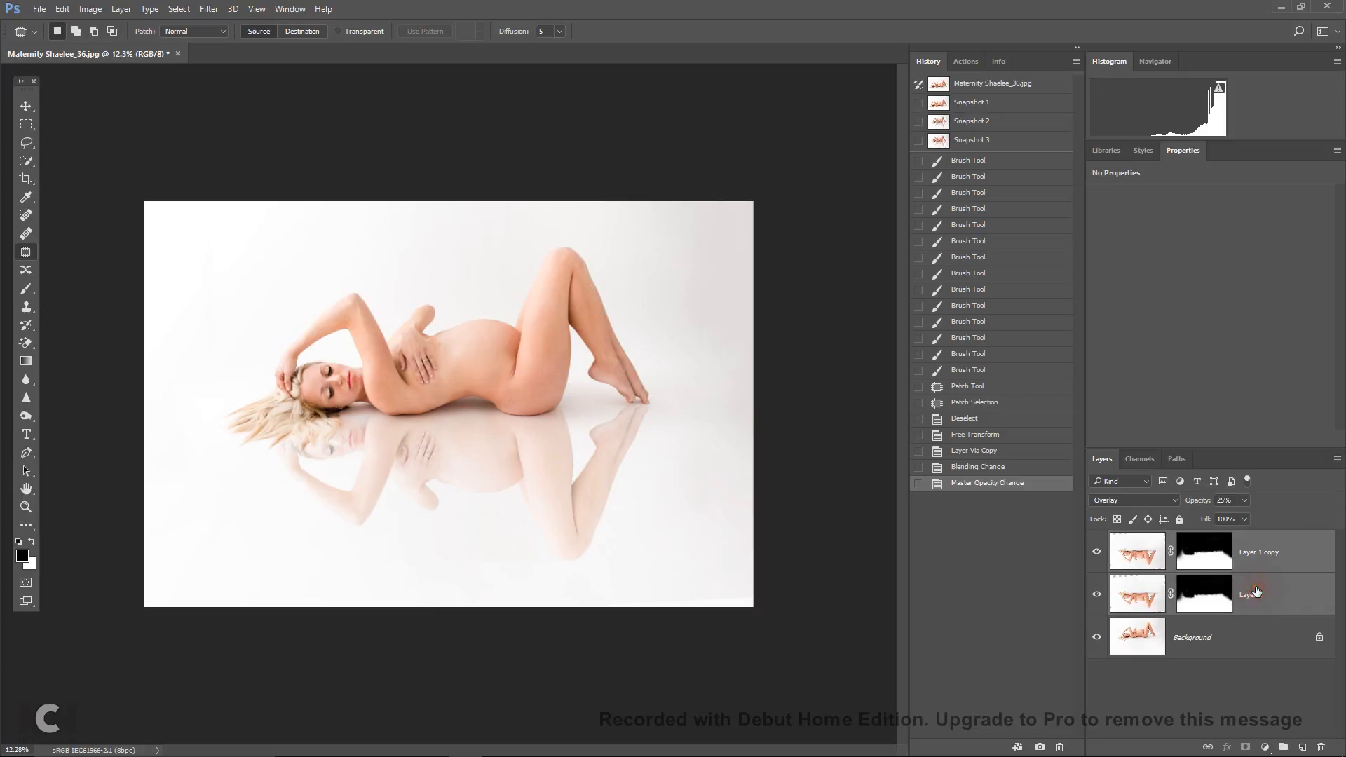
pyautogui.rightClick(1257, 579)
pyautogui.click(1227, 537)
pyautogui.hotkey('ctrl', 'z')
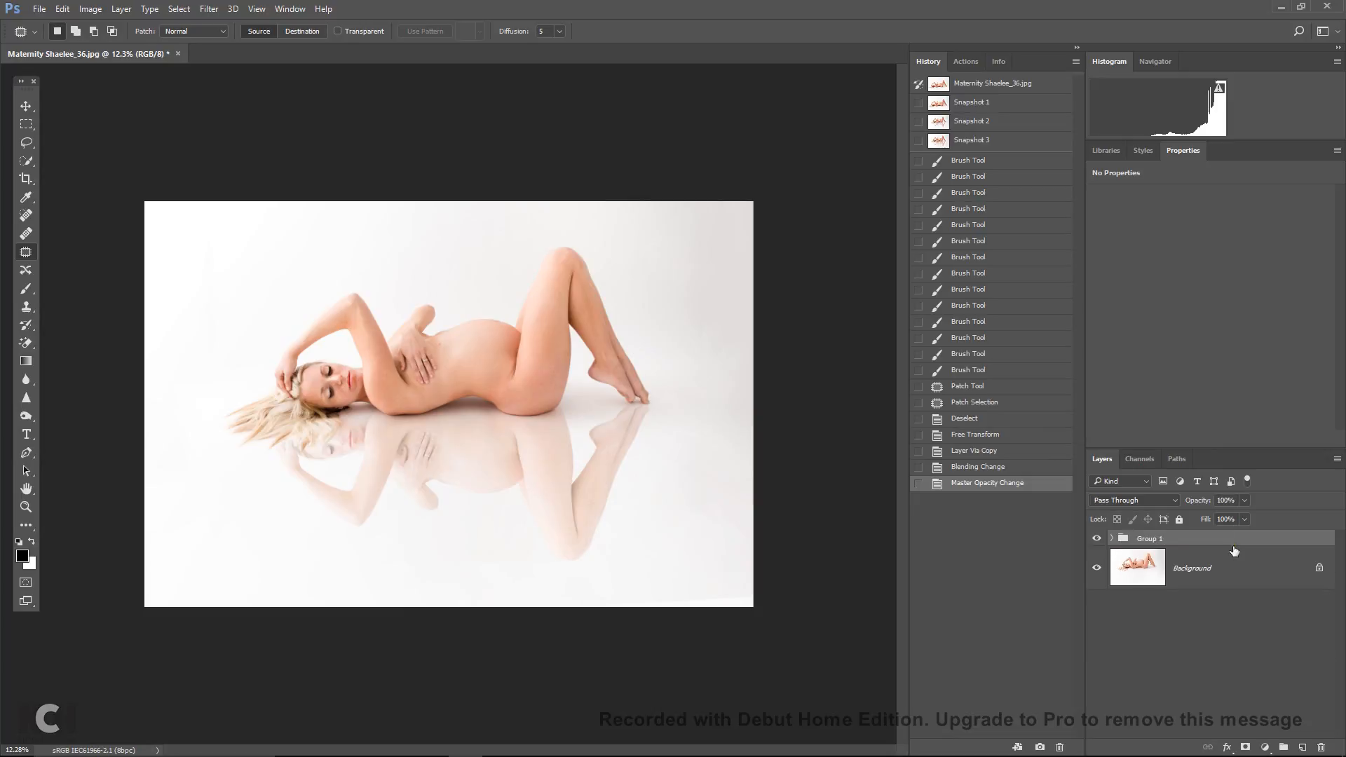
pyautogui.hotkey('ctrl', 'g')
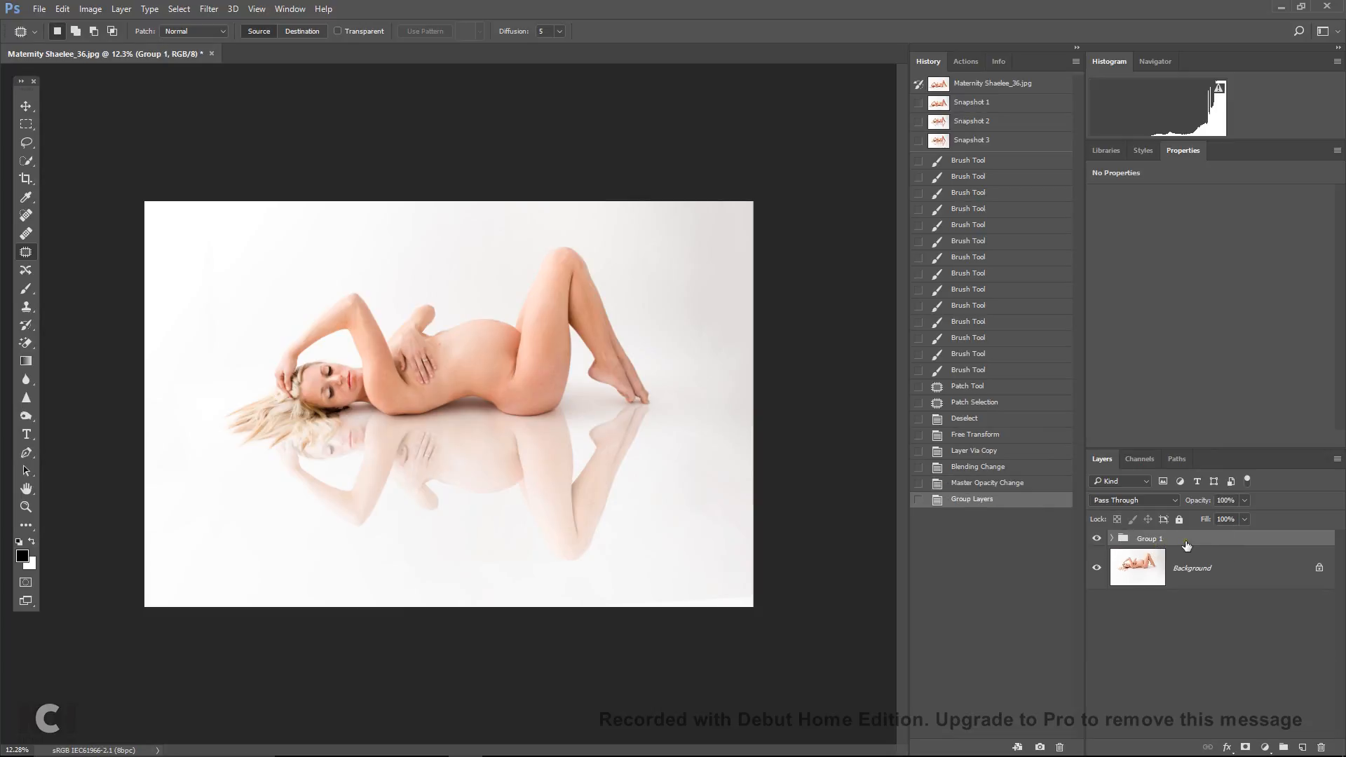
# Try scaling the reflection group to 97.51% and skewing its upper right corner slightly upward, and undo the transform
pyautogui.hotkey('ctrl', 't')
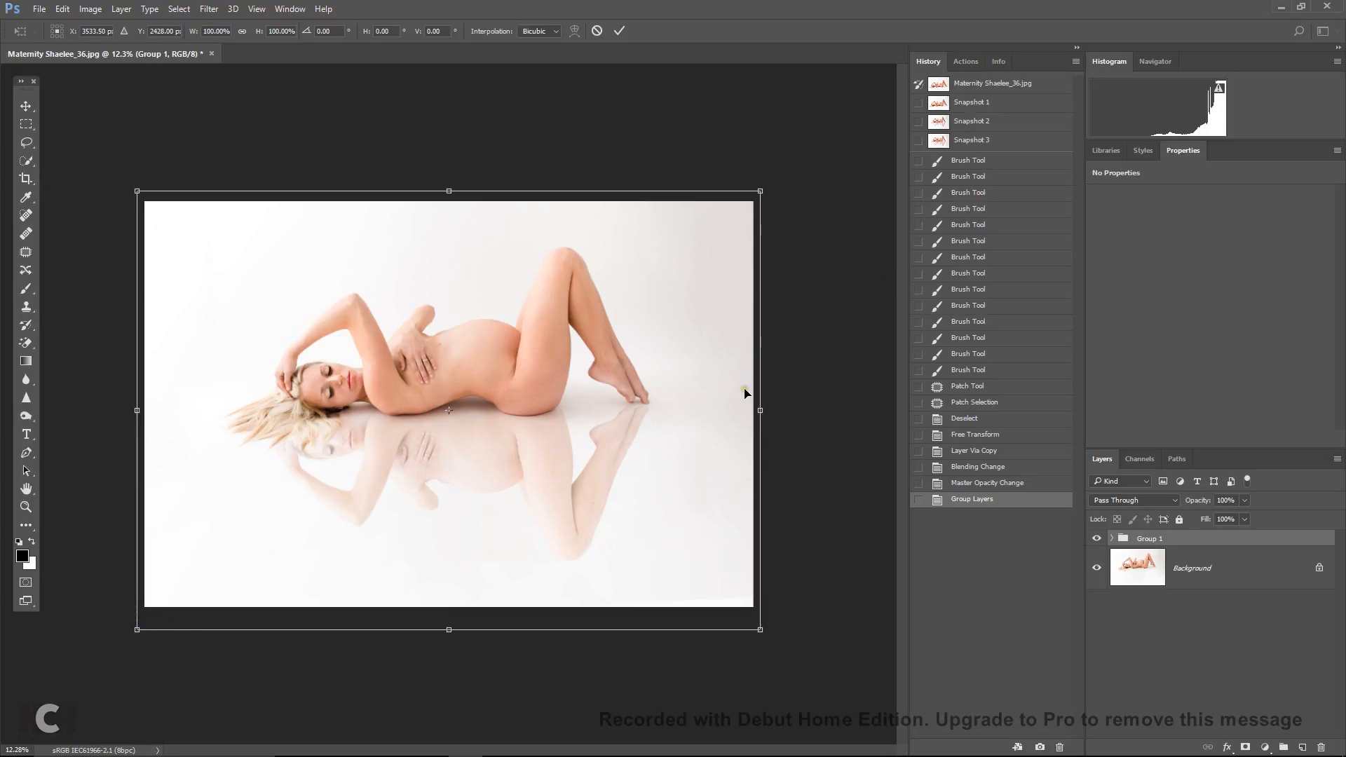
pyautogui.moveTo(759, 189); pyautogui.dragTo(744, 203)
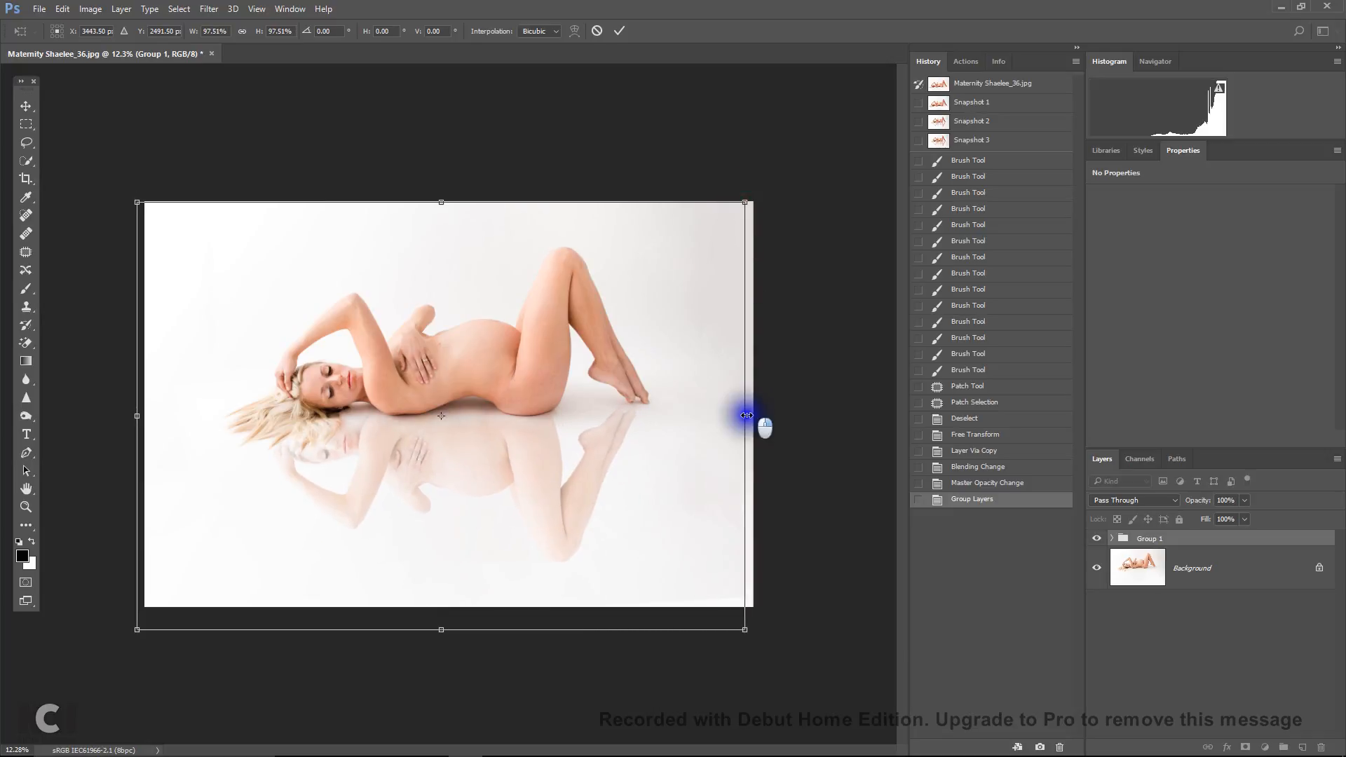
pyautogui.rightClick(747, 415)
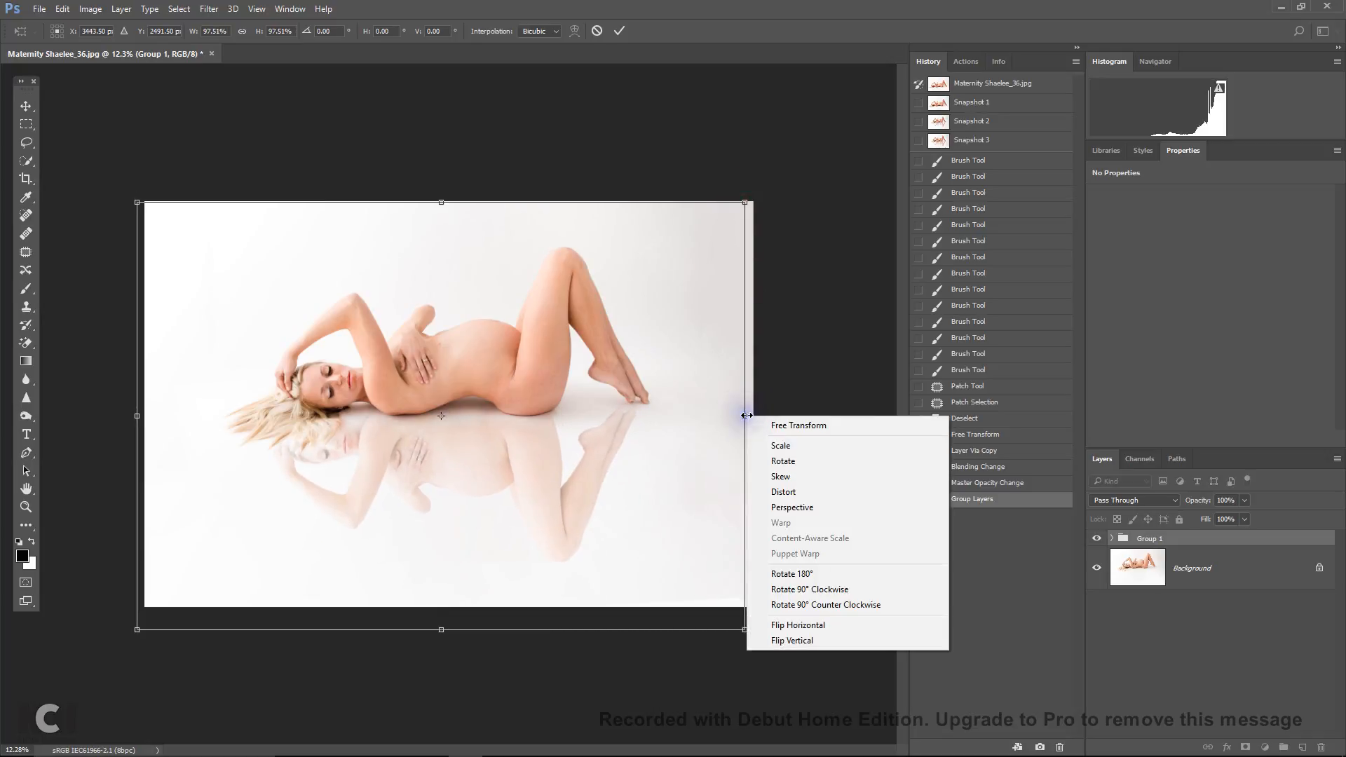
pyautogui.click(793, 476)
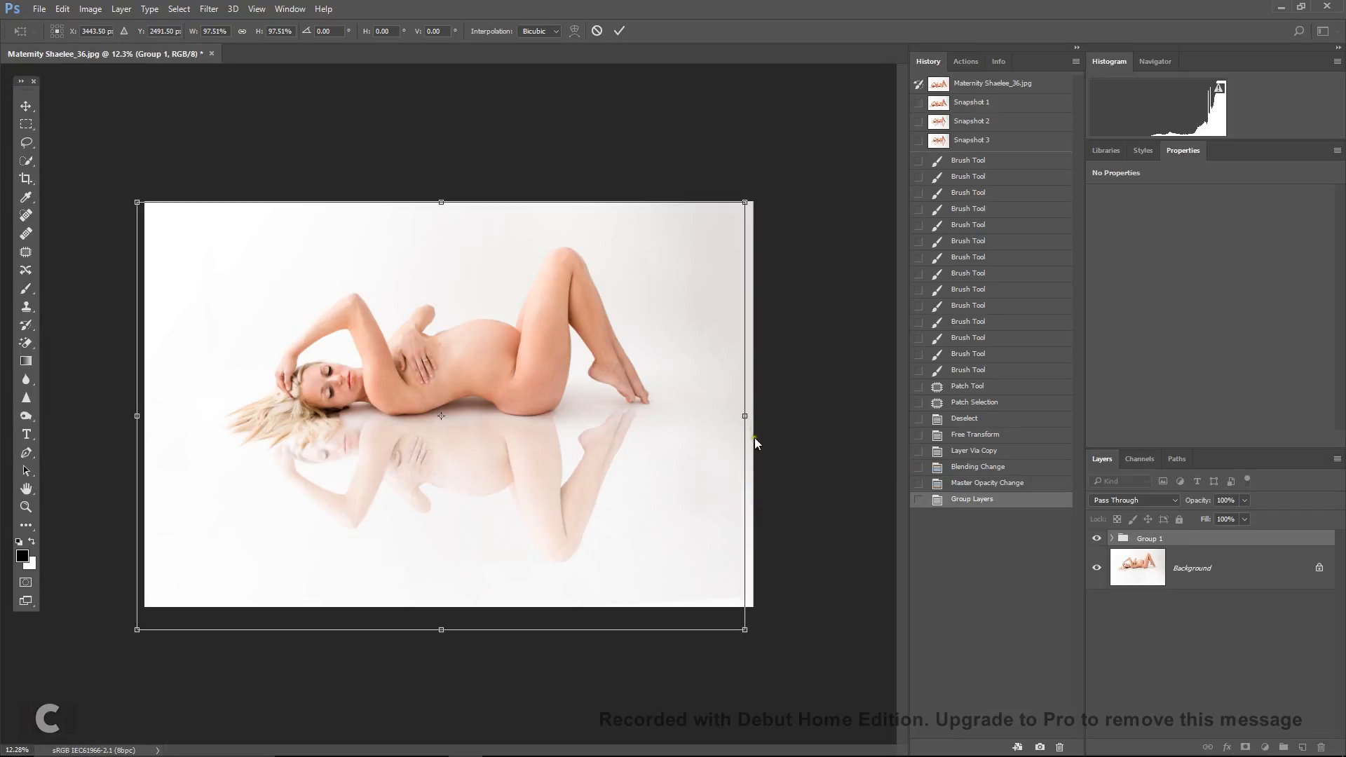
pyautogui.moveTo(745, 202); pyautogui.dragTo(745, 200)
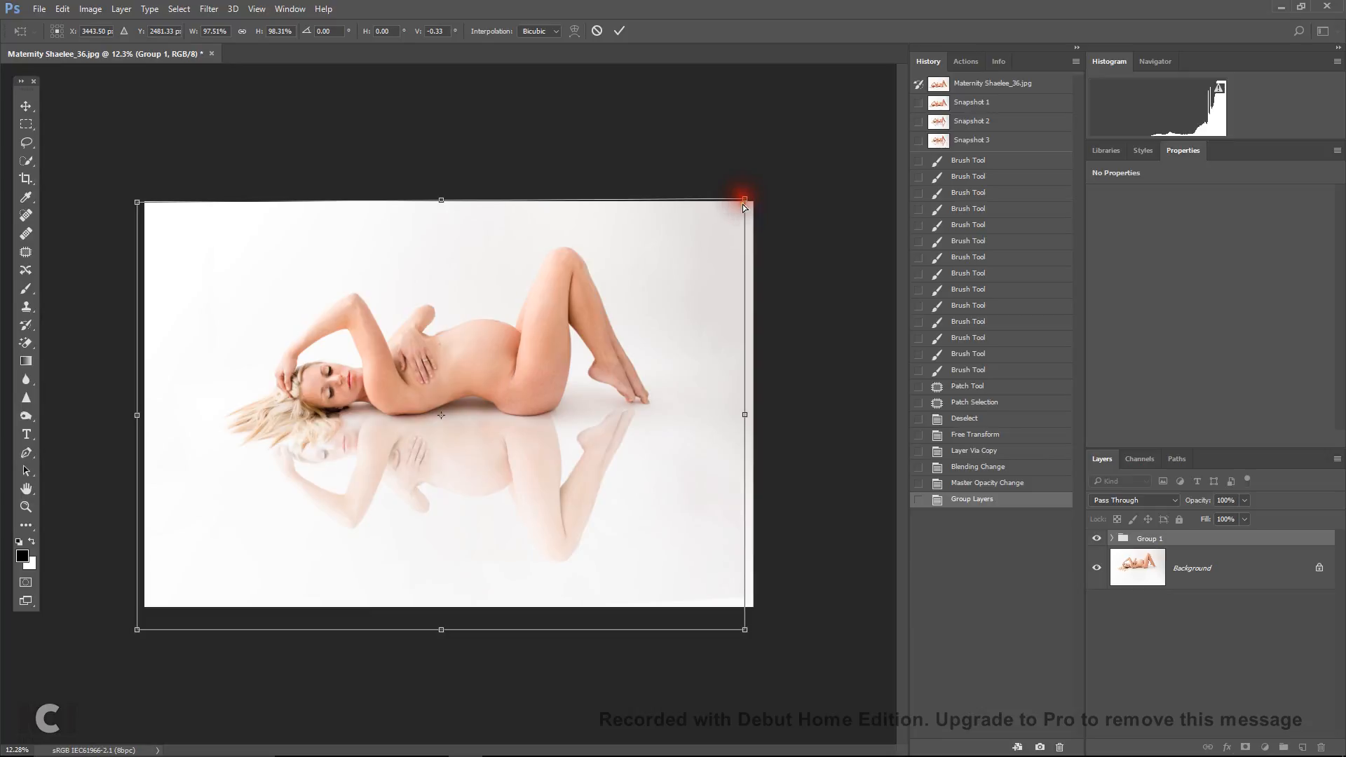
pyautogui.press('Return')
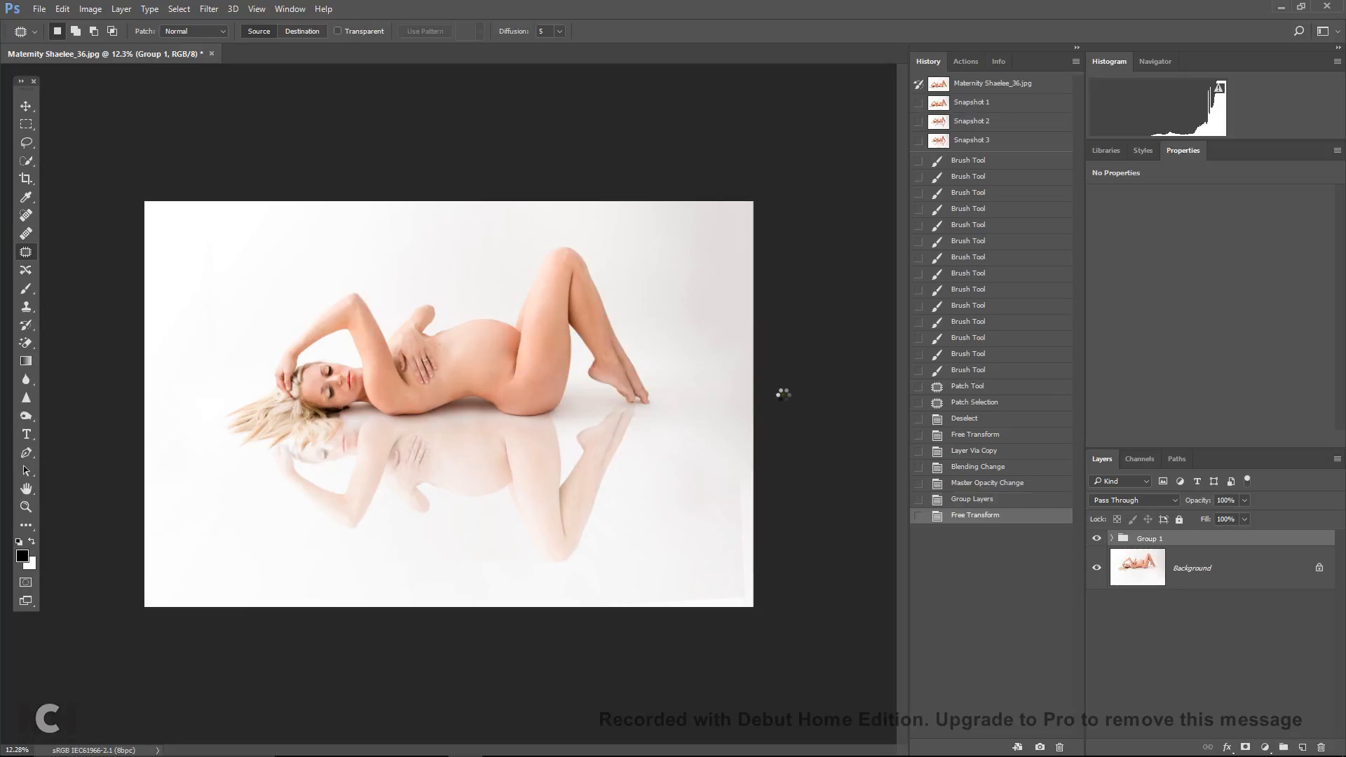
pyautogui.hotkey('ctrl', 'z')
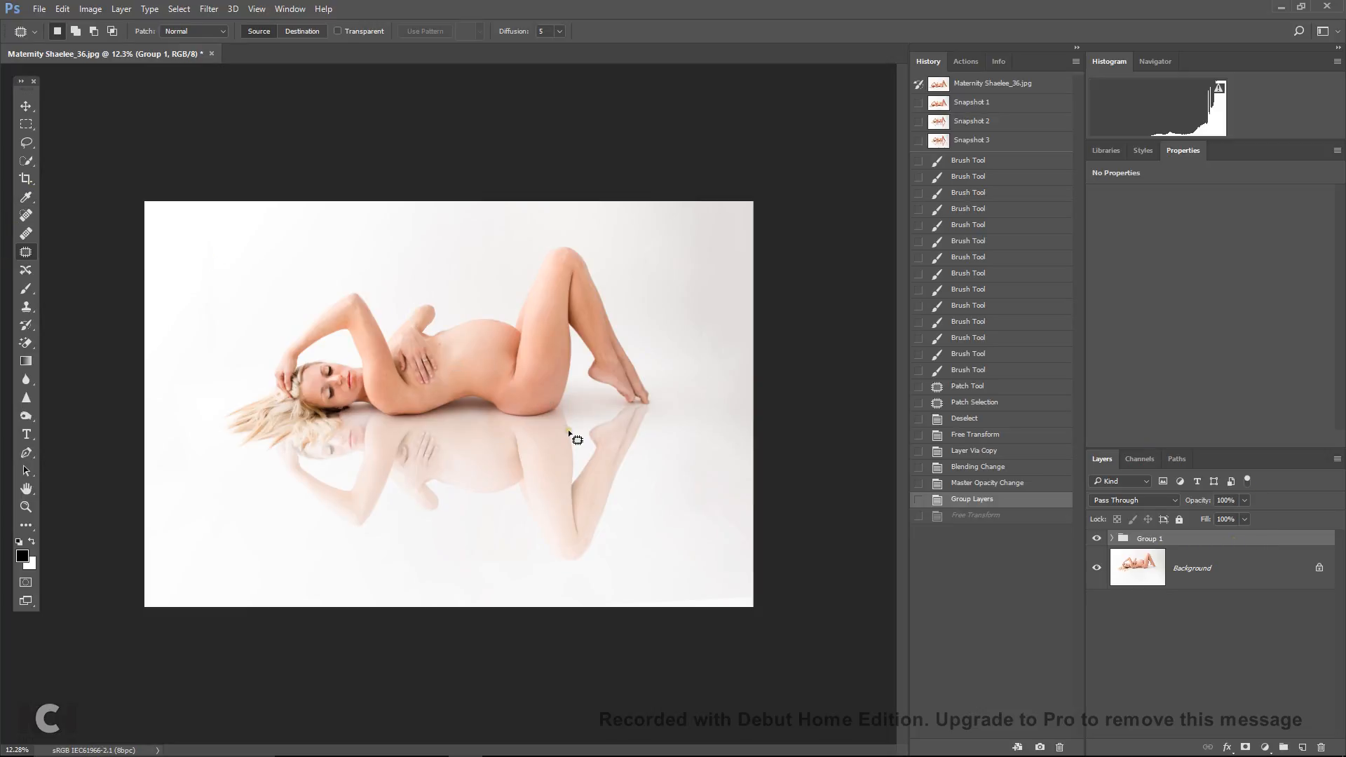
pyautogui.hotkey('ctrl', 't')
pyautogui.click(760, 410)
pyautogui.click(760, 191)
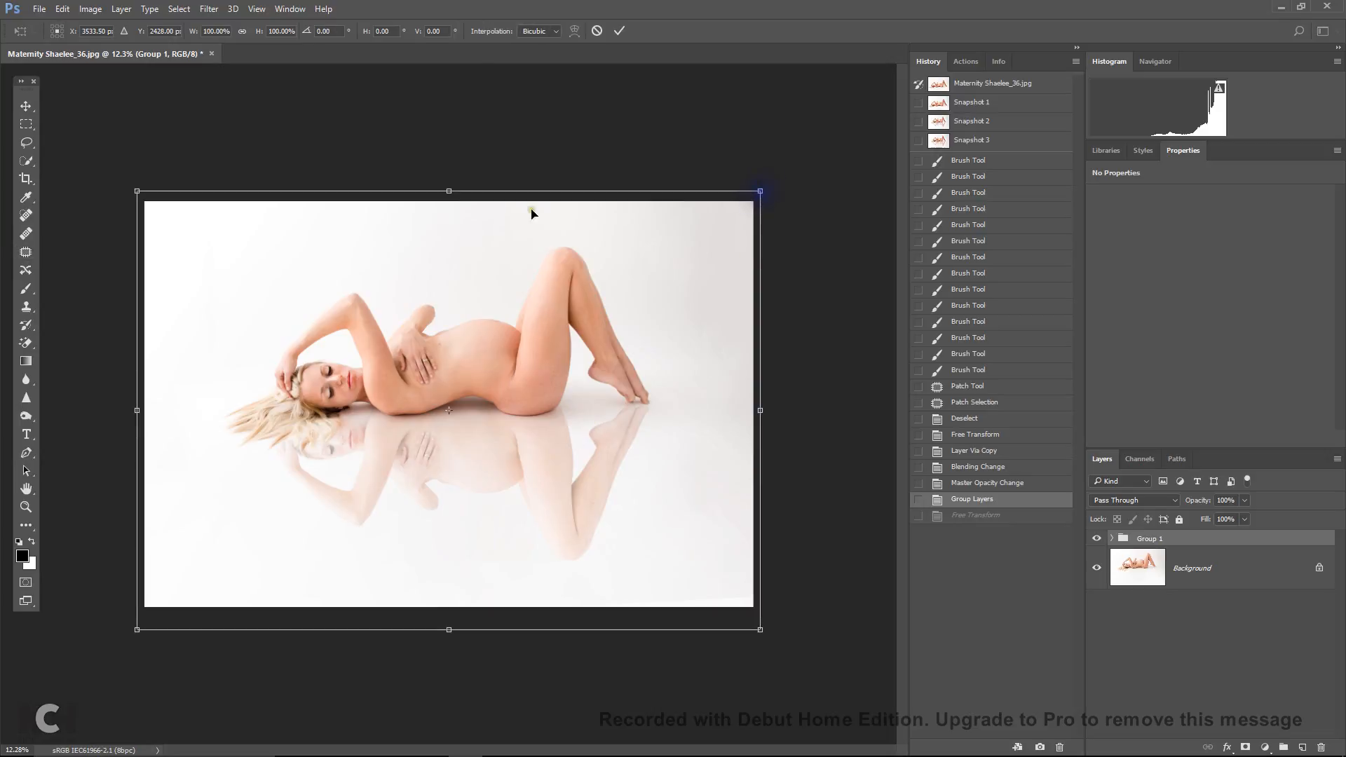
pyautogui.click(449, 192)
pyautogui.press('Escape')
pyautogui.click(1111, 540)
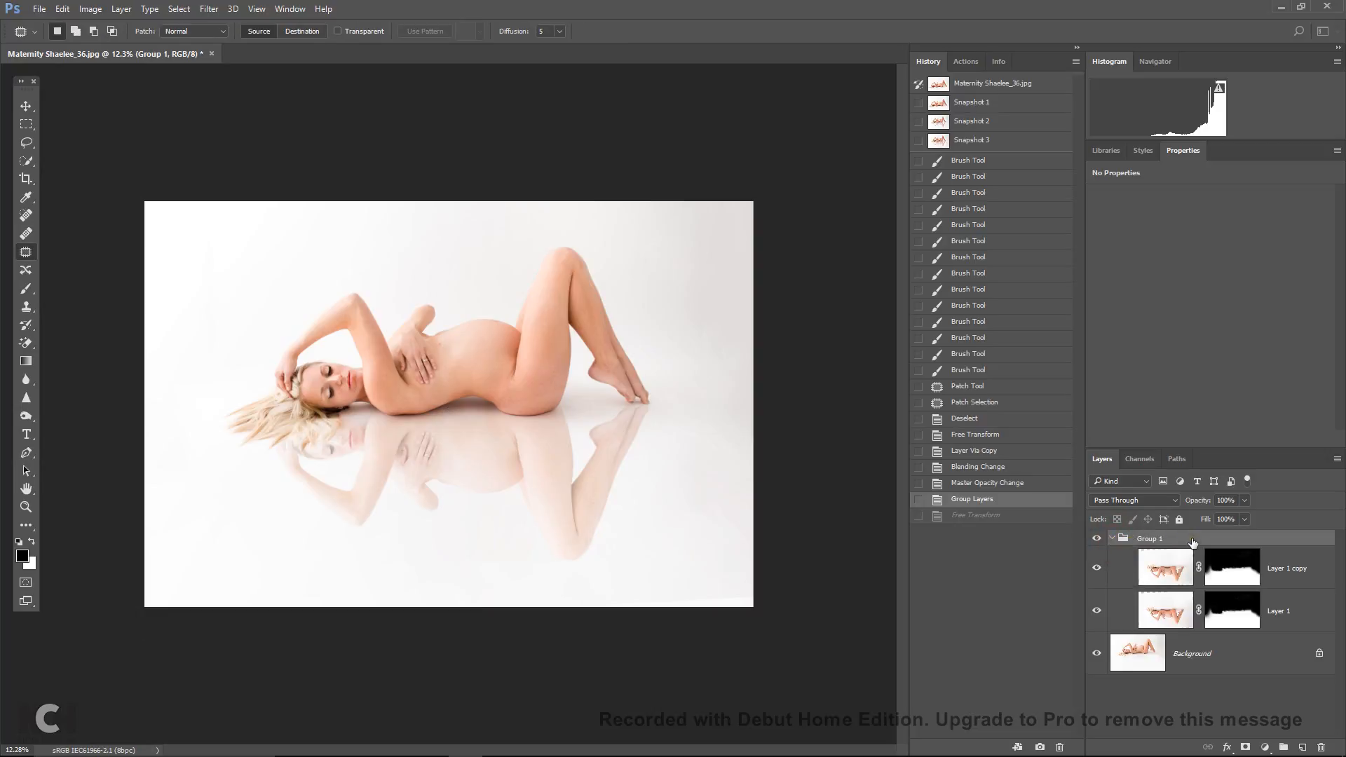
pyautogui.click(1111, 540)
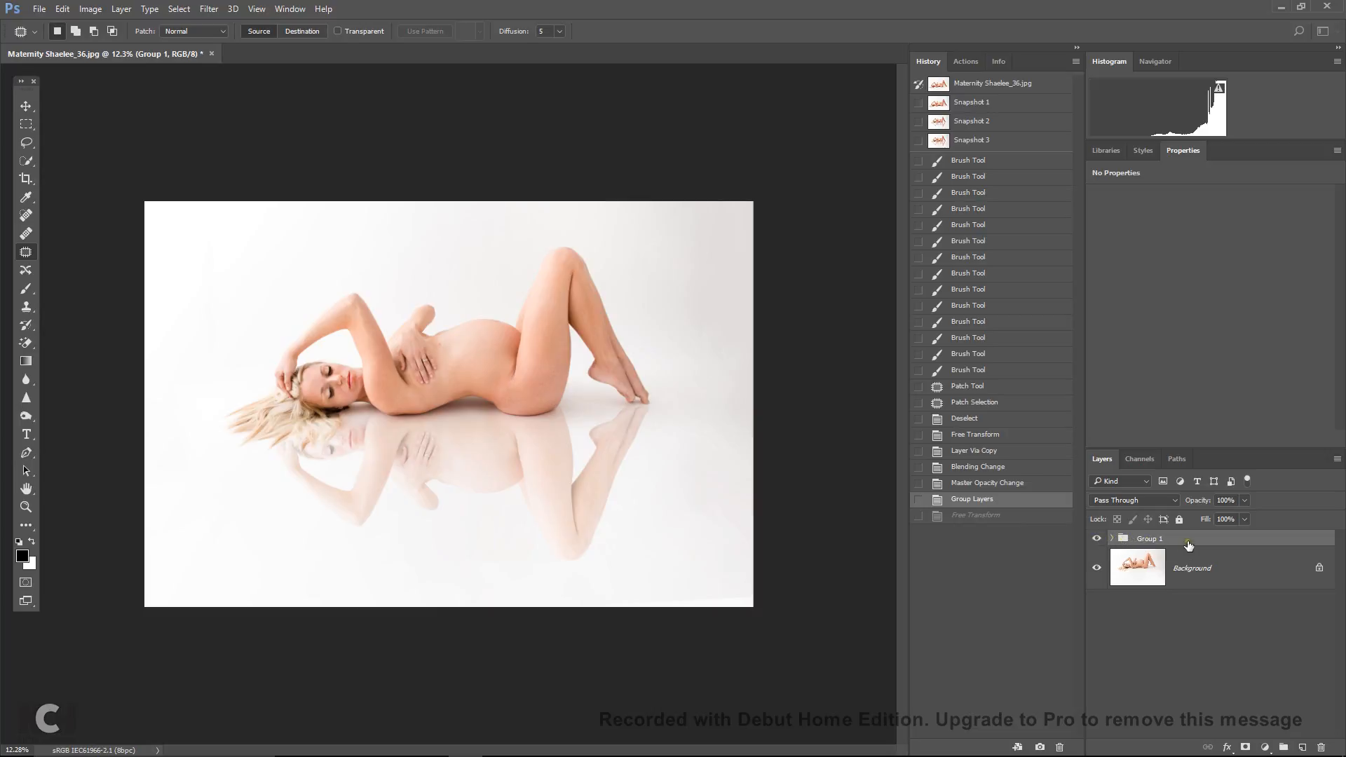
# Skew the reflection group into a trapezoid with a narrower upper edge and wider lower edge, and reposition it beneath the woman's body
pyautogui.hotkey('ctrl', 't')
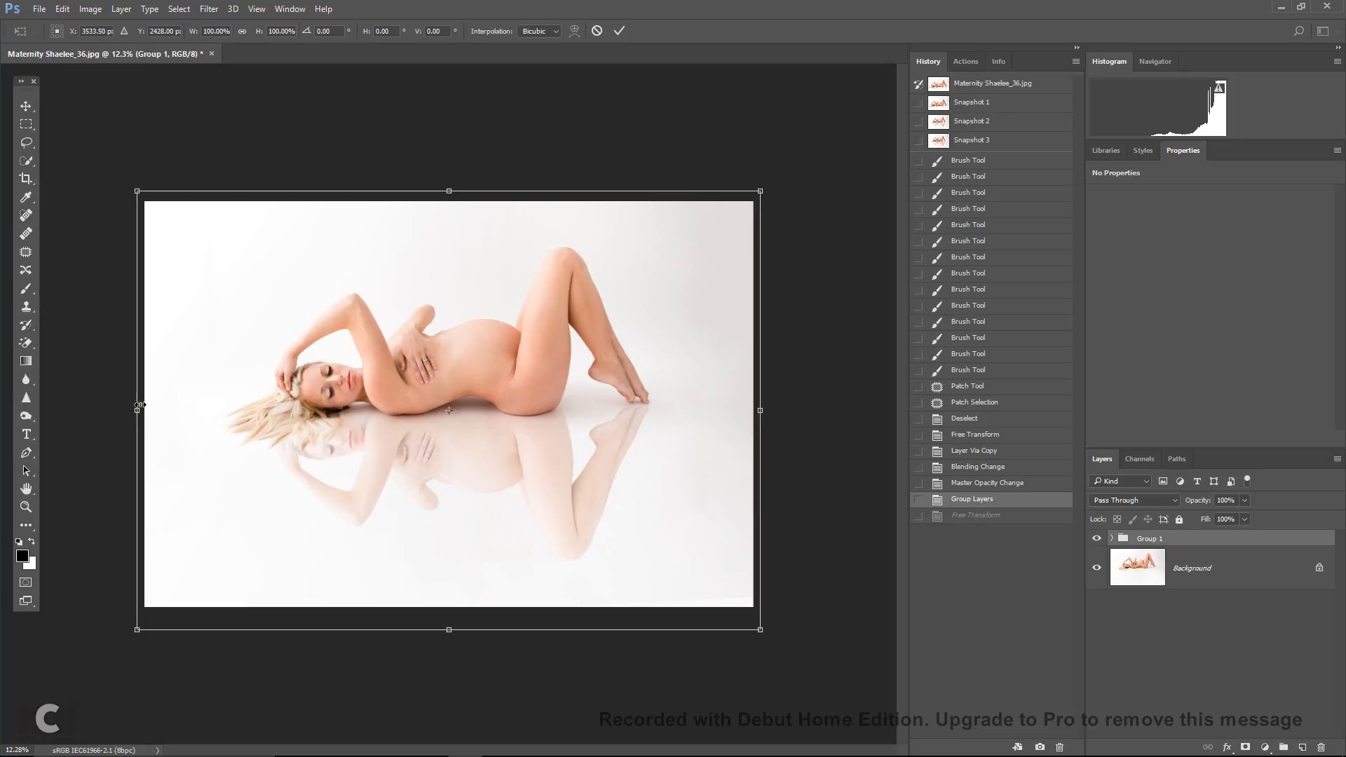
pyautogui.moveTo(300, 405); pyautogui.dragTo(324, 399)
pyautogui.rightClick(163, 404)
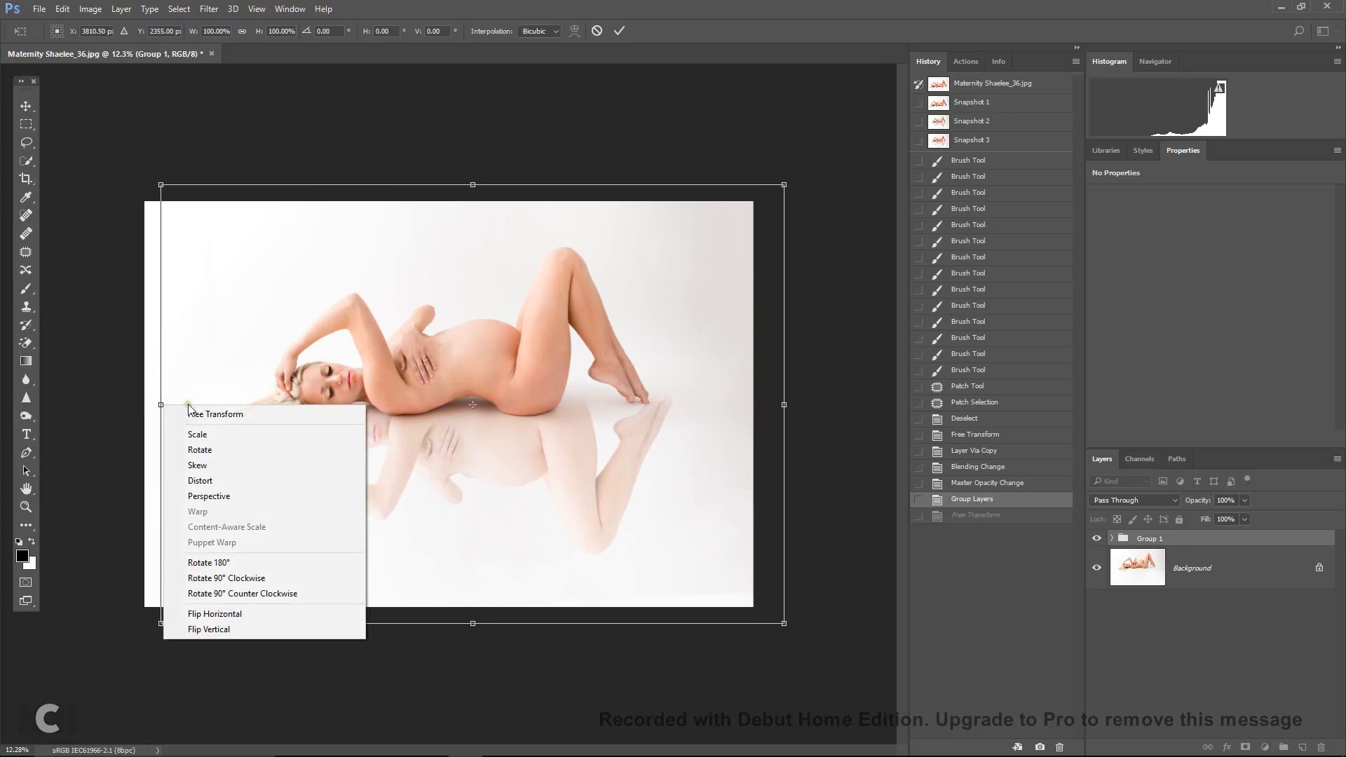
pyautogui.click(196, 466)
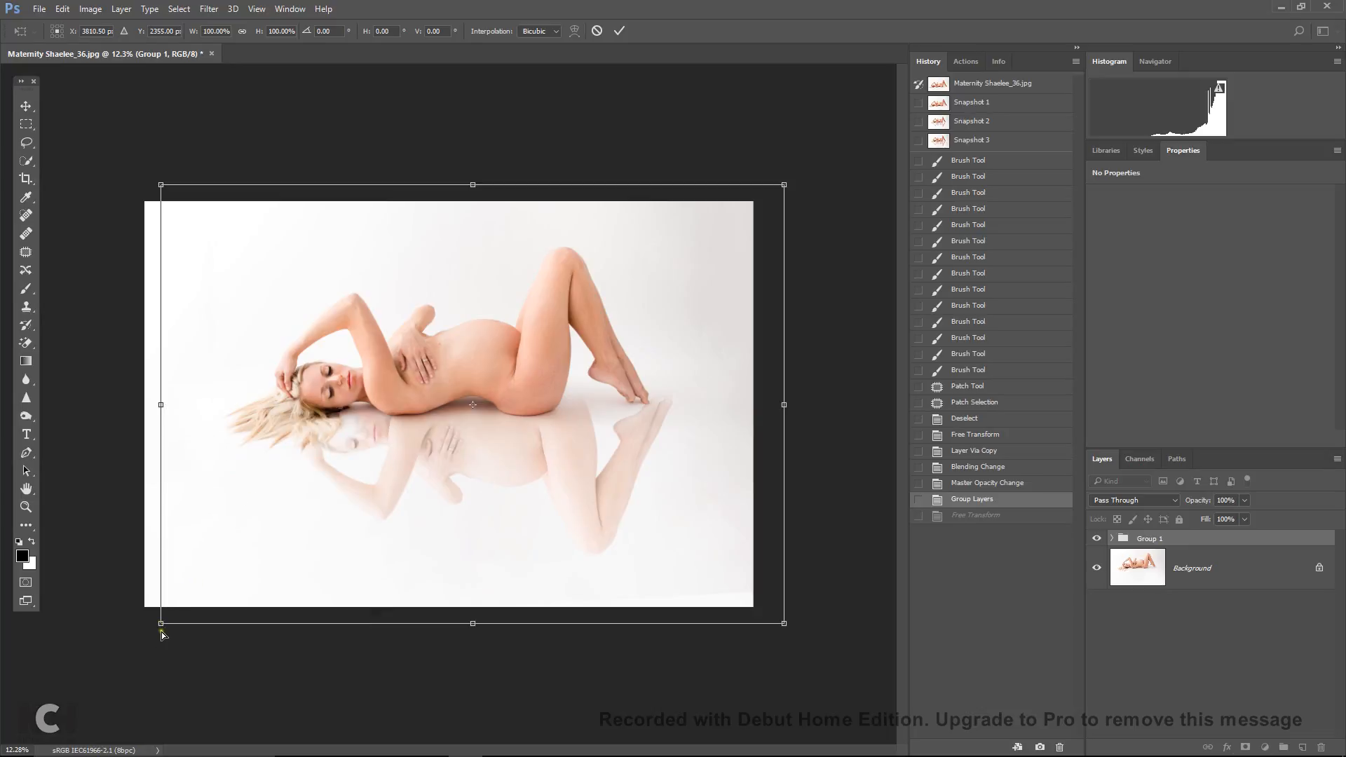
pyautogui.moveTo(162, 626); pyautogui.dragTo(102, 626)
pyautogui.moveTo(784, 623); pyautogui.dragTo(817, 624)
pyautogui.moveTo(789, 188); pyautogui.dragTo(747, 188)
pyautogui.moveTo(163, 184); pyautogui.dragTo(179, 187)
pyautogui.moveTo(492, 439); pyautogui.dragTo(477, 463)
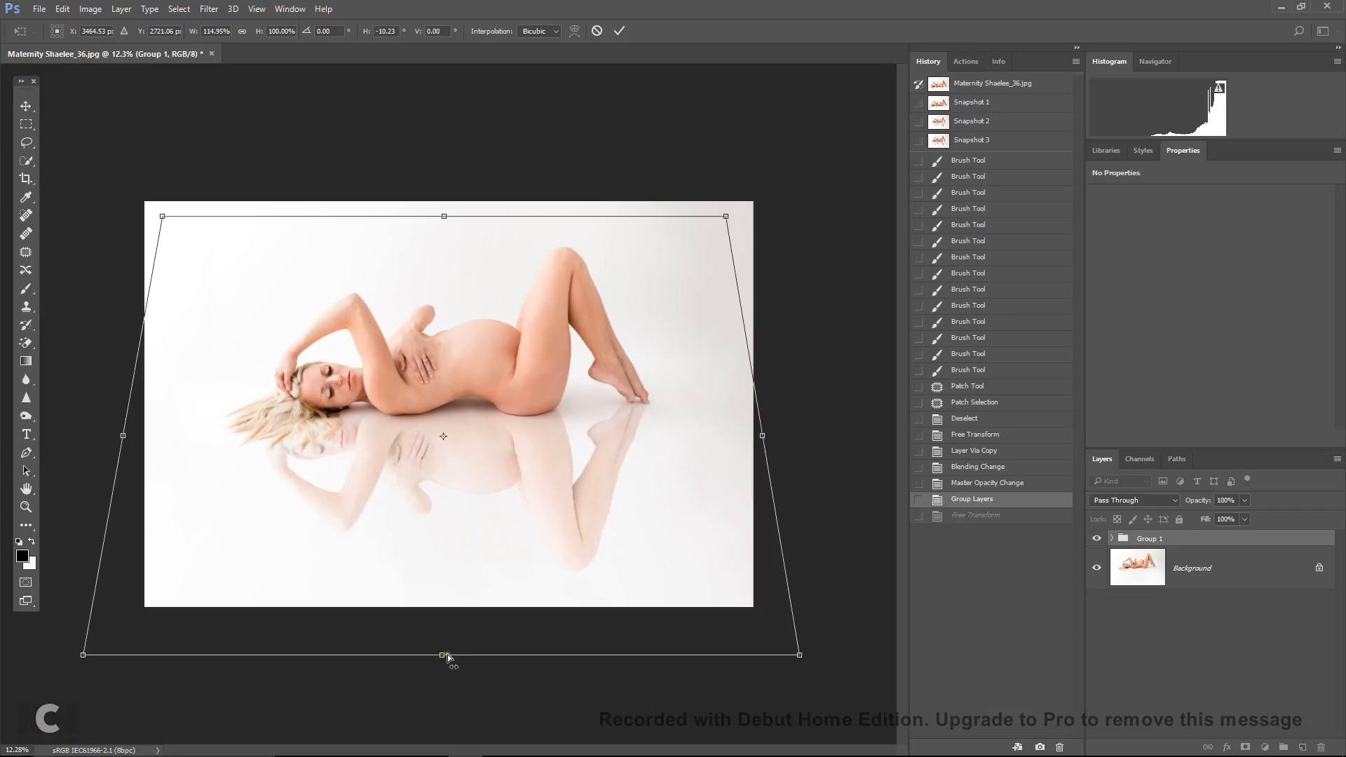
pyautogui.rightClick(726, 216)
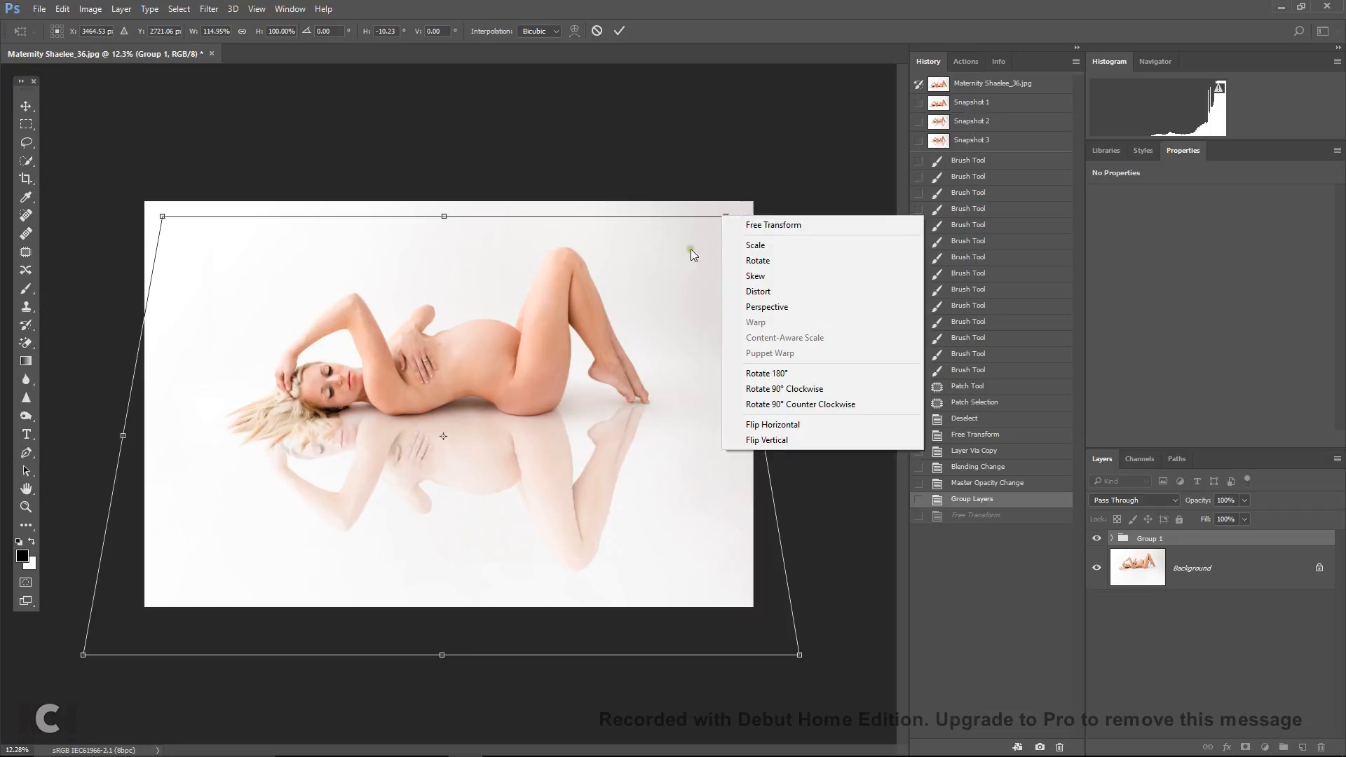
pyautogui.press('Escape')
pyautogui.press('Escape')
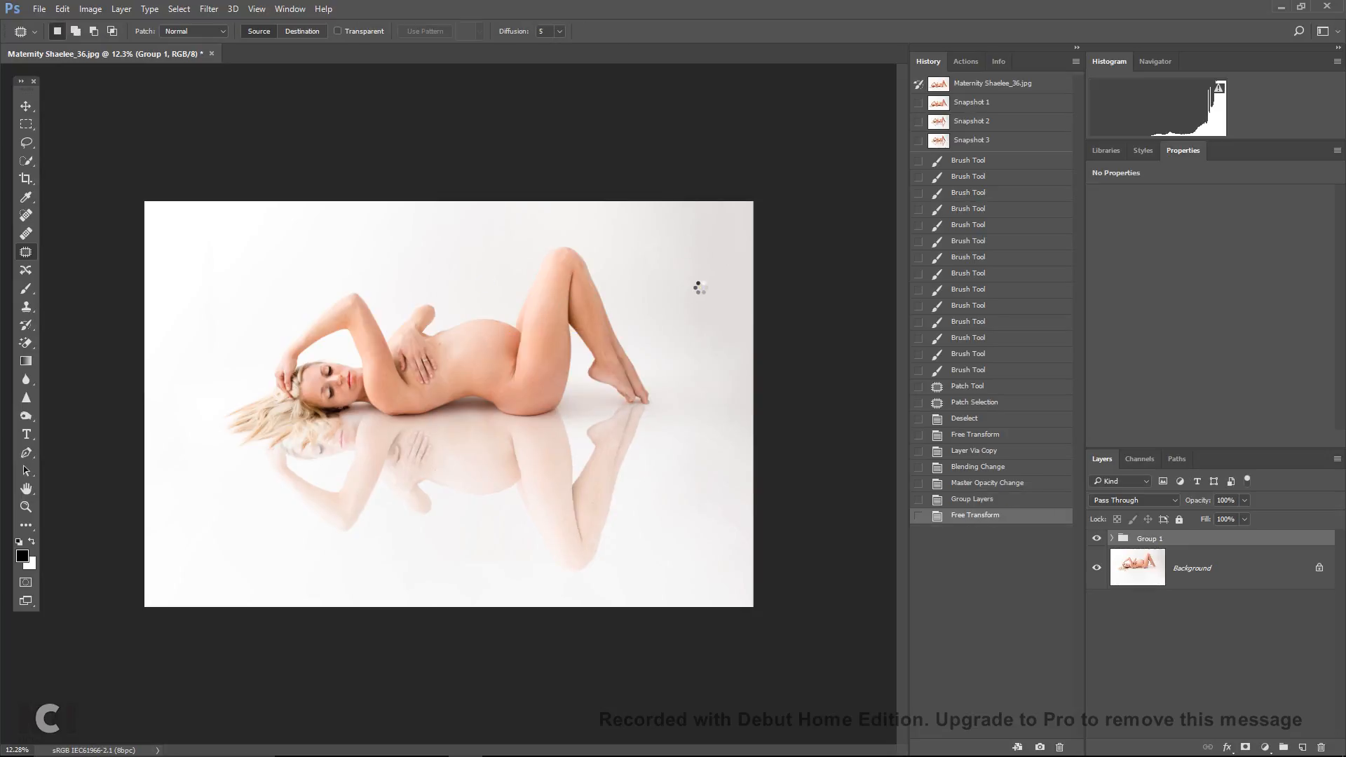
# Slightly reduce the reflection group's height and width with Free Transform, and realign it with the woman's body
pyautogui.hotkey('ctrl', 't')
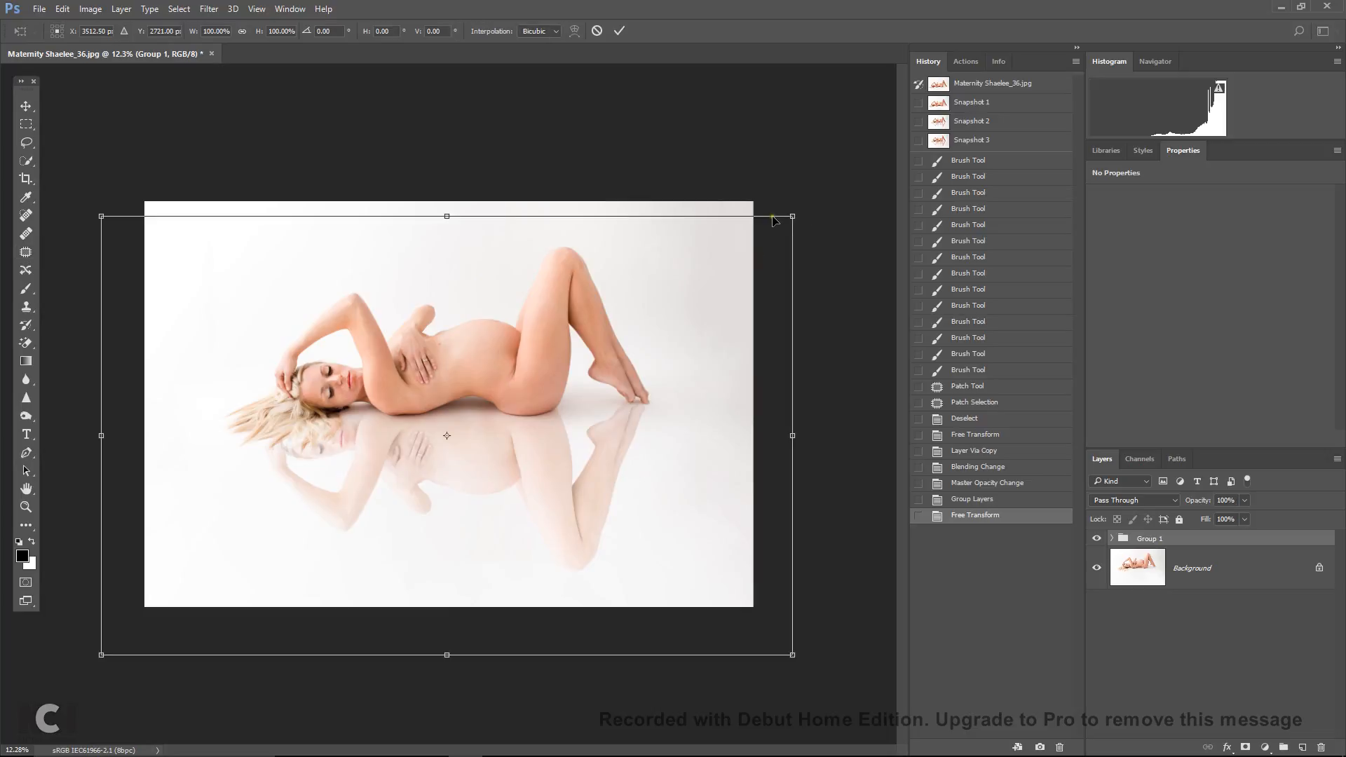
pyautogui.rightClick(447, 214)
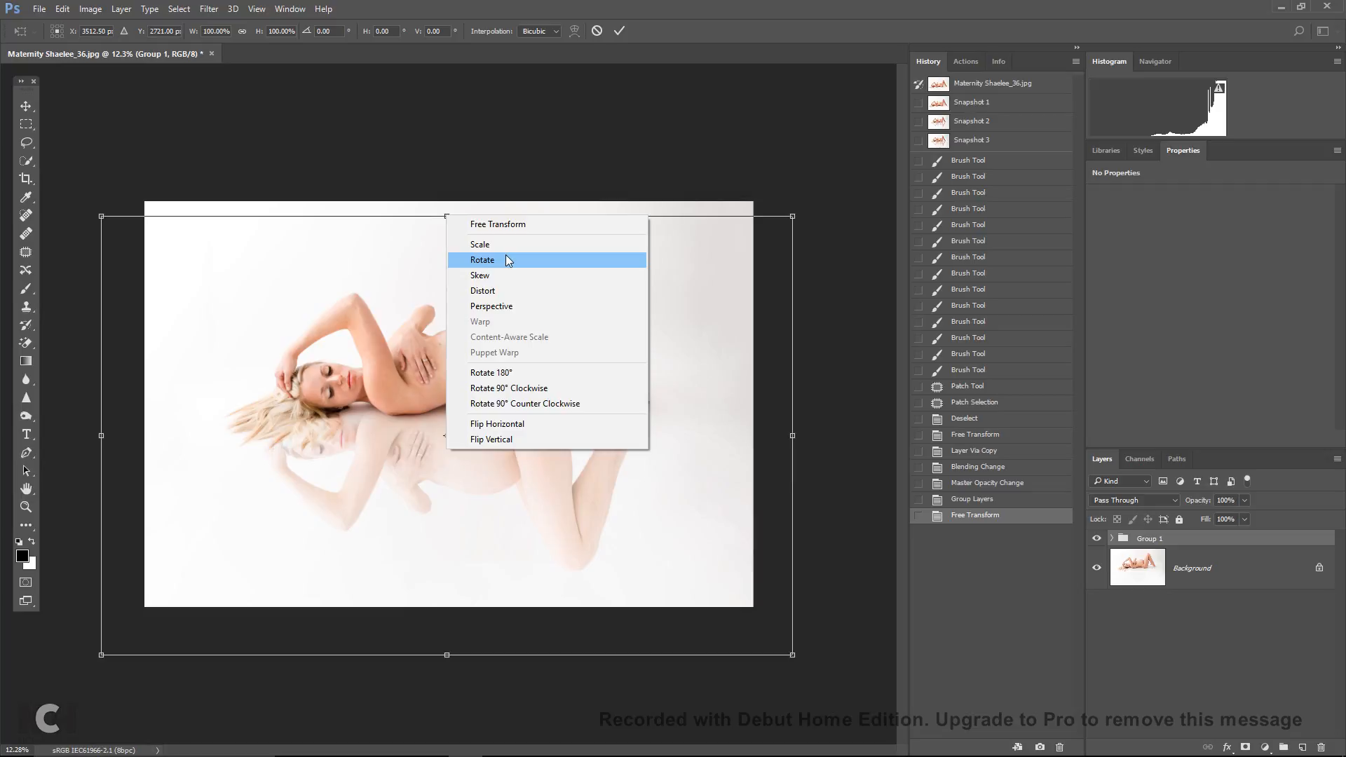
pyautogui.click(508, 224)
pyautogui.moveTo(446, 655); pyautogui.dragTo(450, 619)
pyautogui.moveTo(103, 417); pyautogui.dragTo(111, 418)
pyautogui.moveTo(445, 441); pyautogui.dragTo(446, 451)
pyautogui.press('Return')
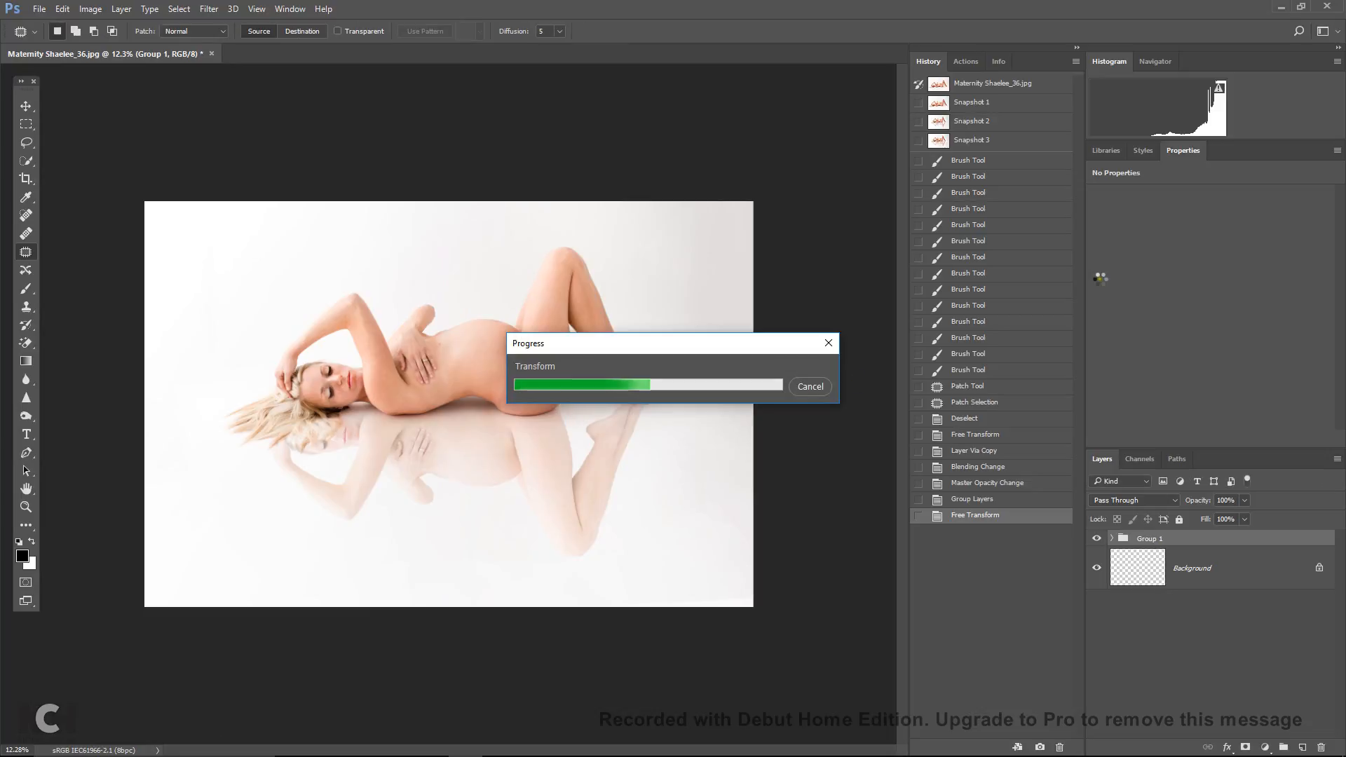
# Take a new history snapshot and compare it repeatedly with Snapshot 3, finishing on the new snapshot
pyautogui.click(1040, 747)
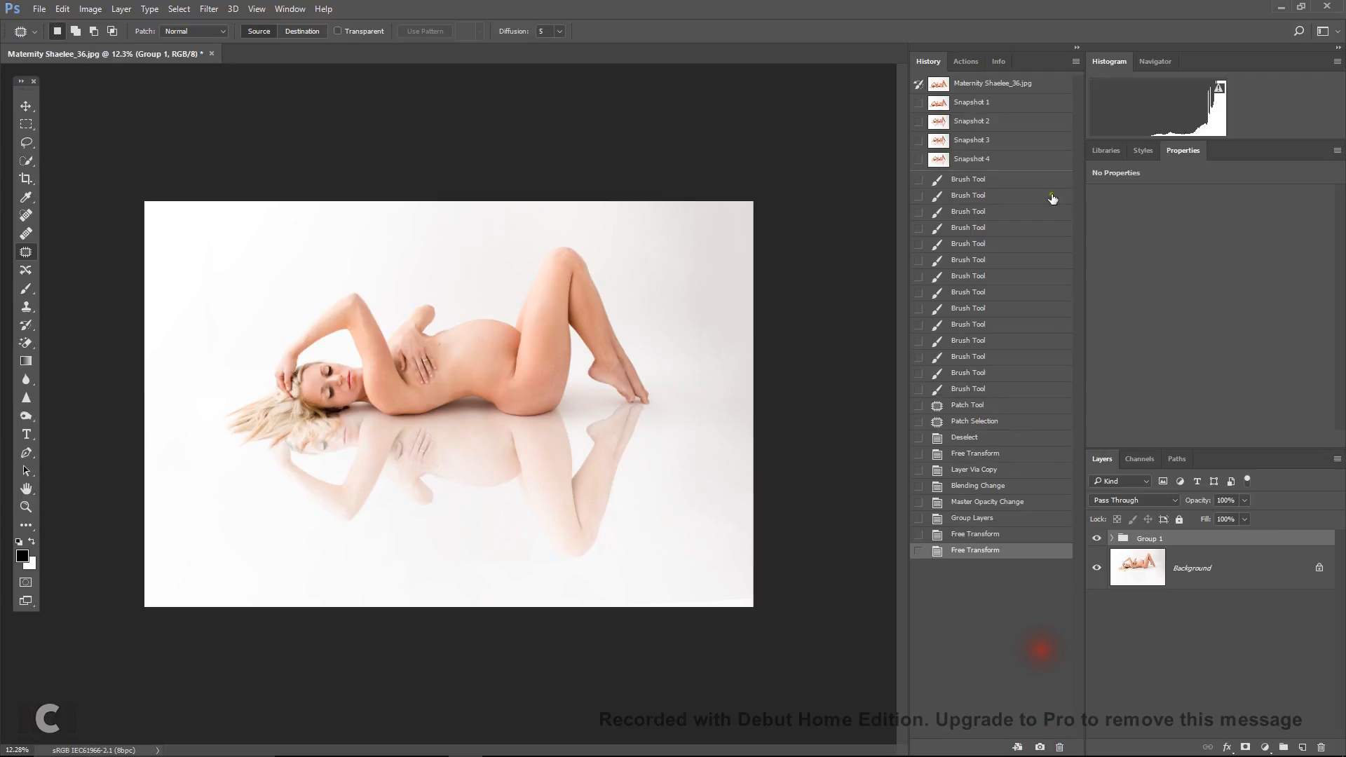
pyautogui.click(998, 142)
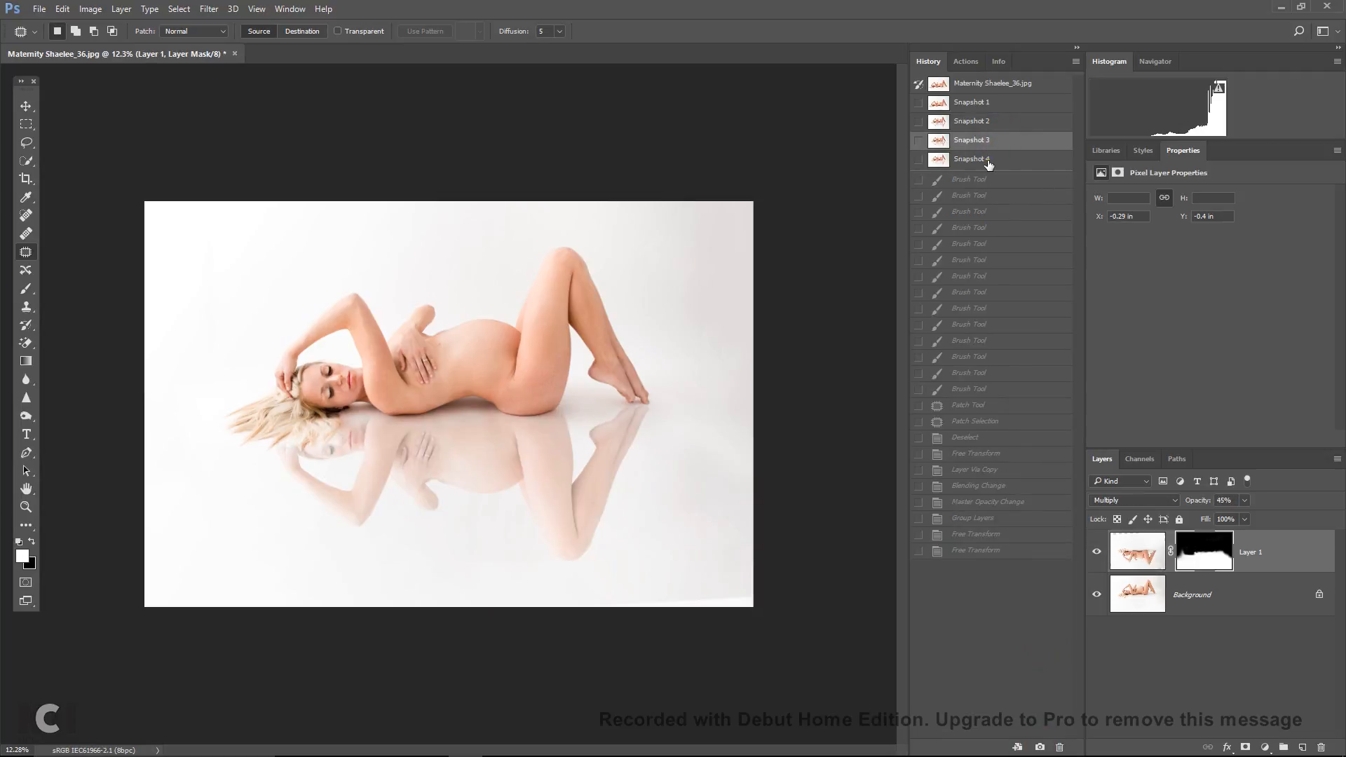
pyautogui.click(990, 162)
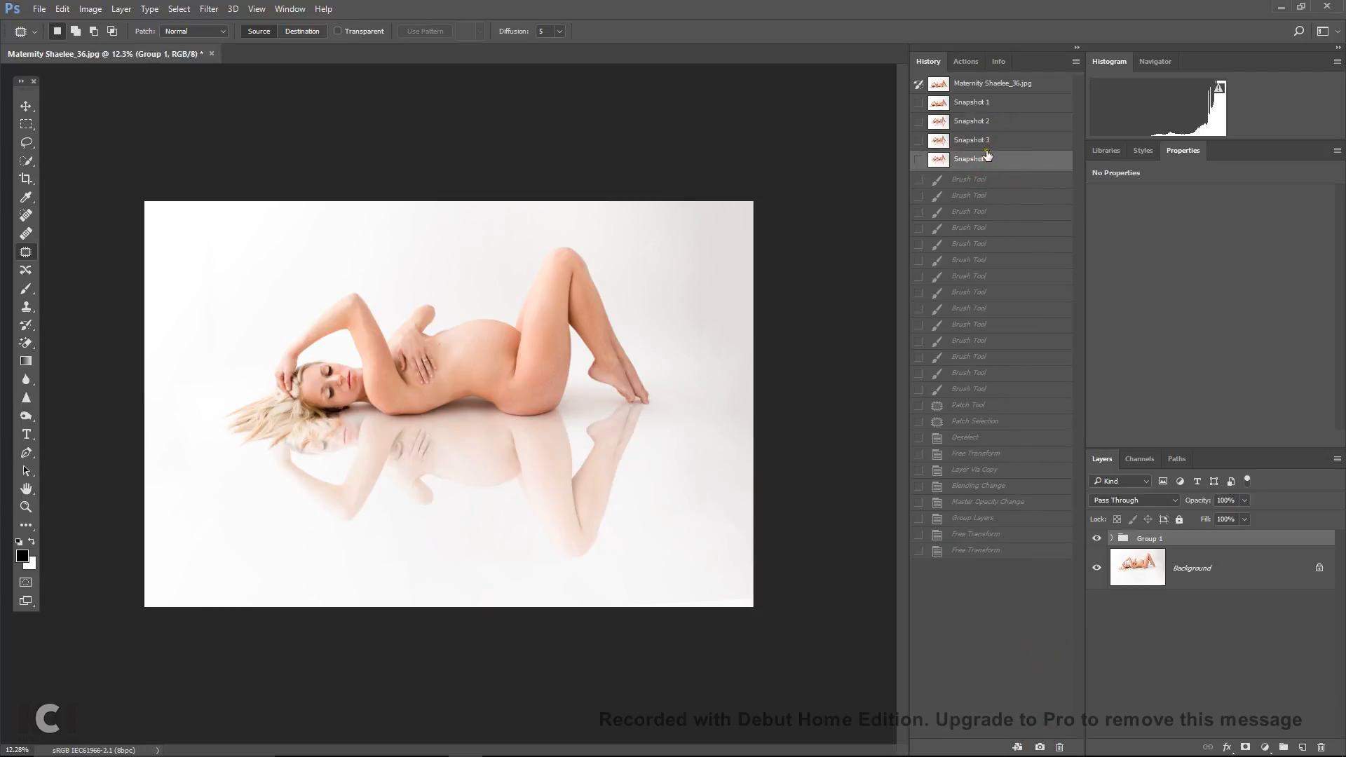
pyautogui.click(986, 140)
pyautogui.click(986, 160)
pyautogui.click(963, 141)
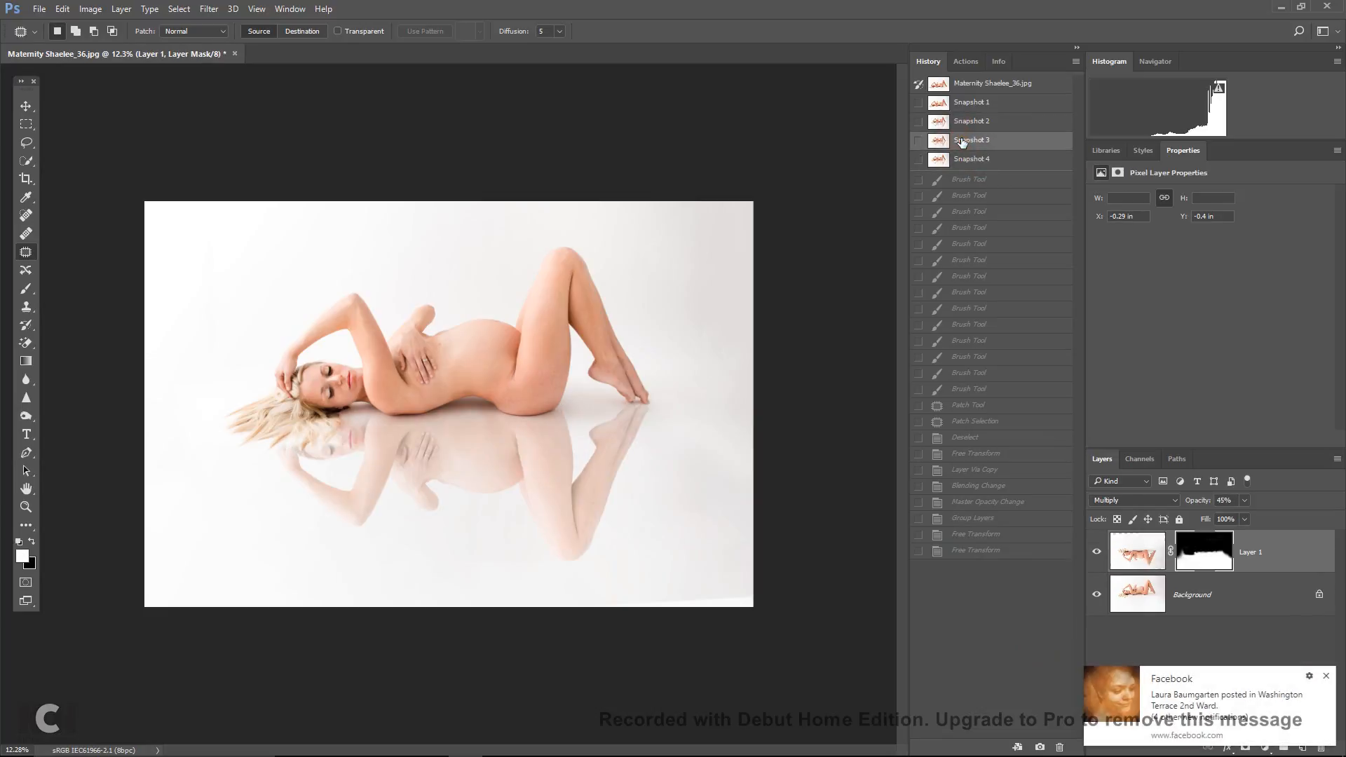
pyautogui.click(965, 161)
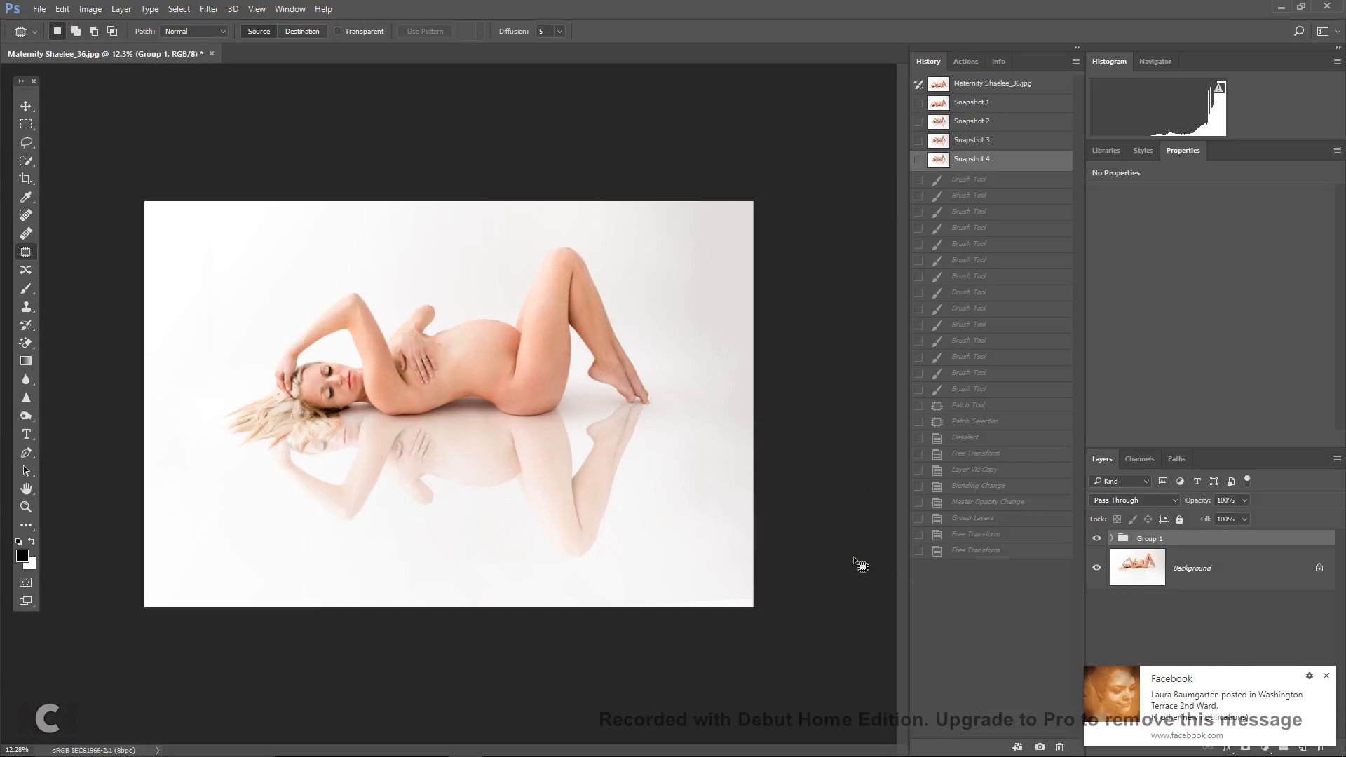
pyautogui.click(1326, 678)
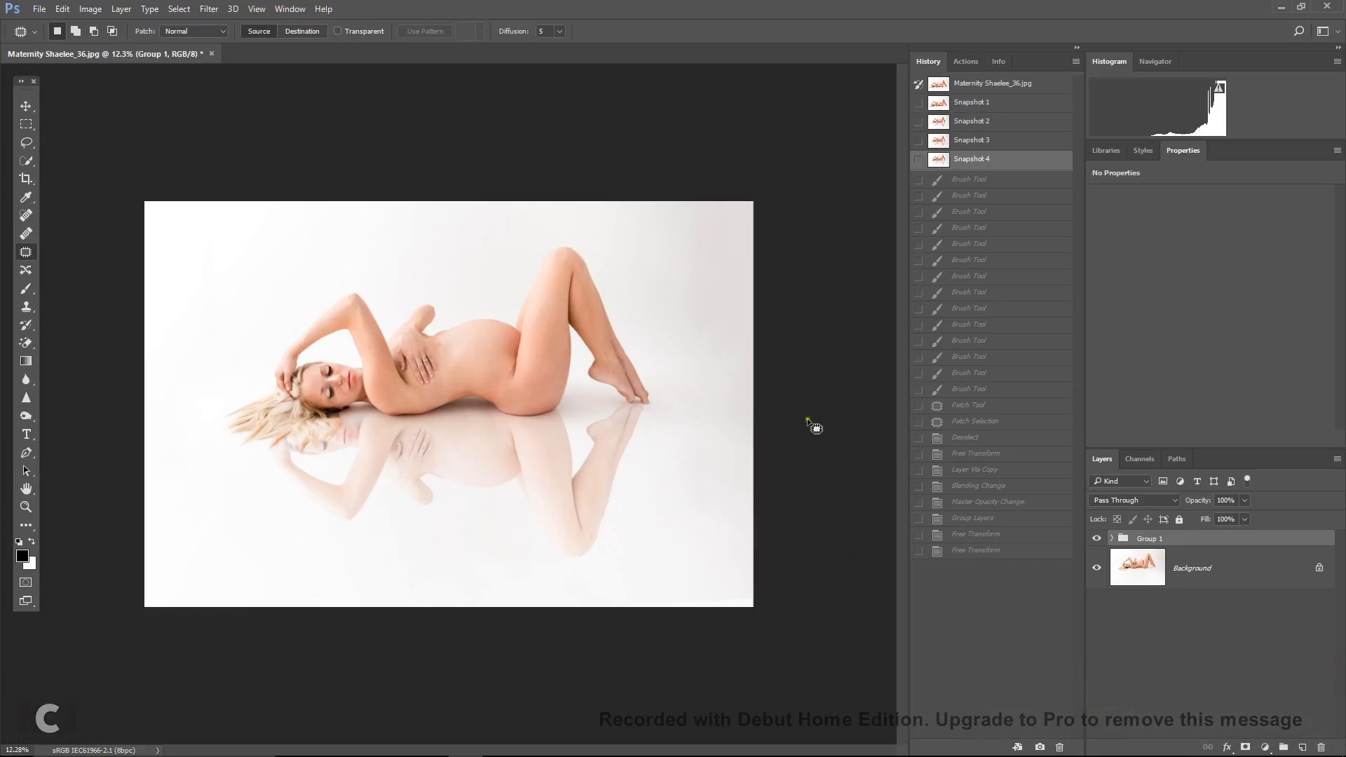